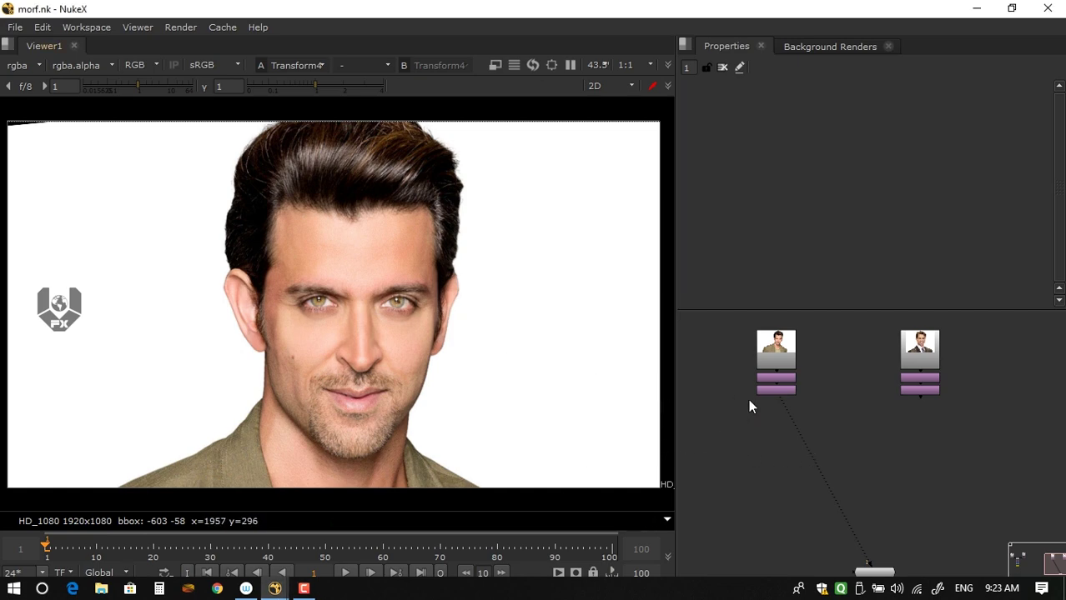
Display each portrait branch's final Transform output in the viewer, ending on the Read4 branch
{"action": "left_click", "coordinate": [926, 391]}
{"action": "key", "text": "1"}
{"action": "left_click", "coordinate": [792, 426]}
{"action": "key", "text": "1"}
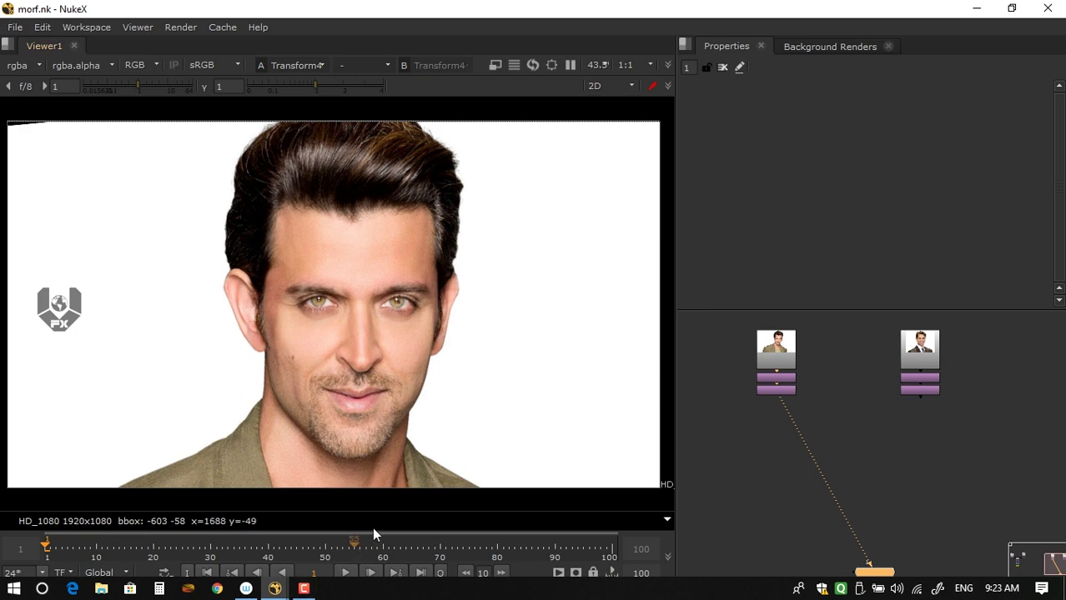
Examine the two source image nodes, Read4 and Read3, in the node graph
{"action": "left_click", "coordinate": [782, 452]}
{"action": "scroll", "coordinate": [756, 394], "scroll_direction": "up", "scroll_amount": 4}
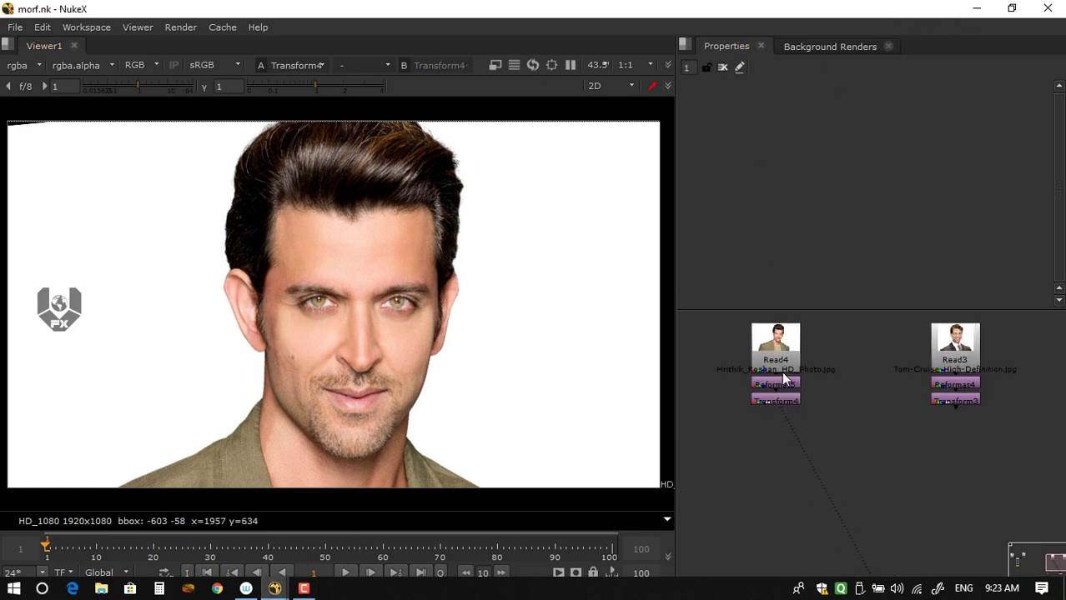
{"action": "left_click_drag", "start_coordinate": [780, 368], "coordinate": [777, 360]}
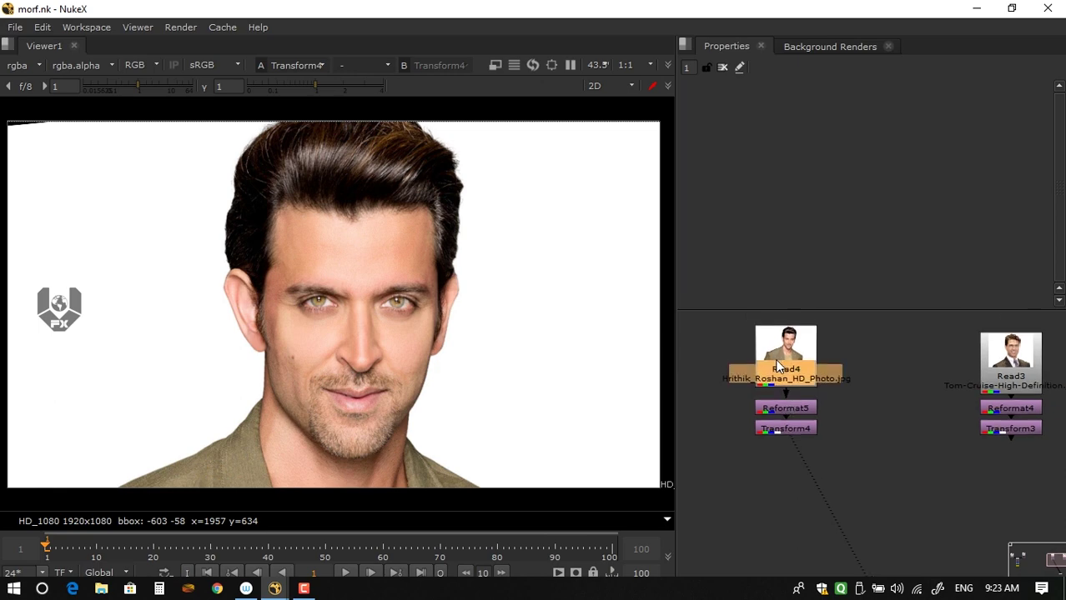
{"action": "middle_click_drag", "start_coordinate": [1011, 369], "coordinate": [932, 366]}
{"action": "left_click", "coordinate": [931, 373]}
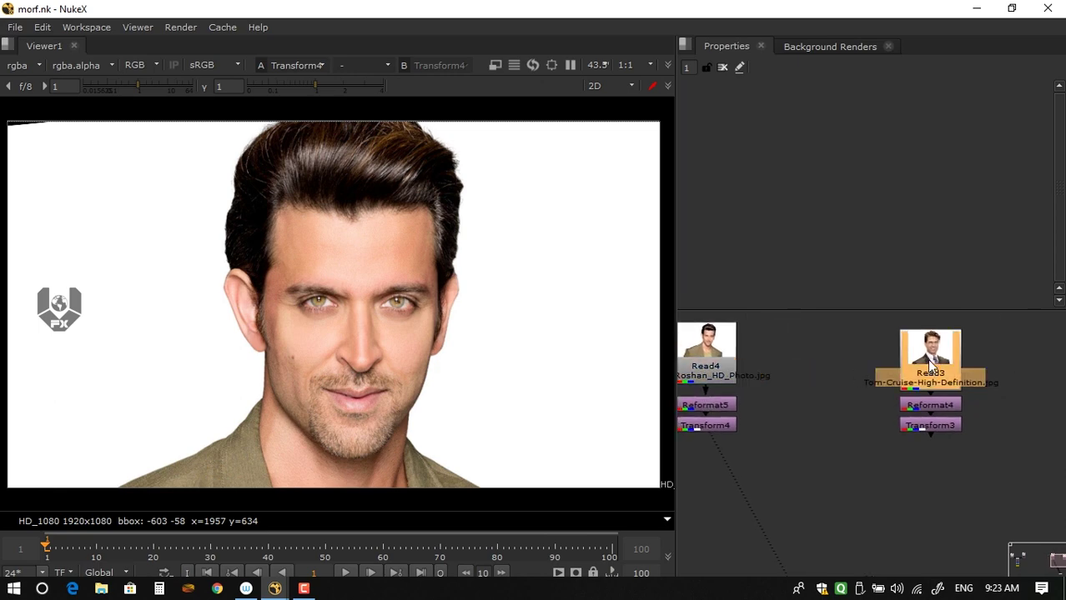
View the Read4 branch stage by stage, checking the source image, Reformat5 and Transform4
{"action": "middle_click_drag", "start_coordinate": [803, 385], "coordinate": [895, 365]}
{"action": "left_click", "coordinate": [876, 372]}
{"action": "key", "text": "1"}
{"action": "left_click", "coordinate": [829, 392]}
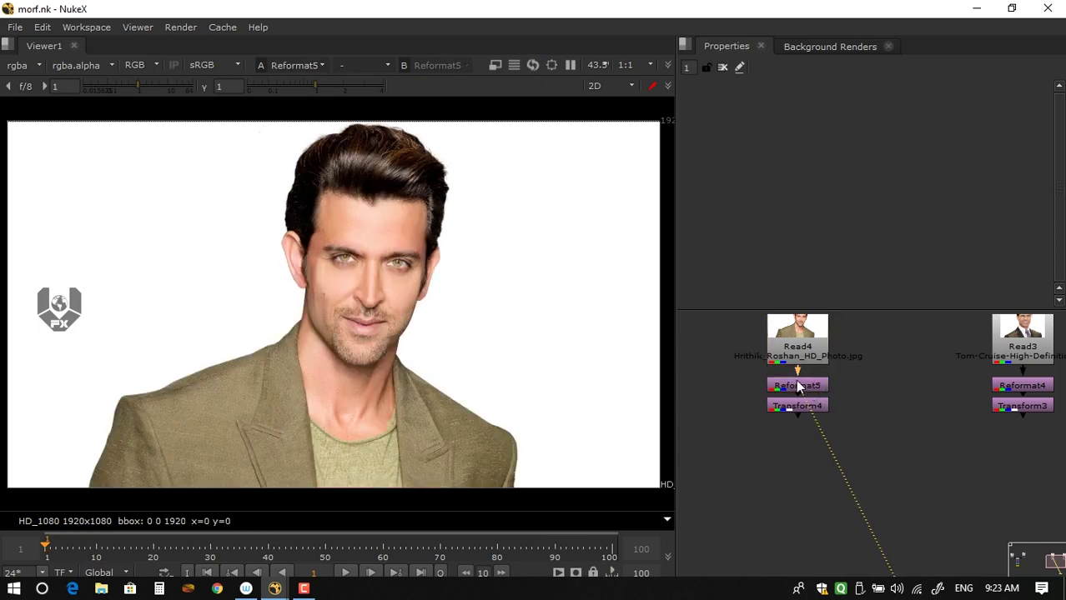
{"action": "key", "text": "1"}
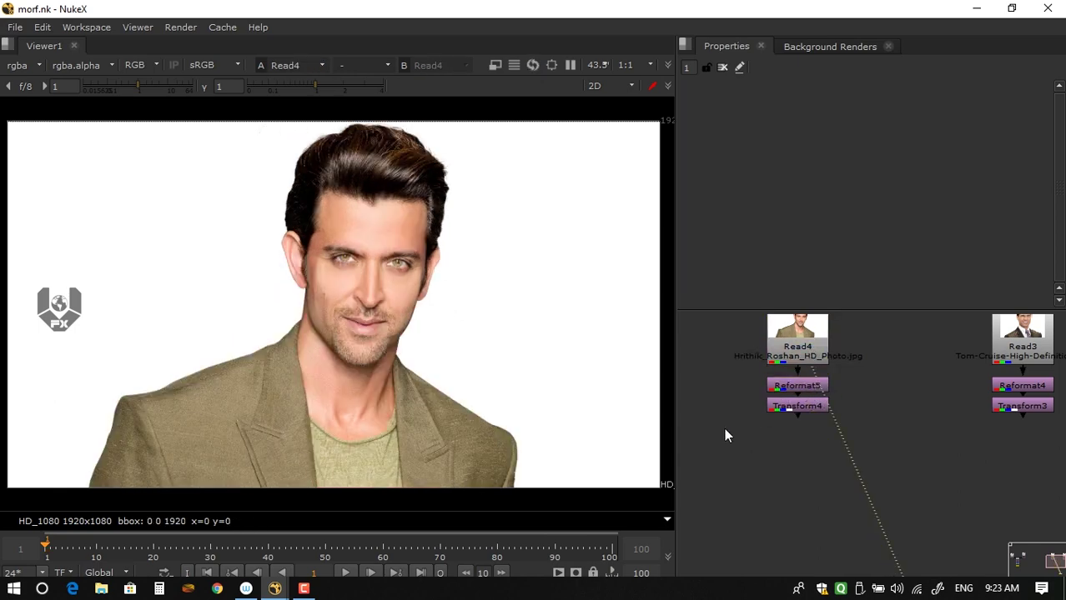
{"action": "left_click", "coordinate": [821, 386]}
{"action": "key", "text": "1"}
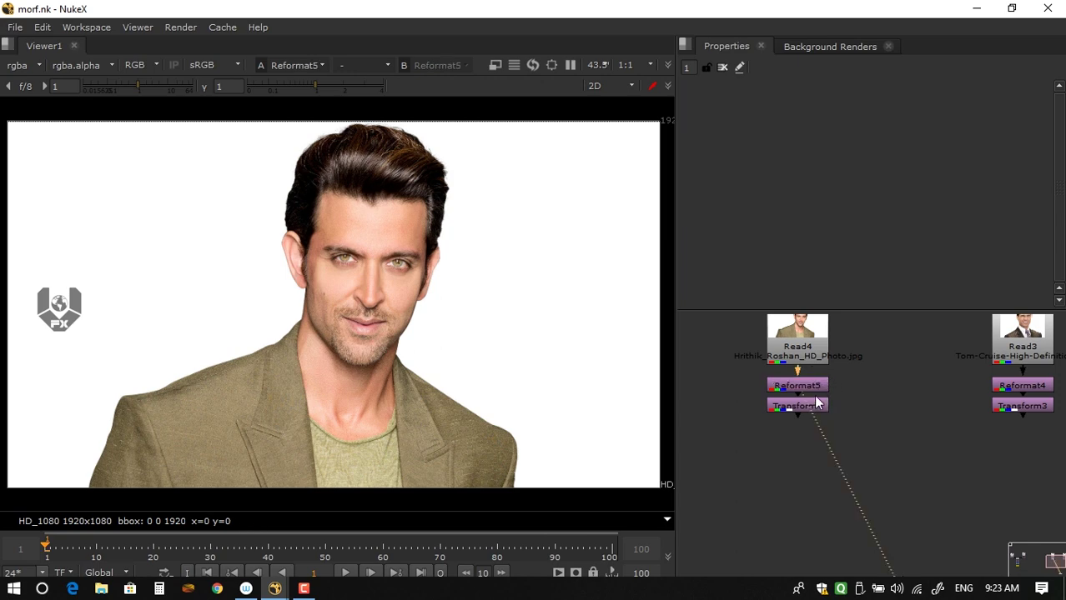
{"action": "left_click", "coordinate": [814, 405]}
{"action": "key", "text": "1"}
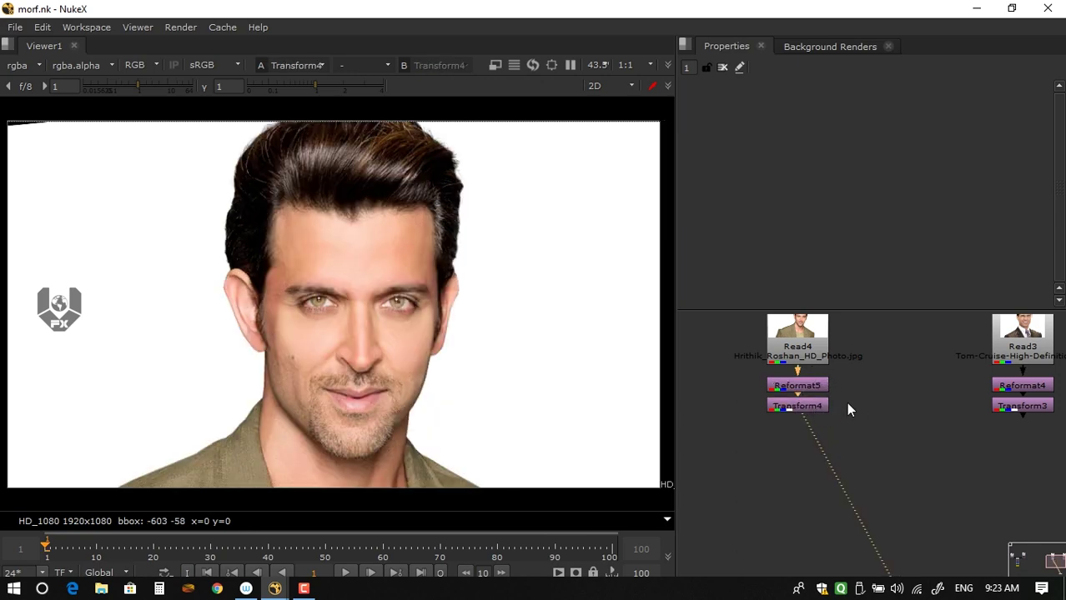
View the Read3 branch at Reformat4 and at Transform3 to check how its portrait is repositioned
{"action": "middle_click_drag", "start_coordinate": [847, 405], "coordinate": [840, 404]}
{"action": "middle_click_drag", "start_coordinate": [615, 366], "coordinate": [574, 404]}
{"action": "middle_click_drag", "start_coordinate": [917, 384], "coordinate": [796, 359]}
{"action": "middle_click_drag", "start_coordinate": [845, 392], "coordinate": [876, 433]}
{"action": "left_click", "coordinate": [924, 401]}
{"action": "key", "text": "1"}
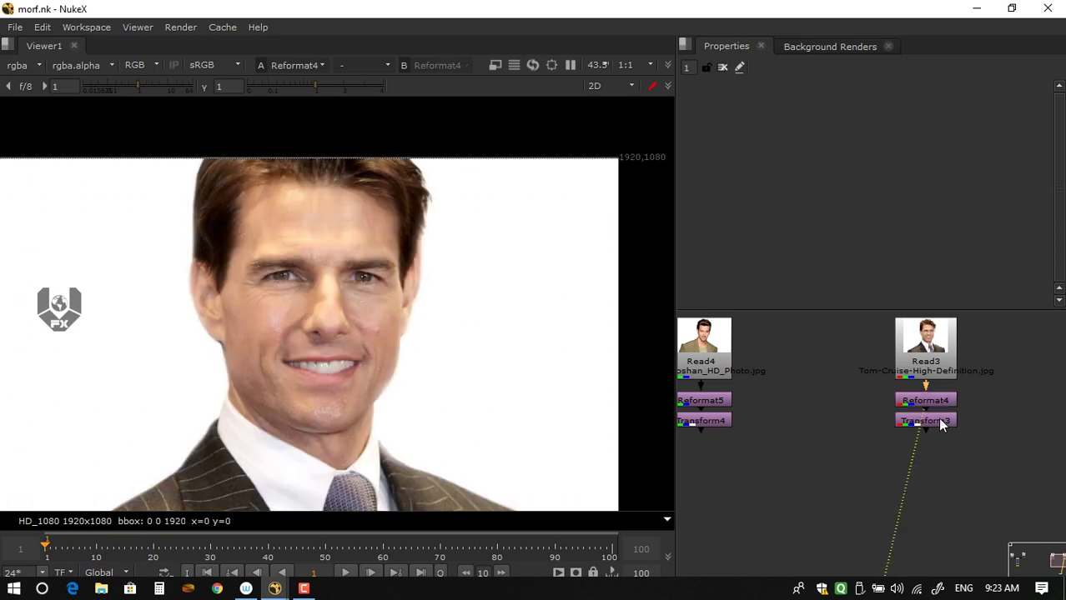
{"action": "left_click", "coordinate": [938, 419]}
{"action": "key", "text": "1"}
Alternate the viewer between Transform4 and Transform3 to check how well the two faces line up
{"action": "middle_click_drag", "start_coordinate": [852, 405], "coordinate": [825, 406]}
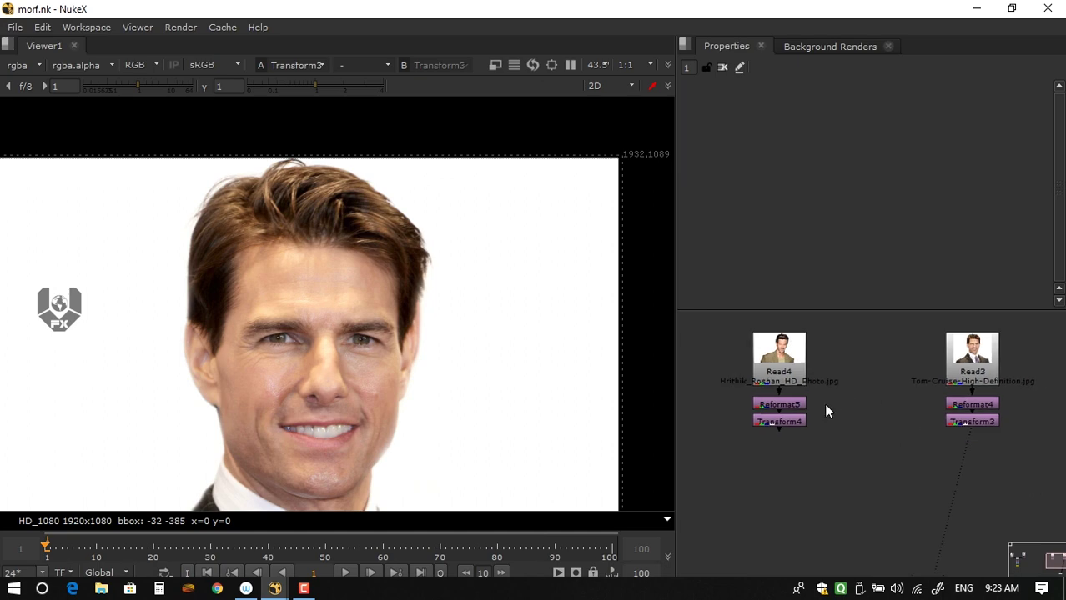
{"action": "left_click", "coordinate": [787, 421]}
{"action": "key", "text": "1"}
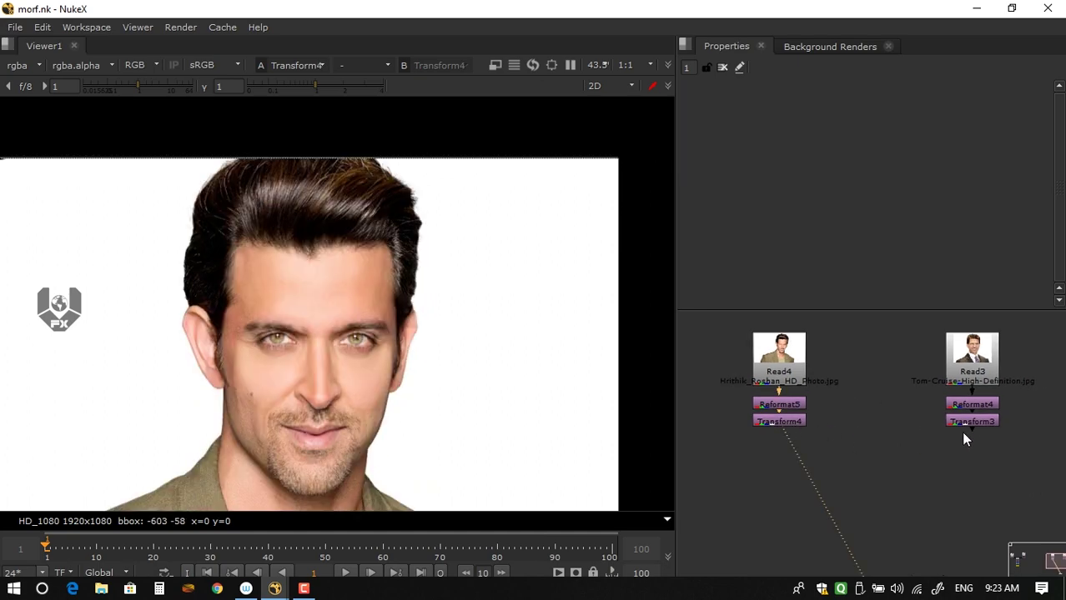
{"action": "left_click", "coordinate": [969, 421]}
{"action": "key", "text": "1"}
{"action": "left_click", "coordinate": [786, 425]}
{"action": "key", "text": "1"}
{"action": "left_click", "coordinate": [966, 420]}
{"action": "key", "text": "1"}
{"action": "left_click", "coordinate": [799, 421]}
{"action": "key", "text": "1"}
{"action": "left_click", "coordinate": [961, 422]}
{"action": "key", "text": "1"}
{"action": "left_click", "coordinate": [799, 421]}
{"action": "key", "text": "1"}
Add a Merge node with Transform4 as input A and Transform3 as input B, and view its output
{"action": "key", "text": "m"}
{"action": "left_click_drag", "start_coordinate": [854, 455], "coordinate": [800, 427]}
{"action": "left_click_drag", "start_coordinate": [957, 431], "coordinate": [961, 423]}
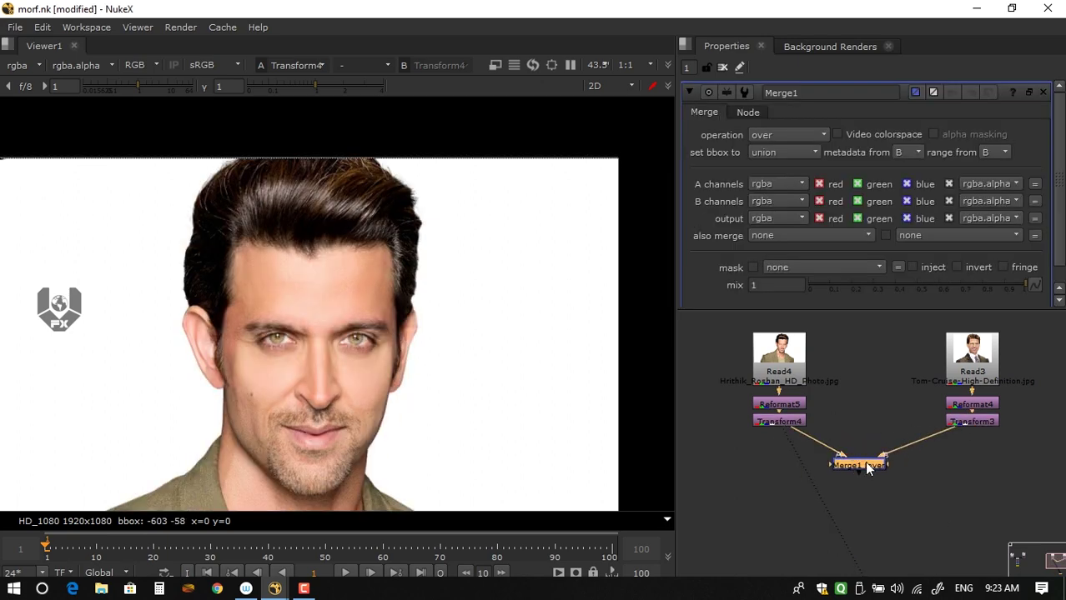
{"action": "left_click_drag", "start_coordinate": [864, 461], "coordinate": [870, 464]}
{"action": "key", "text": "1"}
{"action": "left_click", "coordinate": [878, 444]}
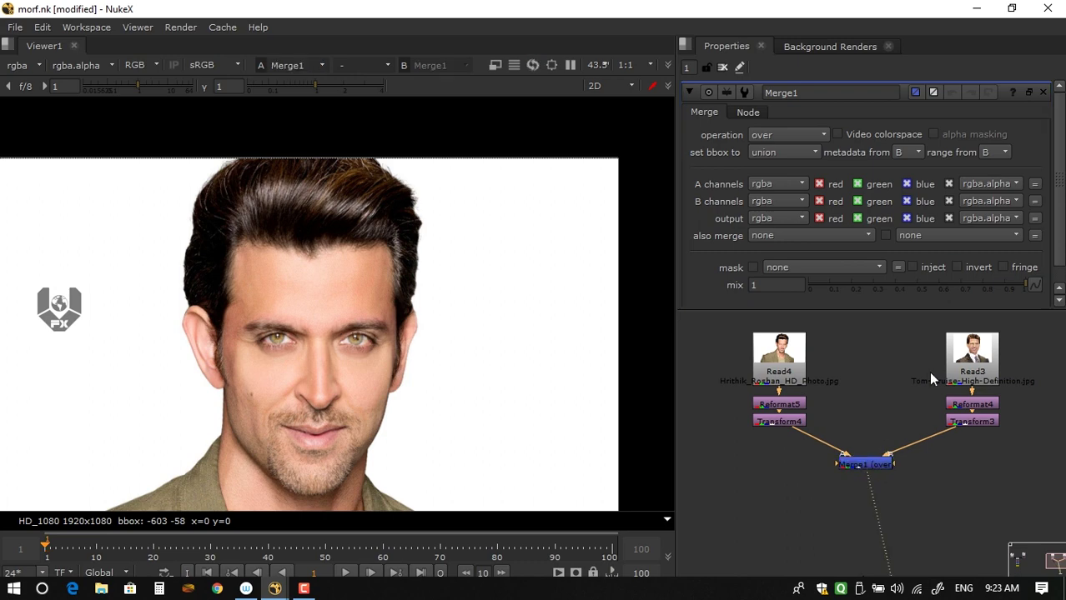
Blend the two portraits with merge mix values of 0.595 and 0.945 to inspect the facial alignment up close
{"action": "left_click_drag", "start_coordinate": [995, 284], "coordinate": [935, 284]}
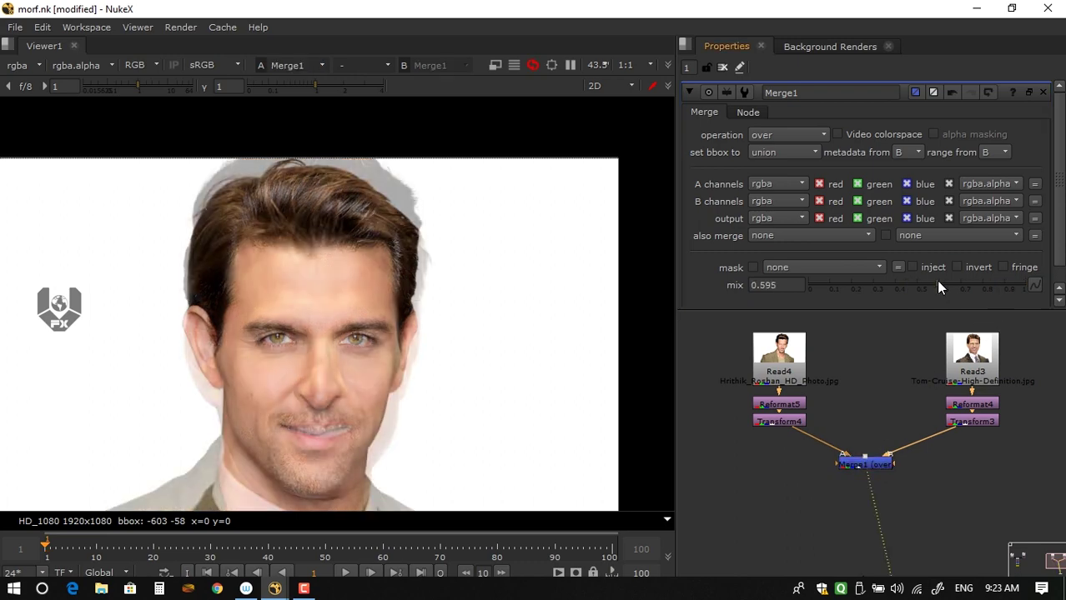
{"action": "scroll", "coordinate": [260, 344], "scroll_direction": "up", "scroll_amount": 6}
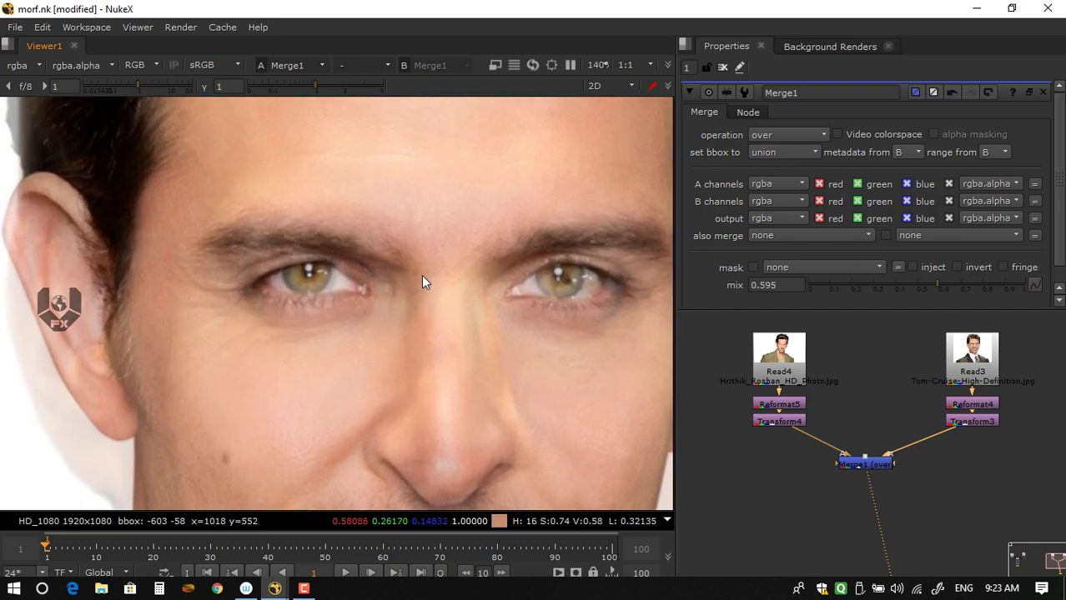
{"action": "left_click_drag", "start_coordinate": [887, 278], "coordinate": [1034, 295]}
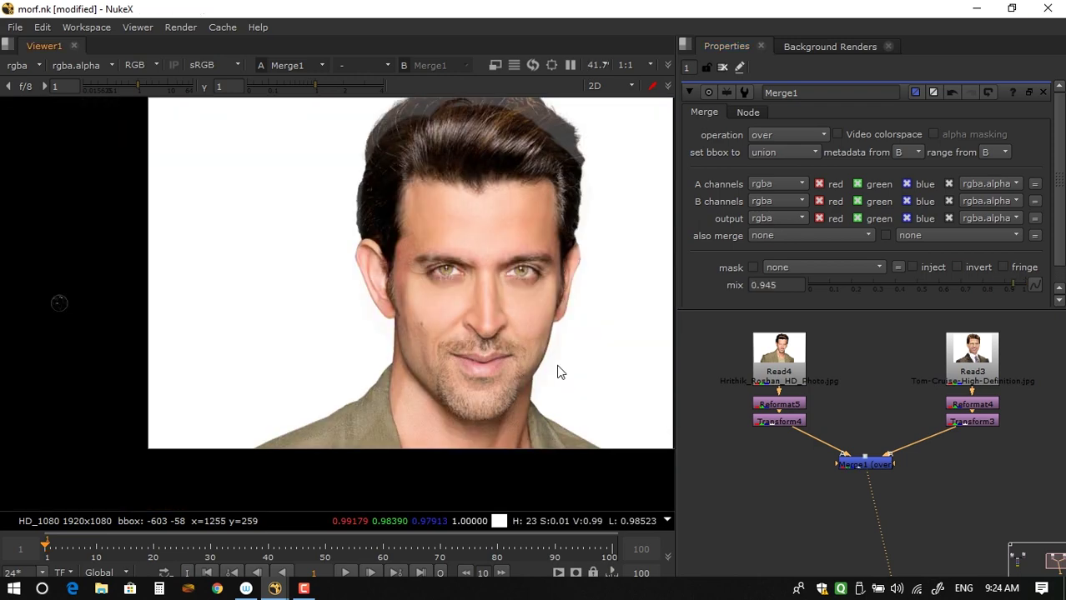
{"action": "middle_click_drag", "start_coordinate": [476, 341], "coordinate": [431, 412]}
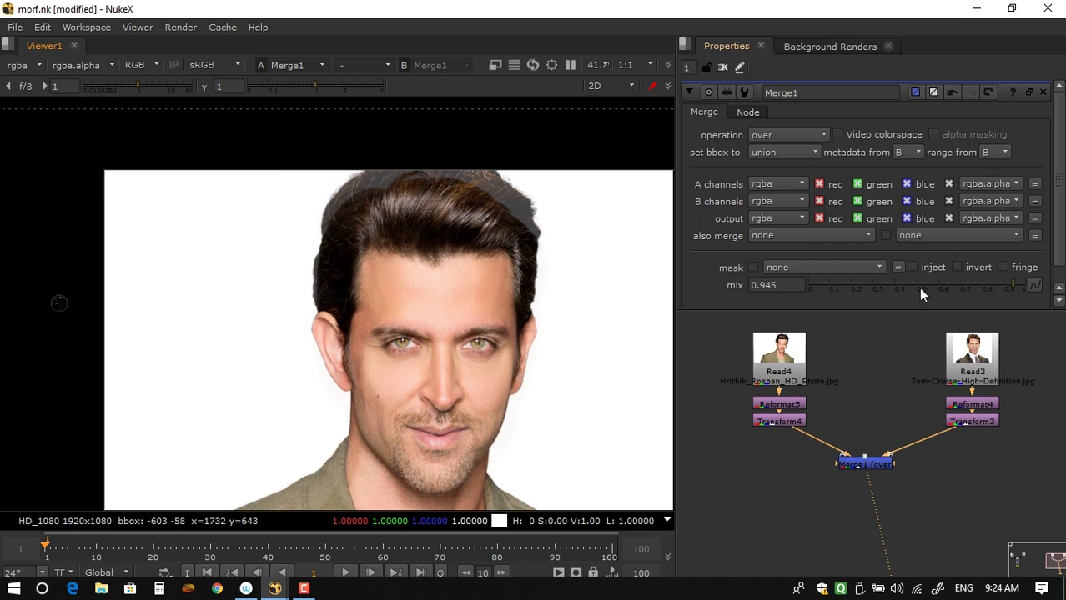
Return the merge mix to 1 and delete the Merge node
{"action": "left_click", "coordinate": [915, 268]}
{"action": "left_click_drag", "start_coordinate": [938, 282], "coordinate": [1034, 301]}
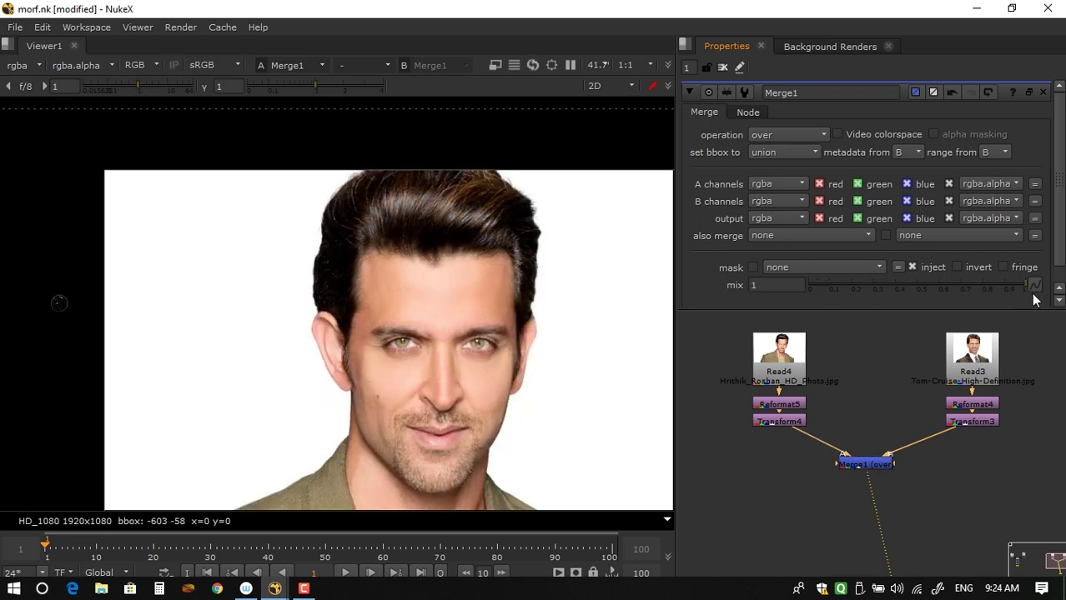
{"action": "left_click", "coordinate": [865, 463]}
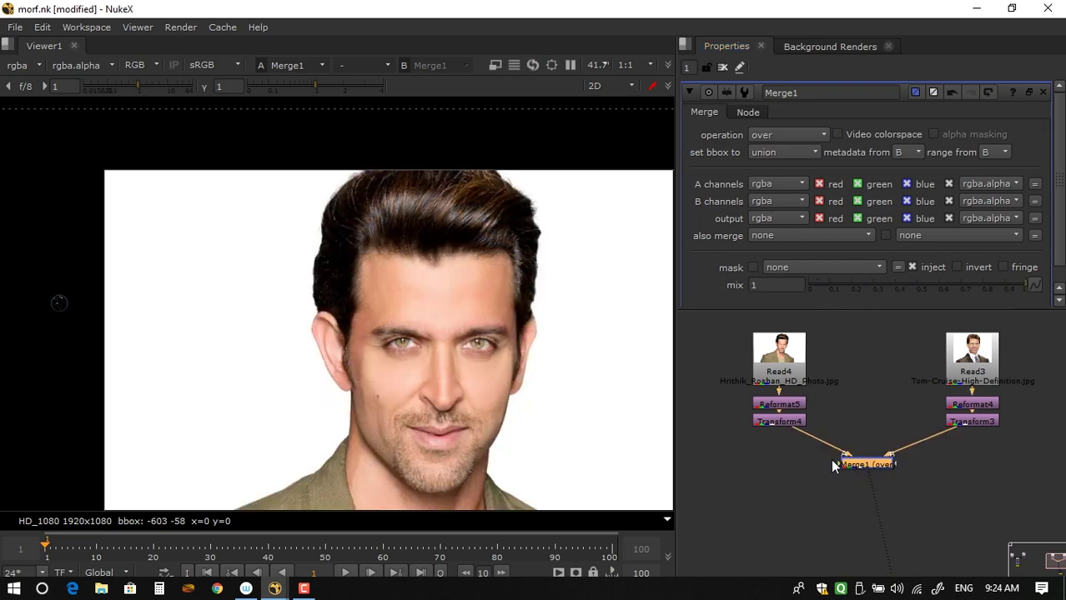
{"action": "key", "text": "Delete"}
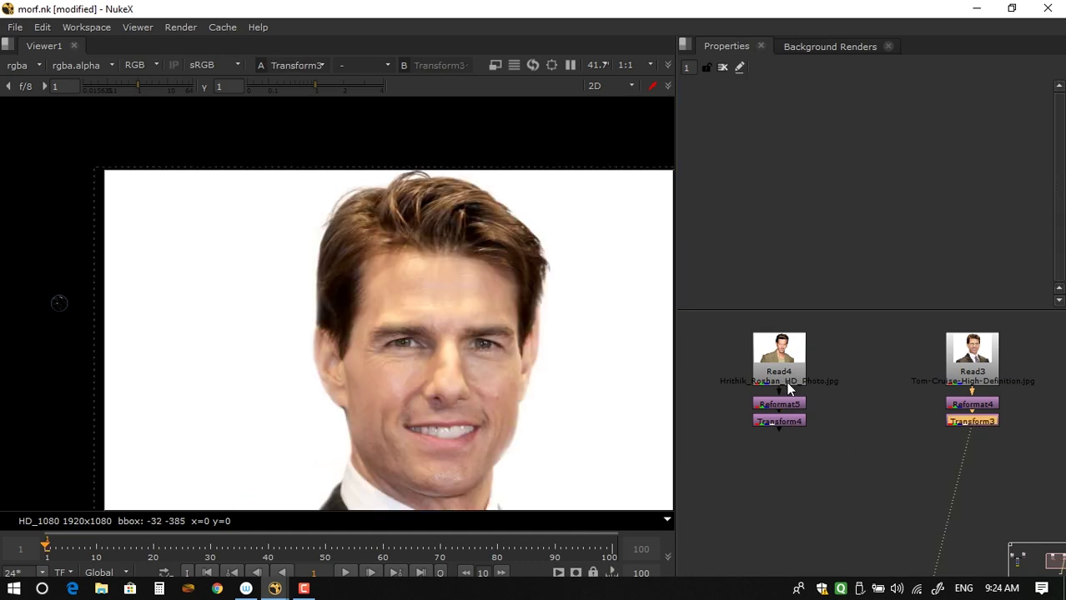
Compare the two unmerged Transform outputs in the viewer again, ending on Transform4
{"action": "scroll", "coordinate": [819, 417], "scroll_direction": "down", "scroll_amount": 3}
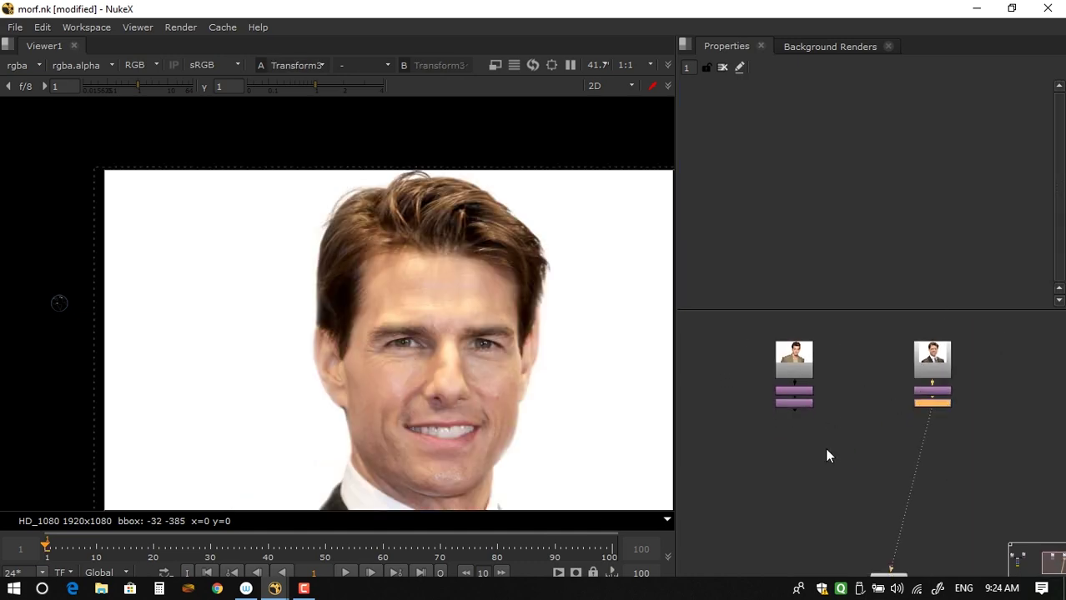
{"action": "left_click_drag", "start_coordinate": [881, 326], "coordinate": [1005, 449]}
{"action": "left_click", "coordinate": [851, 446]}
{"action": "key", "text": "1"}
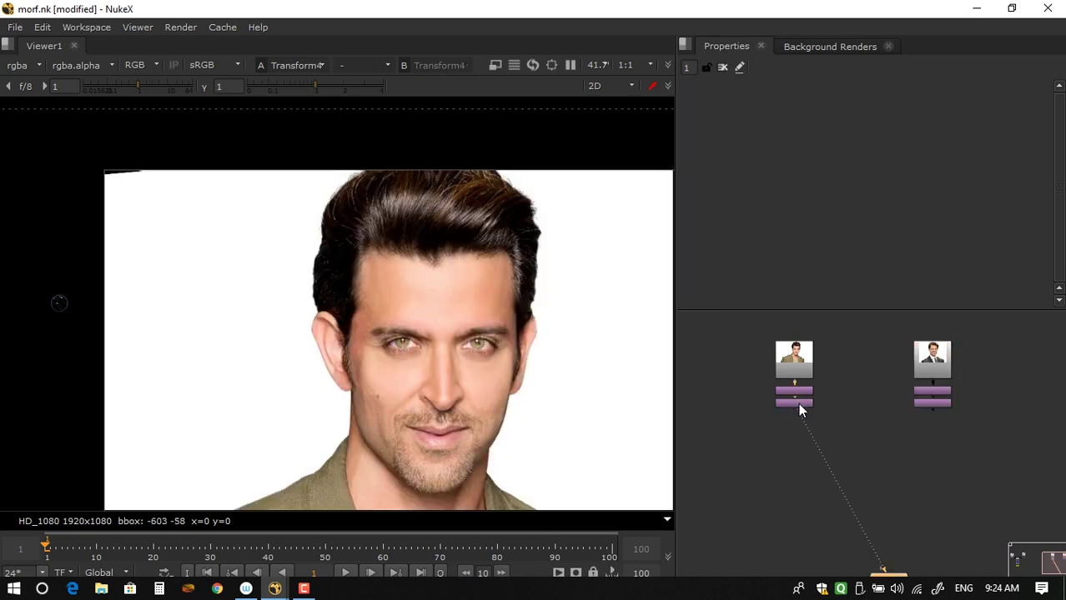
{"action": "left_click", "coordinate": [922, 405]}
{"action": "key", "text": "1"}
{"action": "left_click", "coordinate": [789, 411]}
{"action": "key", "text": "1"}
Add a SplineWarp node to the node graph below the two portrait branches
{"action": "key", "text": "Tab"}
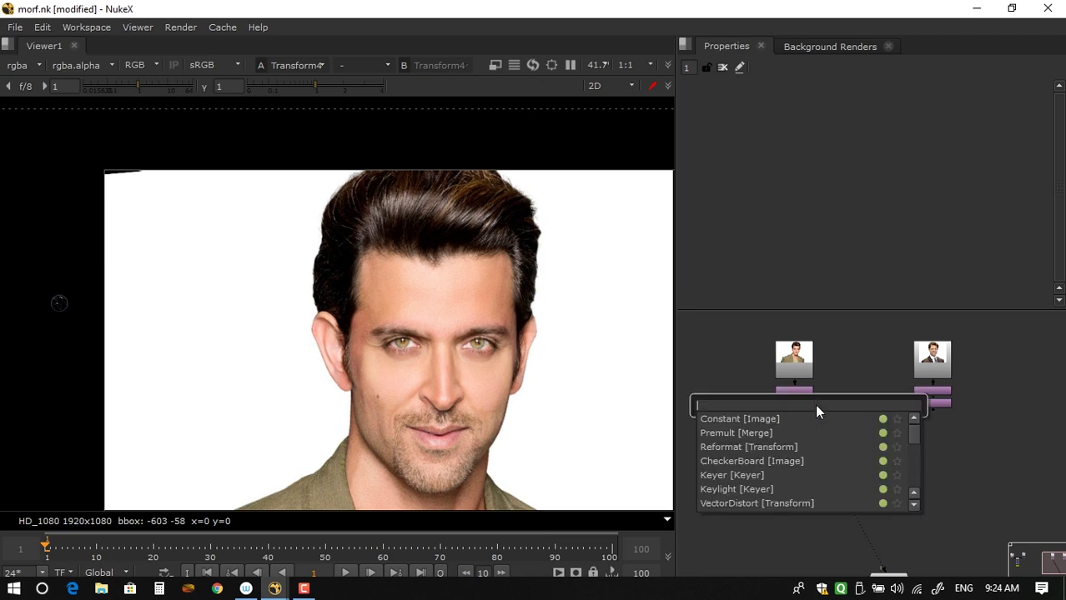
{"action": "type", "text": "spli"}
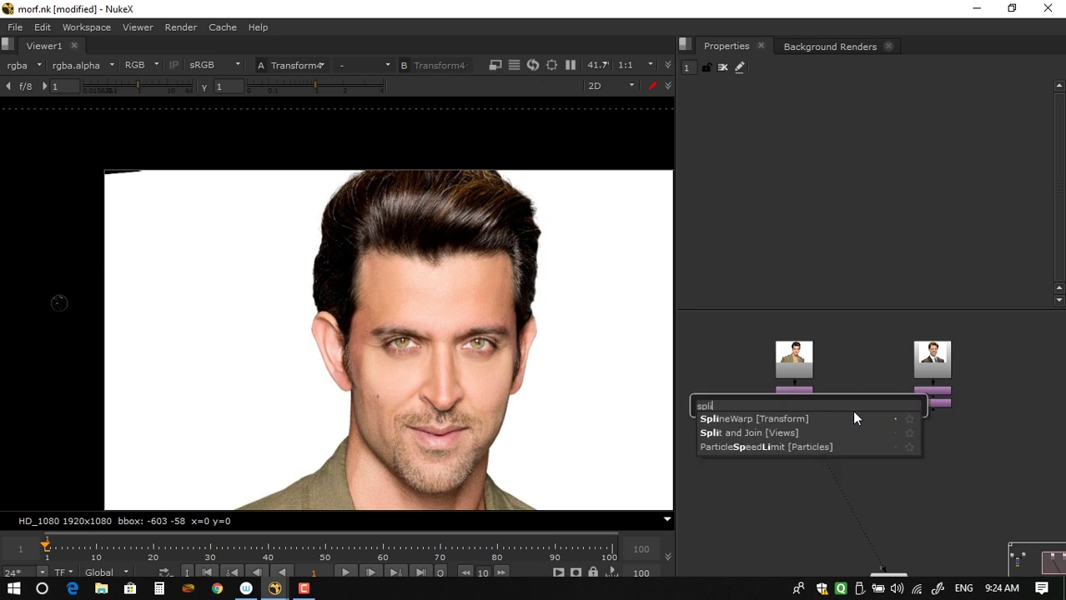
{"action": "left_click", "coordinate": [741, 421]}
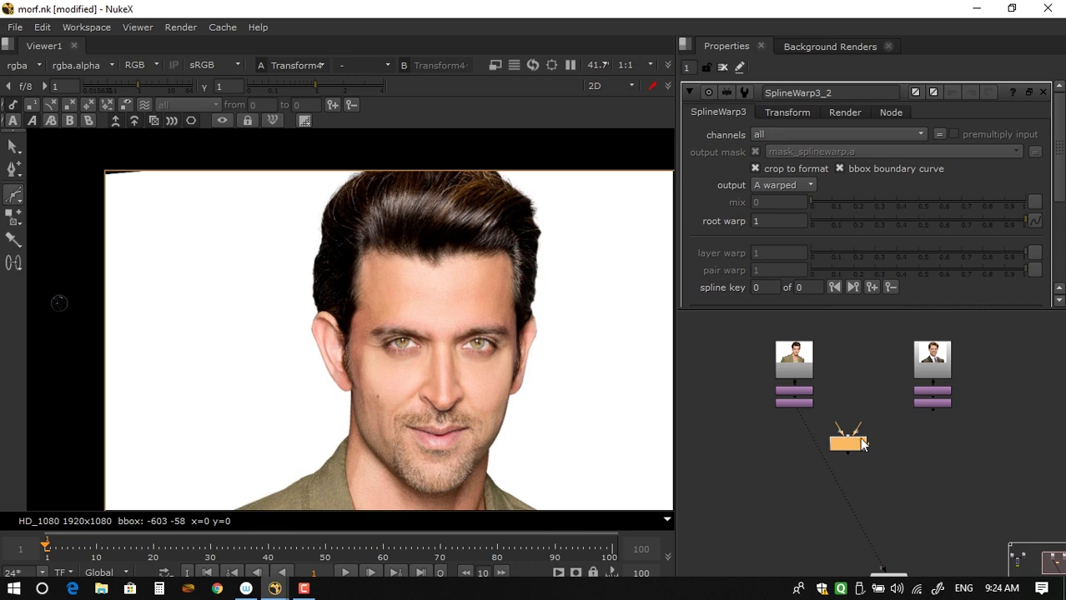
Connect the SplineWarp's A input to Transform4 and B input to Transform3, and view its output
{"action": "scroll", "coordinate": [861, 448], "scroll_direction": "up", "scroll_amount": 2}
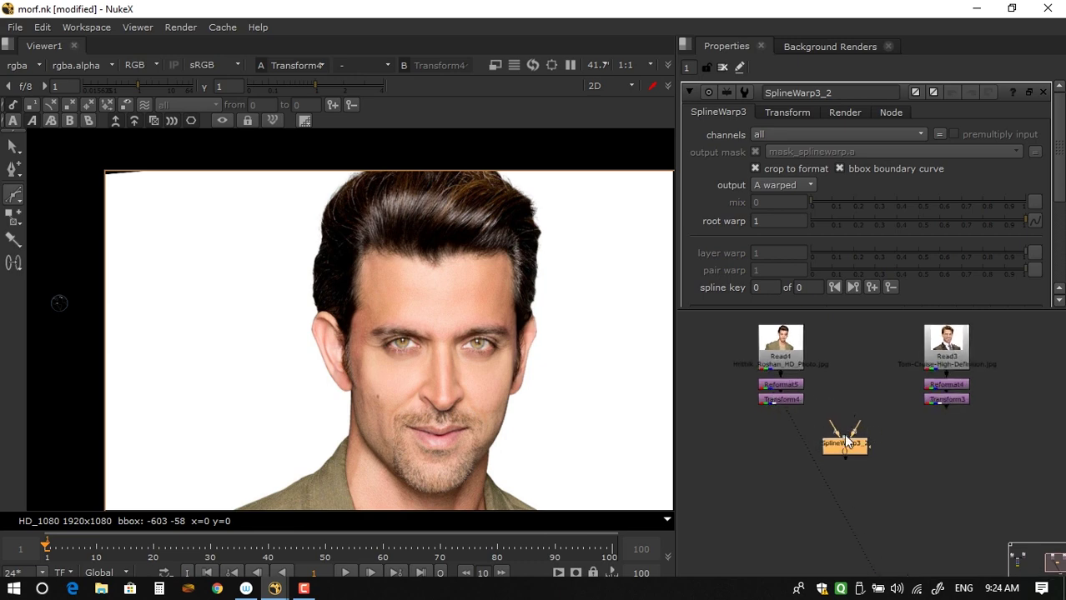
{"action": "scroll", "coordinate": [884, 439], "scroll_direction": "up", "scroll_amount": 1}
{"action": "left_click", "coordinate": [788, 417]}
{"action": "scroll", "coordinate": [881, 413], "scroll_direction": "up", "scroll_amount": 1}
{"action": "left_click_drag", "start_coordinate": [799, 413], "coordinate": [744, 386]}
{"action": "left_click_drag", "start_coordinate": [853, 419], "coordinate": [961, 386]}
{"action": "left_click_drag", "start_coordinate": [841, 447], "coordinate": [849, 445]}
Turn on the viewer's proxy mode and frame the face closely in the warp output
{"action": "scroll", "coordinate": [833, 414], "scroll_direction": "down", "scroll_amount": 2}
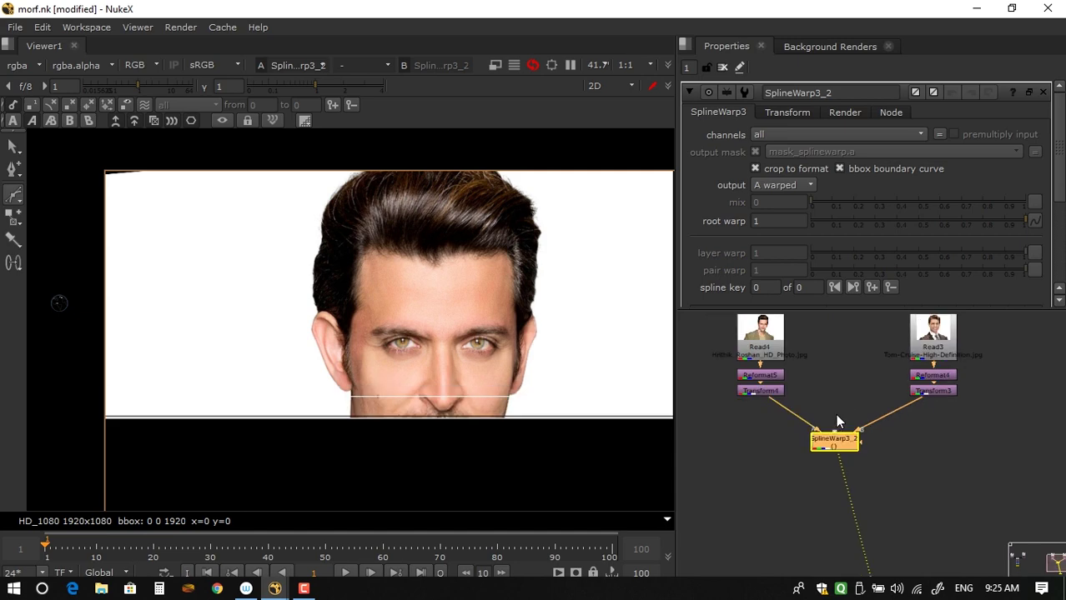
{"action": "middle_click_drag", "start_coordinate": [474, 399], "coordinate": [449, 374]}
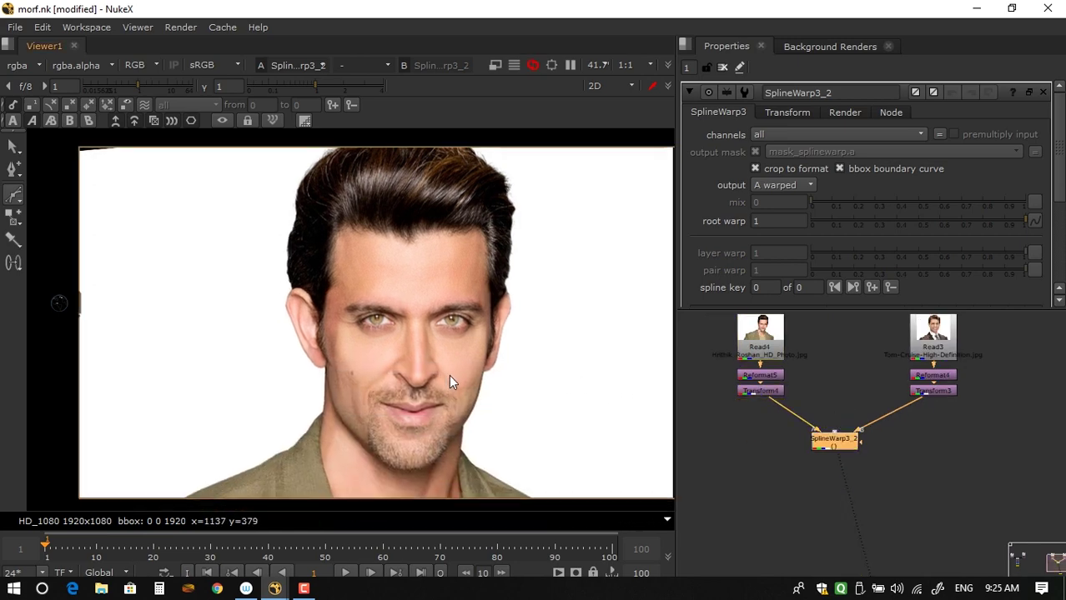
{"action": "left_click", "coordinate": [493, 64]}
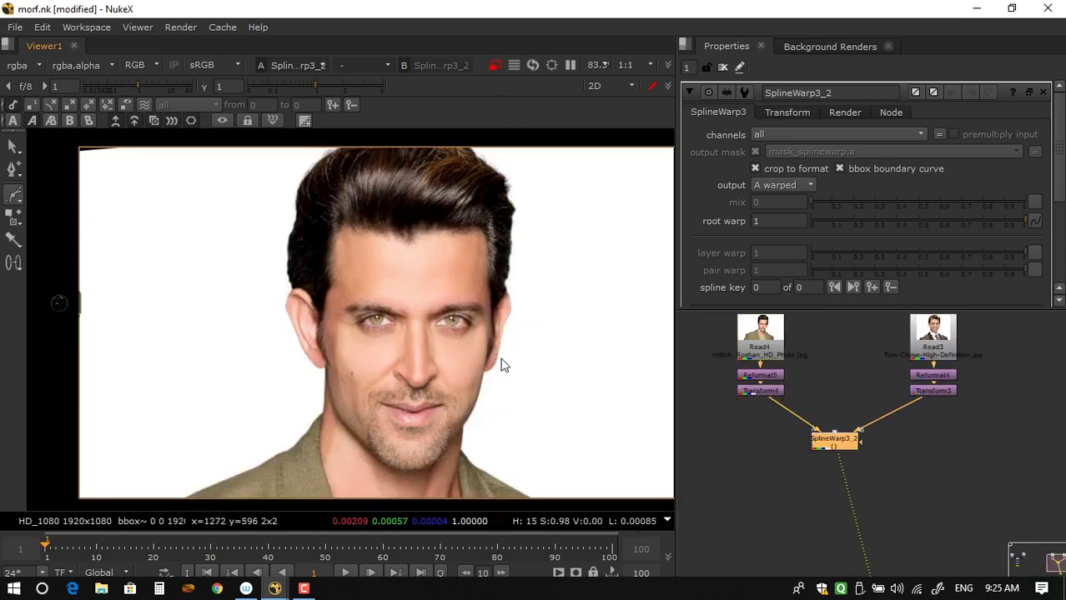
{"action": "scroll", "coordinate": [471, 296], "scroll_direction": "down", "scroll_amount": 2}
{"action": "scroll", "coordinate": [367, 327], "scroll_direction": "up", "scroll_amount": 3}
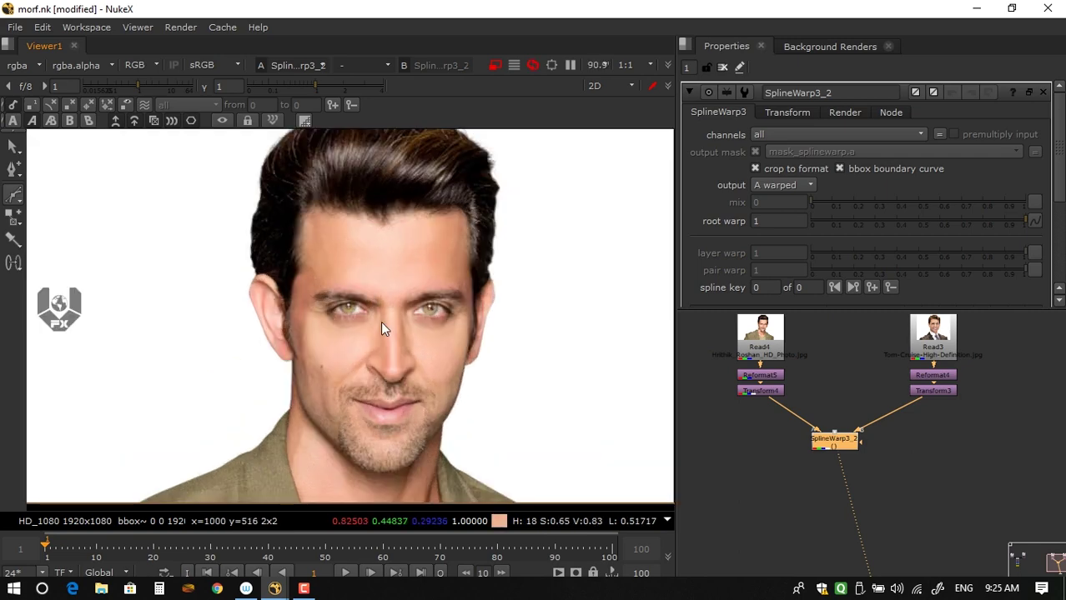
{"action": "scroll", "coordinate": [401, 284], "scroll_direction": "down", "scroll_amount": 1}
{"action": "scroll", "coordinate": [392, 300], "scroll_direction": "up", "scroll_amount": 3}
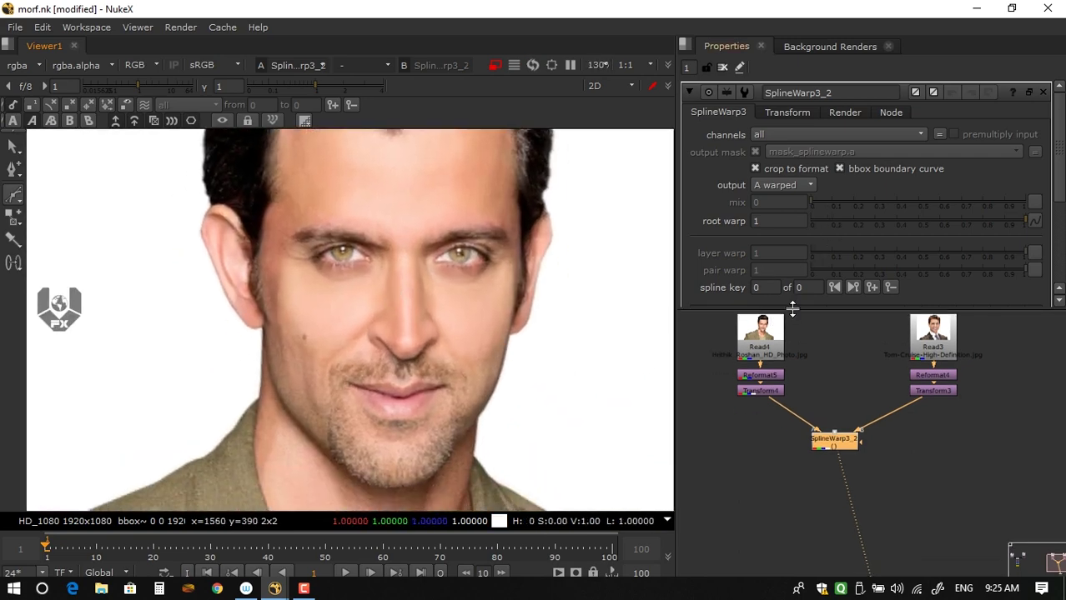
{"action": "scroll", "coordinate": [796, 425], "scroll_direction": "up", "scroll_amount": 1}
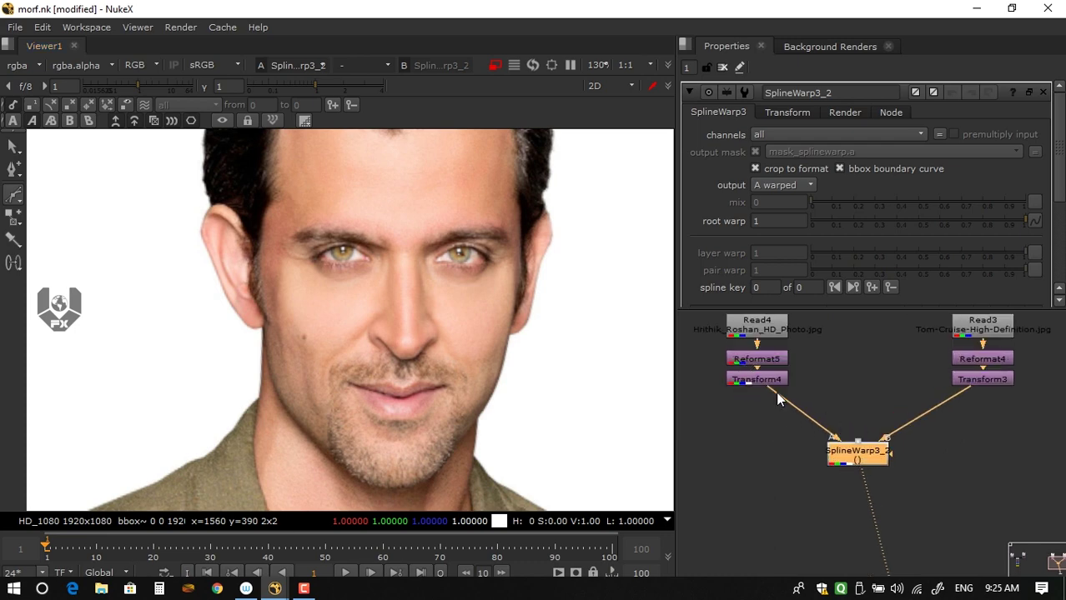
{"action": "scroll", "coordinate": [783, 456], "scroll_direction": "up", "scroll_amount": 1}
{"action": "middle_click_drag", "start_coordinate": [783, 456], "coordinate": [790, 479]}
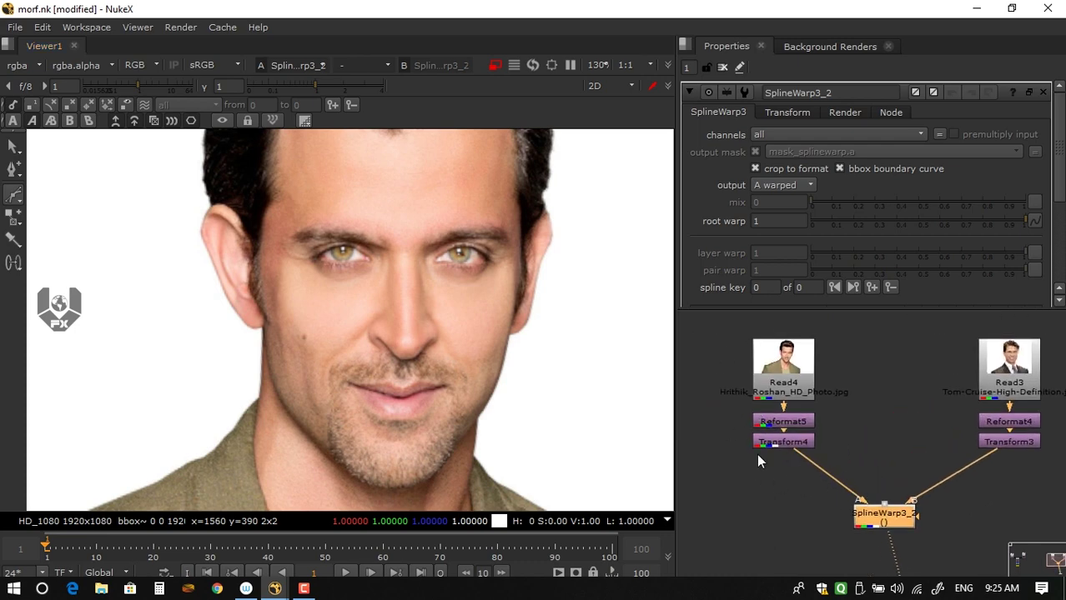
{"action": "middle_click_drag", "start_coordinate": [887, 431], "coordinate": [860, 440]}
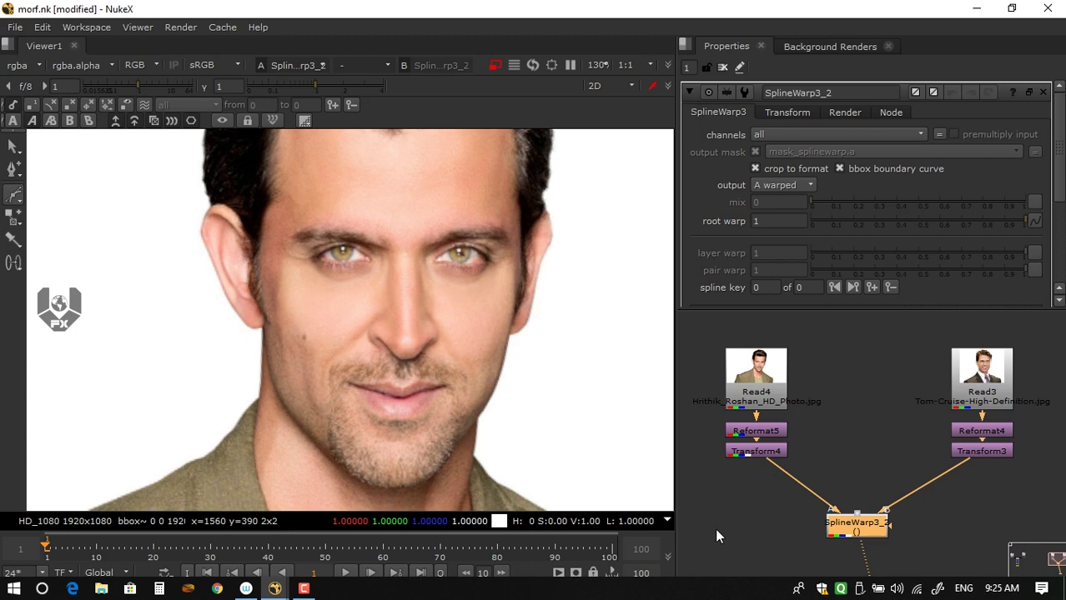
{"action": "scroll", "coordinate": [693, 128], "scroll_direction": "down", "scroll_amount": 1}
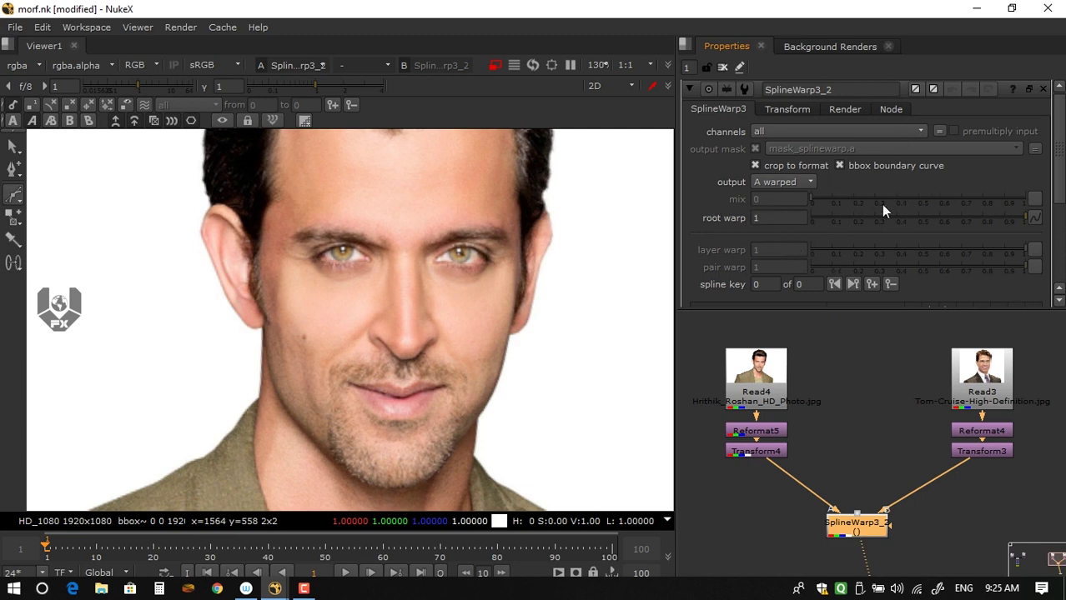
Look over the SplineWarp node's channel, output, warp and spline key settings, and check the full frame of its output
{"action": "scroll", "coordinate": [872, 193], "scroll_direction": "down", "scroll_amount": 2}
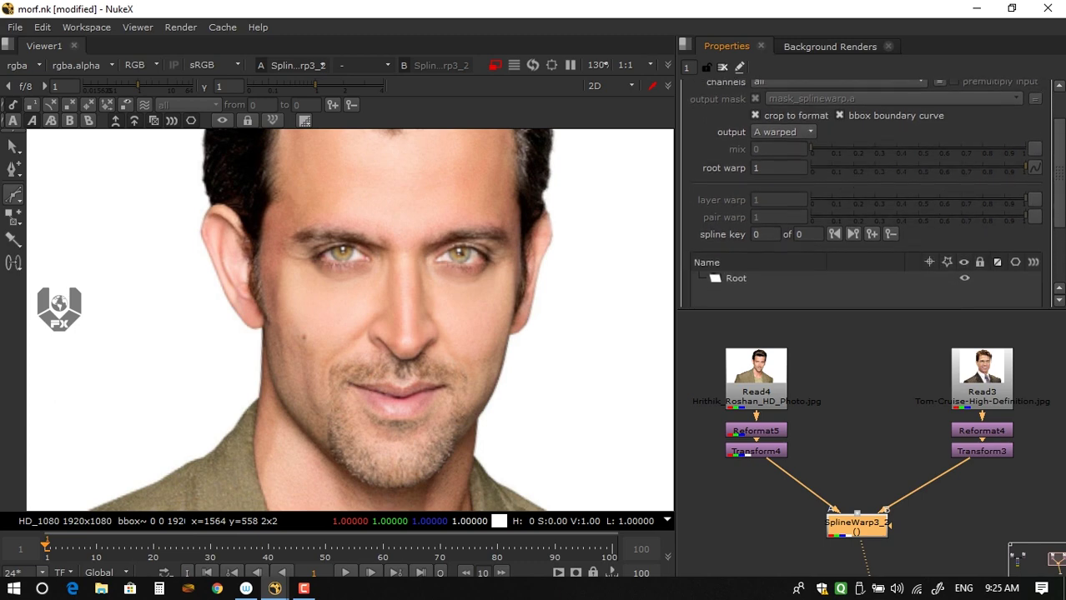
{"action": "scroll", "coordinate": [872, 194], "scroll_direction": "up", "scroll_amount": 2}
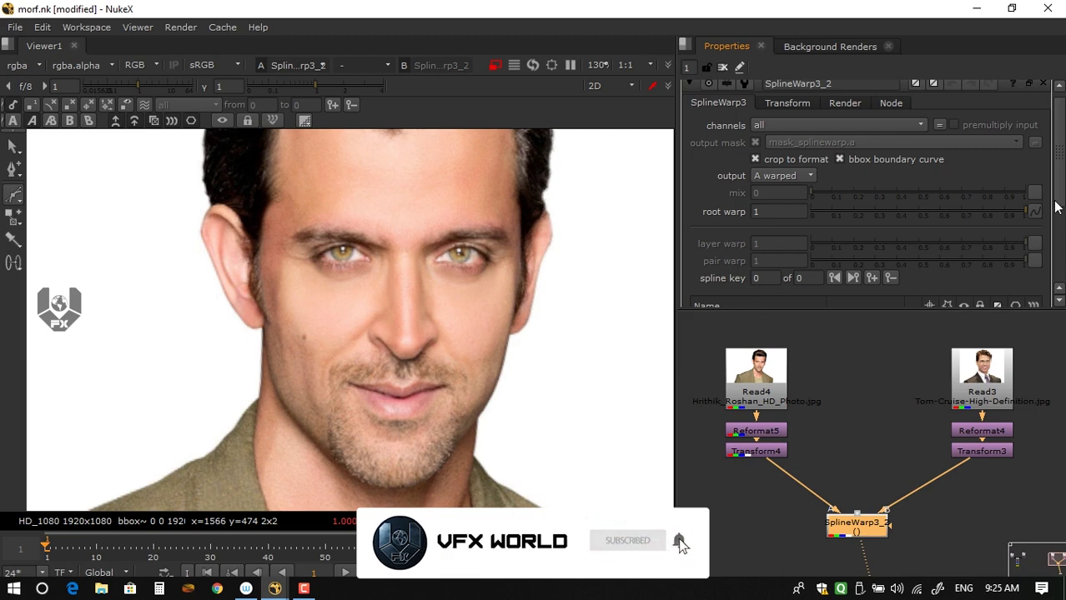
{"action": "left_click_drag", "start_coordinate": [1059, 189], "coordinate": [1060, 185]}
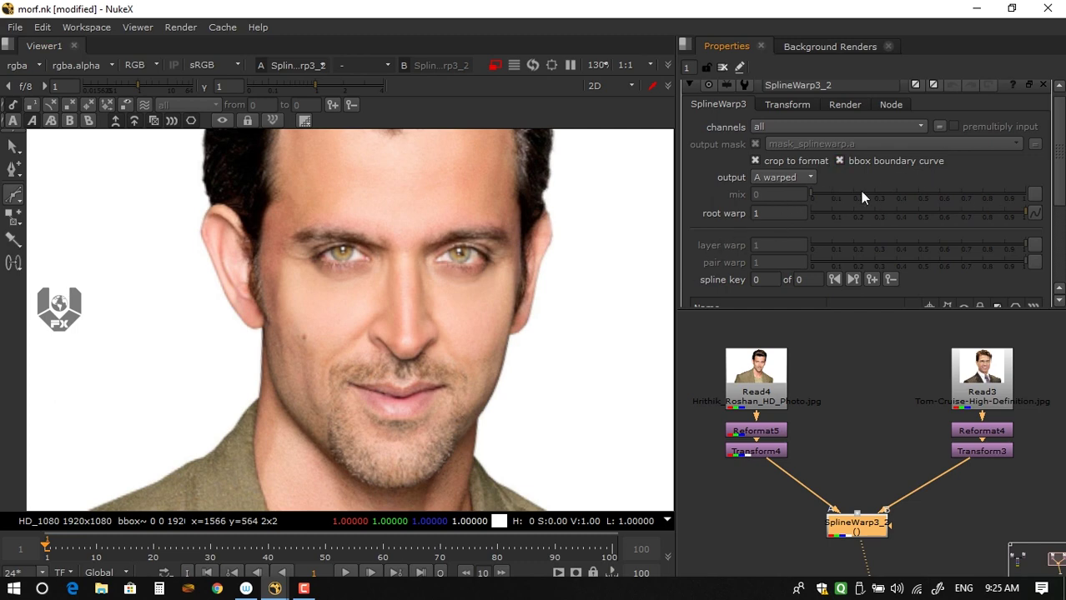
{"action": "scroll", "coordinate": [412, 289], "scroll_direction": "down", "scroll_amount": 5}
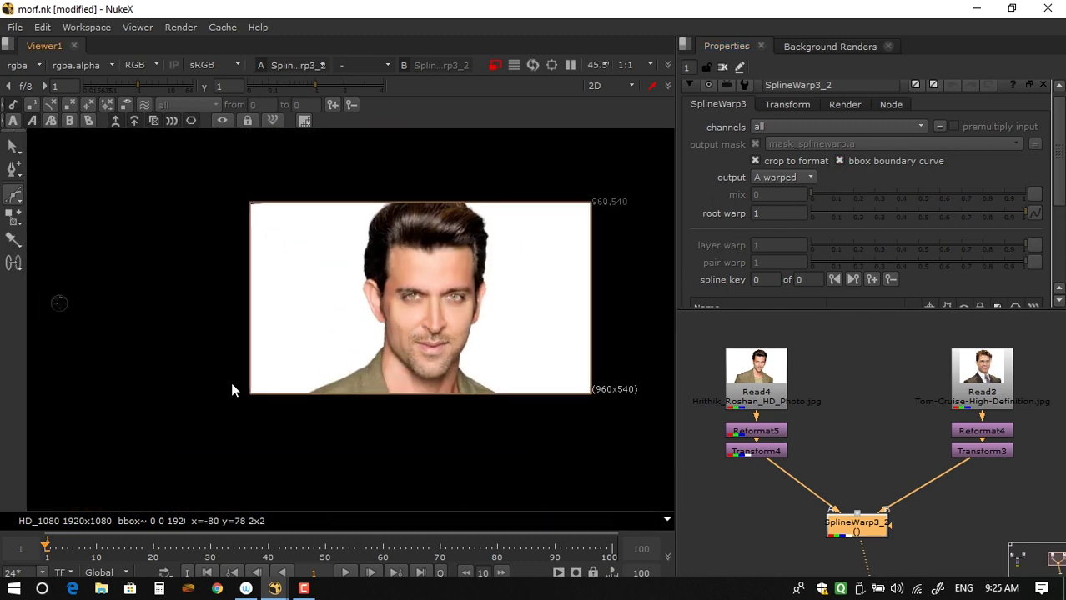
{"action": "scroll", "coordinate": [231, 387], "scroll_direction": "up", "scroll_amount": 12}
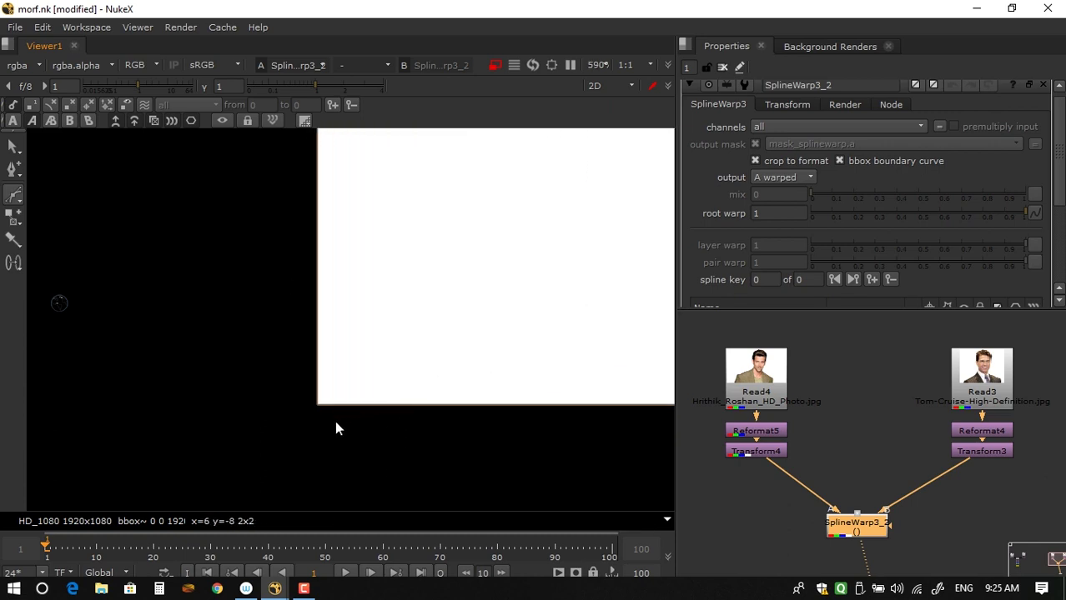
{"action": "scroll", "coordinate": [468, 370], "scroll_direction": "down", "scroll_amount": 5}
{"action": "scroll", "coordinate": [523, 288], "scroll_direction": "down", "scroll_amount": 5}
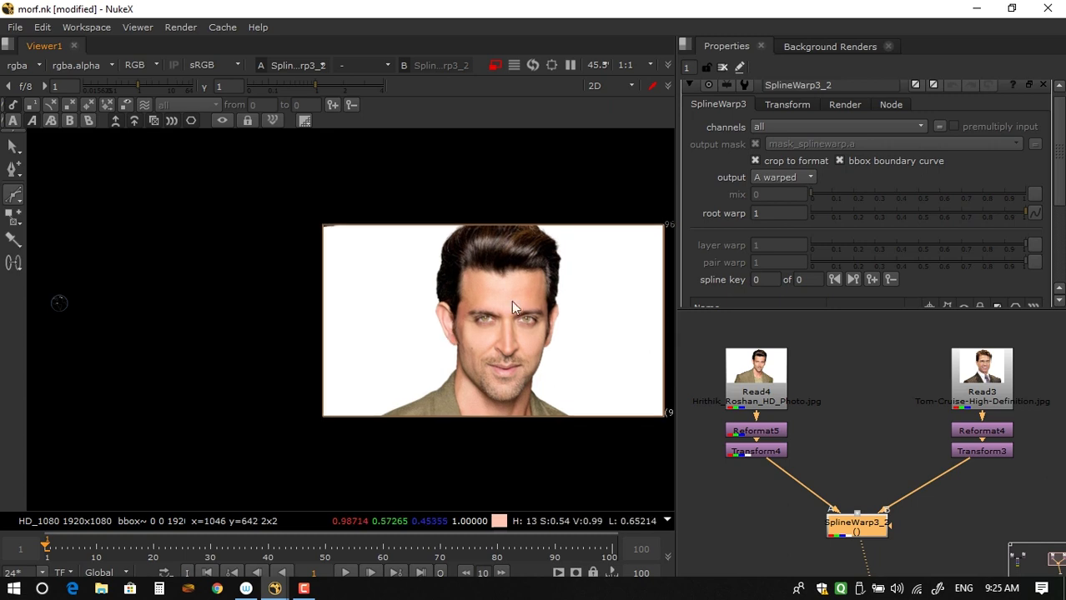
{"action": "middle_click_drag", "start_coordinate": [571, 331], "coordinate": [502, 348]}
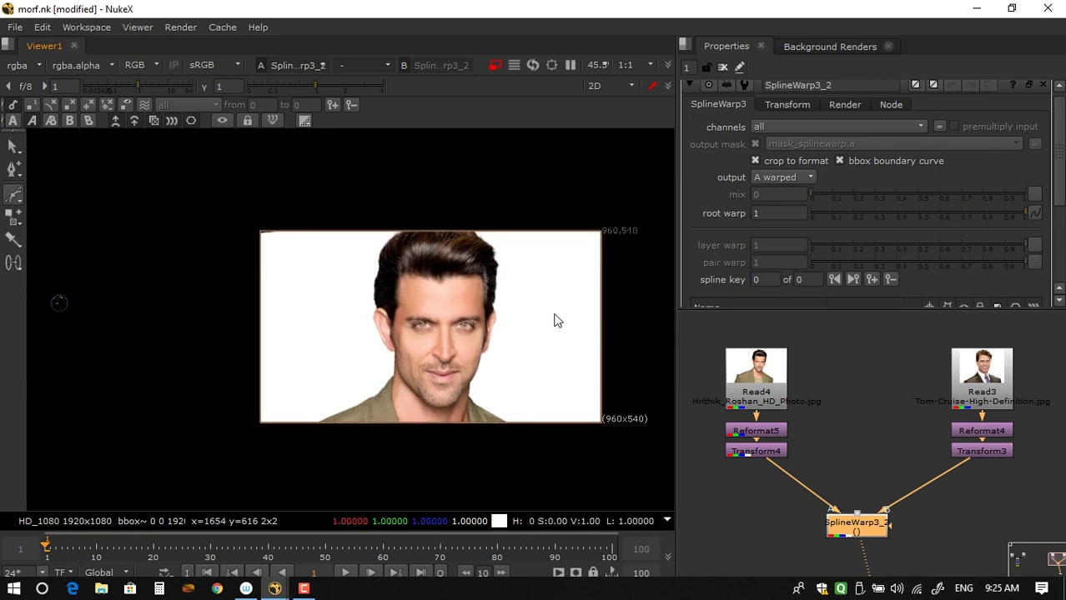
{"action": "left_click", "coordinate": [790, 130]}
{"action": "left_click", "coordinate": [722, 192]}
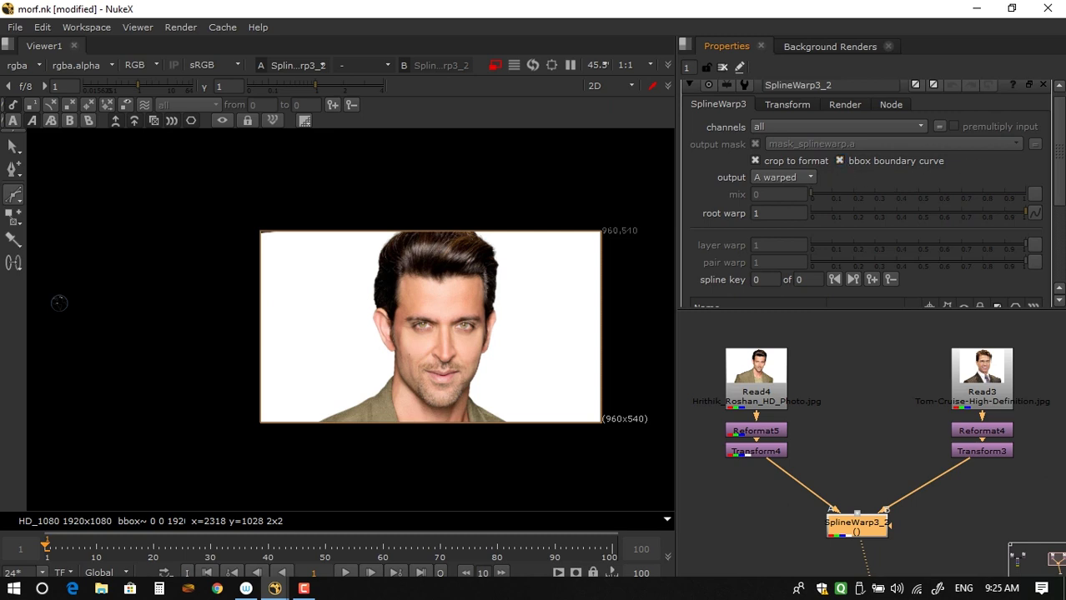
{"action": "left_click_drag", "start_coordinate": [1059, 159], "coordinate": [1059, 167]}
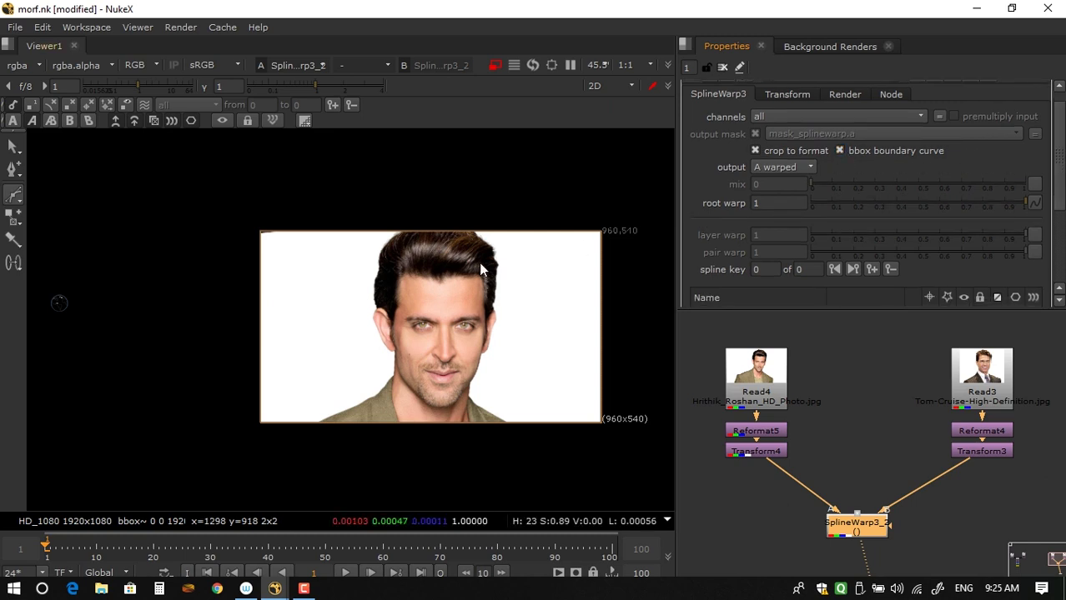
Compare the Transform3 and Transform4 portraits in the viewer at the same framing, ending on Transform4
{"action": "middle_click_drag", "start_coordinate": [478, 265], "coordinate": [407, 246]}
{"action": "scroll", "coordinate": [359, 276], "scroll_direction": "up", "scroll_amount": 4}
{"action": "scroll", "coordinate": [390, 253], "scroll_direction": "up", "scroll_amount": 1}
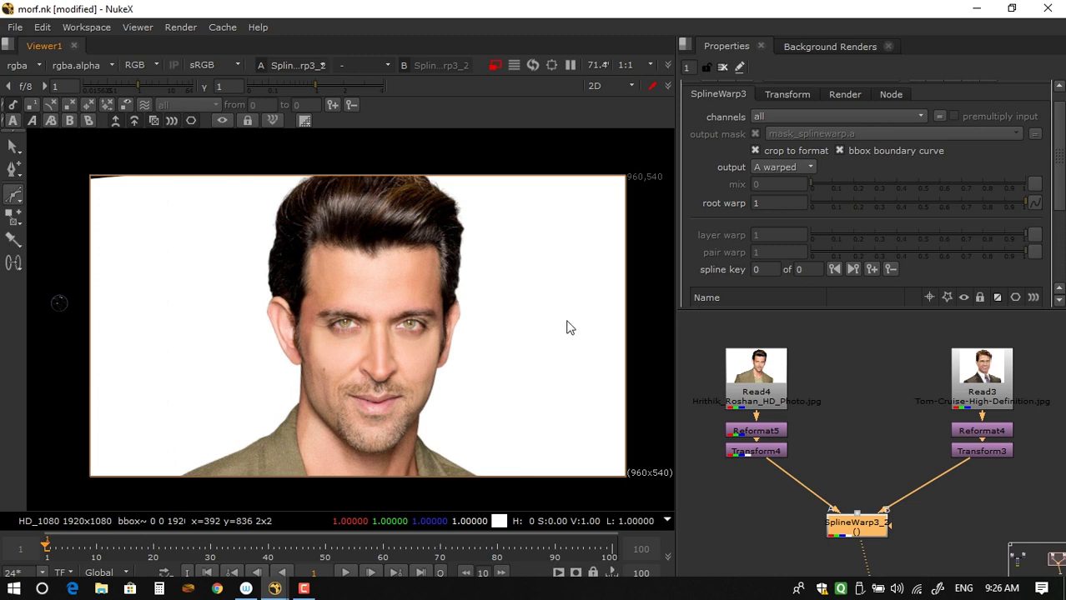
{"action": "scroll", "coordinate": [362, 347], "scroll_direction": "up", "scroll_amount": 3}
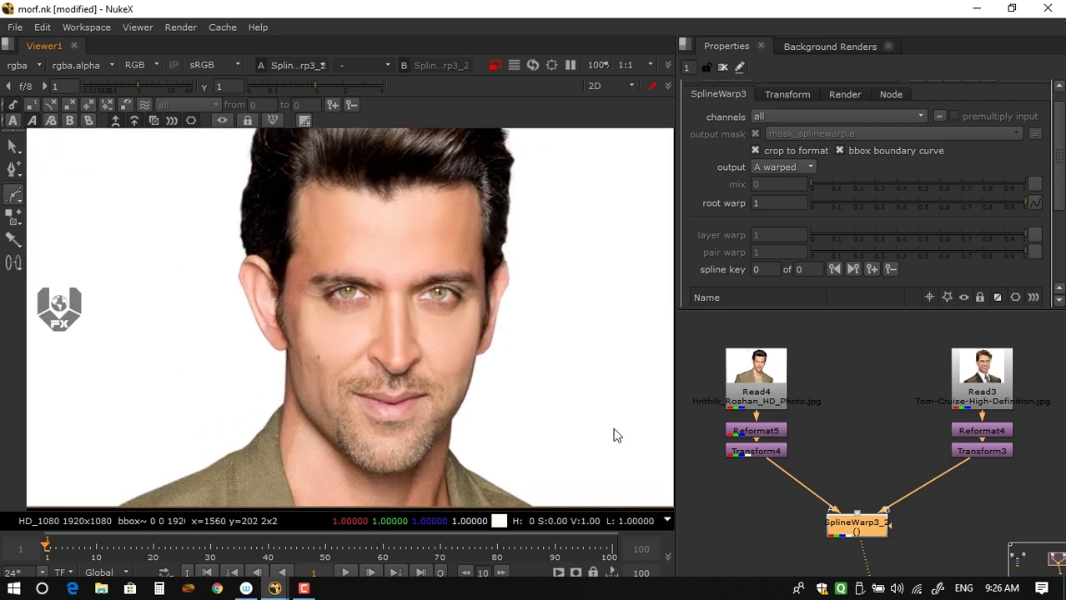
{"action": "left_click", "coordinate": [985, 451]}
{"action": "key", "text": "1"}
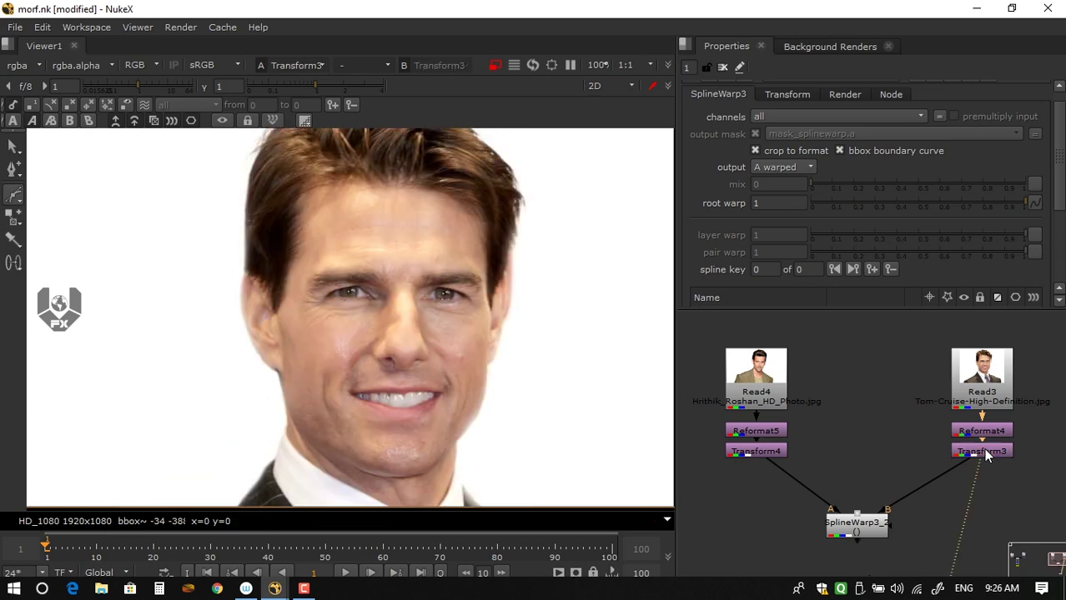
{"action": "left_click", "coordinate": [756, 452]}
{"action": "key", "text": "1"}
{"action": "left_click", "coordinate": [794, 451]}
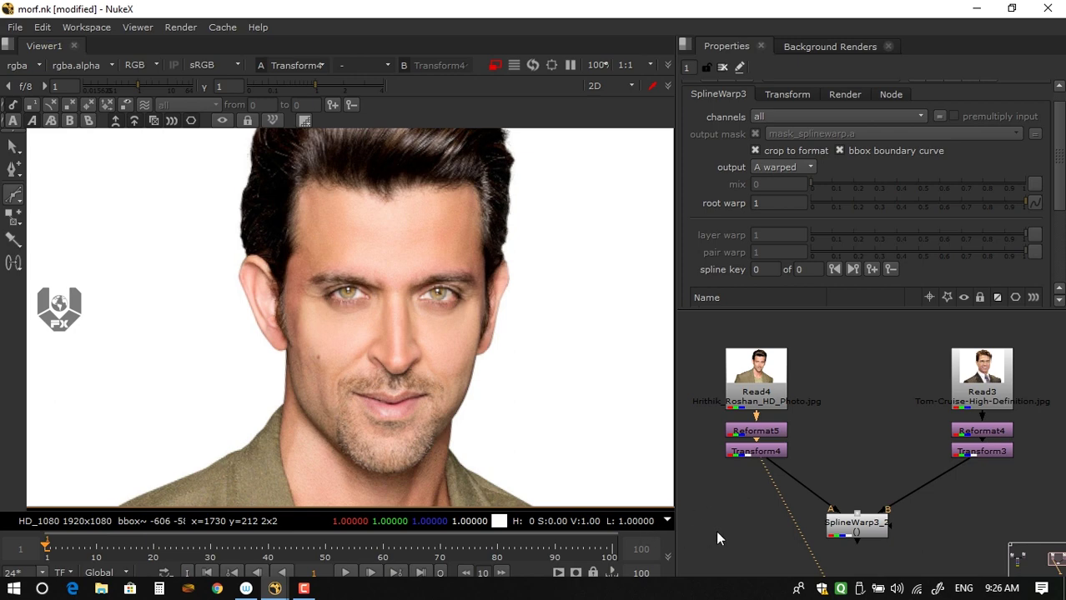
Set the project's last frame to 10 and briefly play the shortened timeline, returning to its first frame
{"action": "key", "text": "s"}
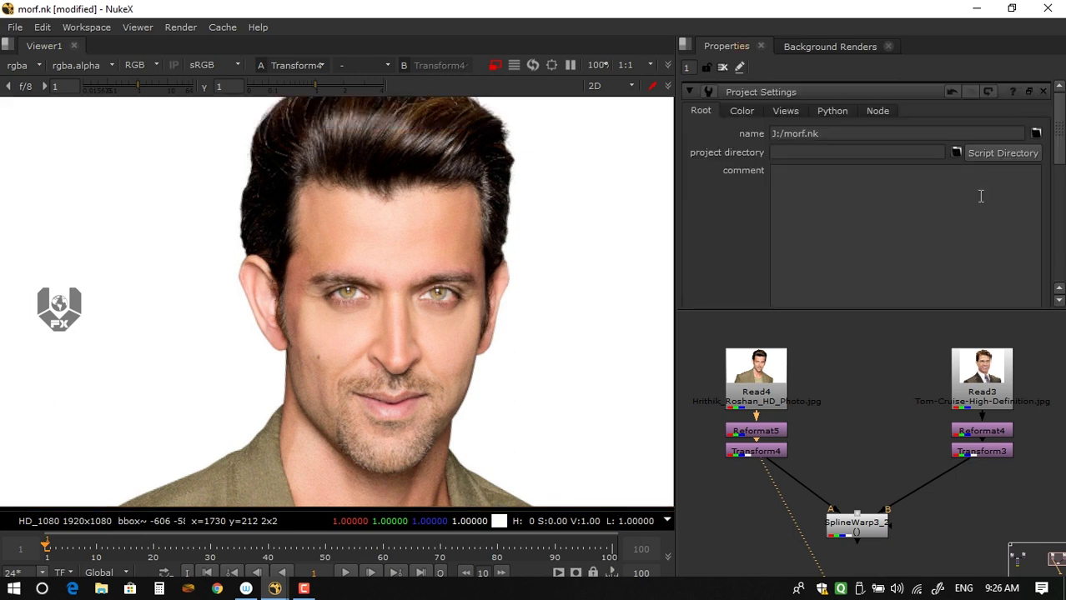
{"action": "left_click_drag", "start_coordinate": [1061, 138], "coordinate": [1021, 229]}
{"action": "double_click", "coordinate": [859, 227]}
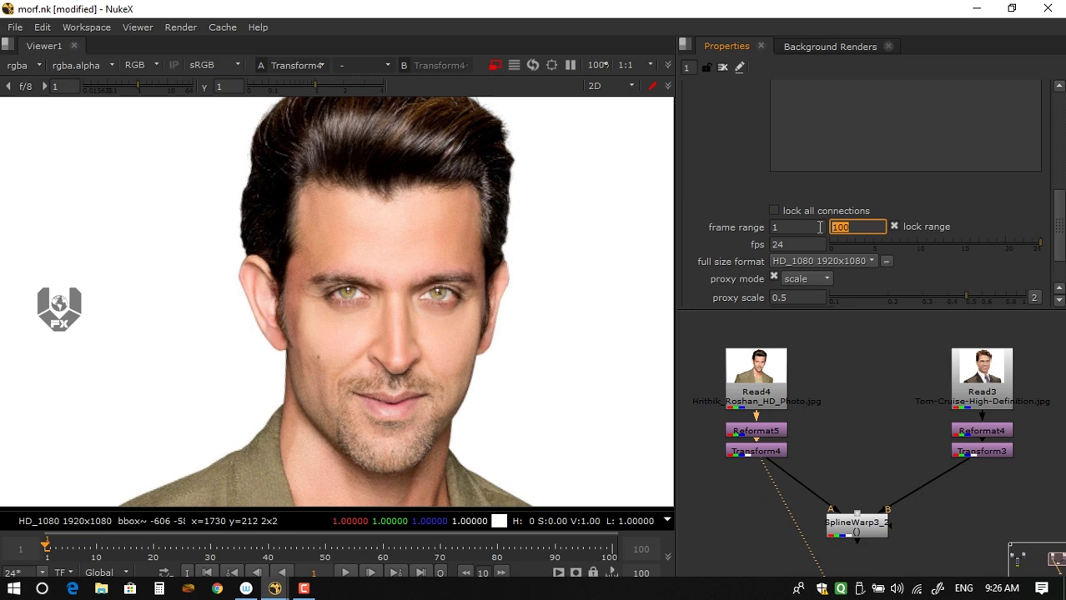
{"action": "type", "text": "10"}
{"action": "key", "text": "Return"}
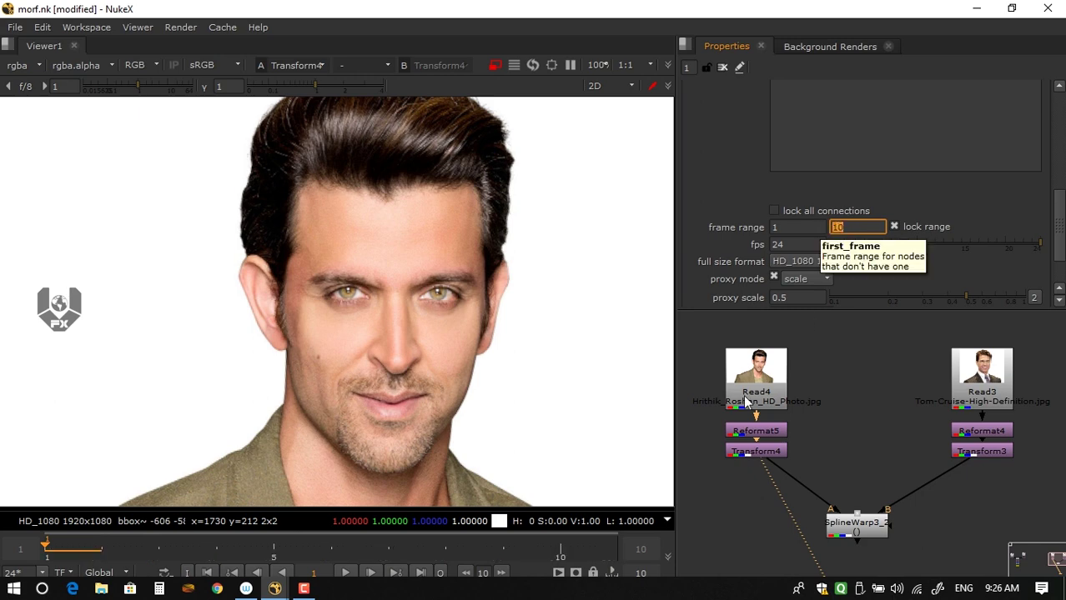
{"action": "left_click", "coordinate": [345, 573]}
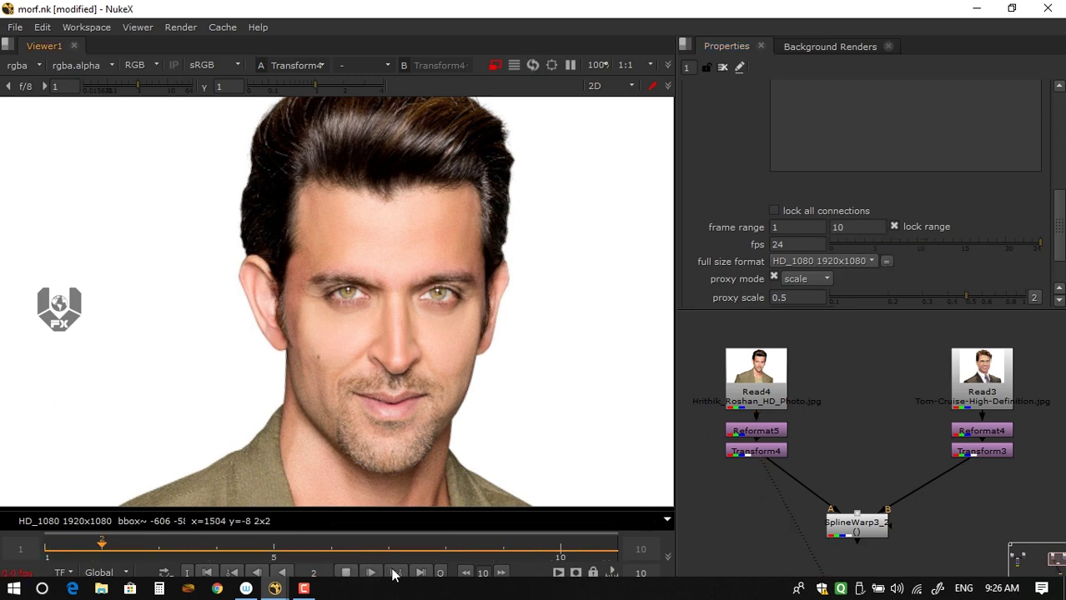
{"action": "left_click", "coordinate": [346, 572]}
{"action": "left_click", "coordinate": [210, 576]}
Show the SplineWarp node's output in the viewer and open its properties, keeping the output on A warped
{"action": "middle_click_drag", "start_coordinate": [776, 496], "coordinate": [749, 469]}
{"action": "left_click", "coordinate": [842, 461]}
{"action": "key", "text": "1"}
{"action": "double_click", "coordinate": [859, 497]}
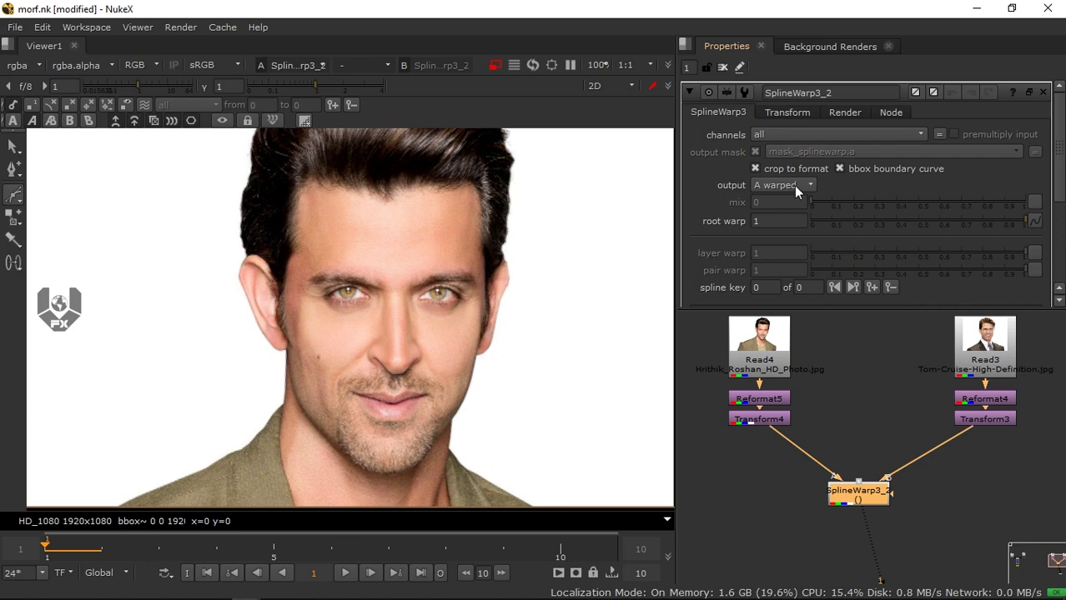
{"action": "left_click", "coordinate": [796, 186]}
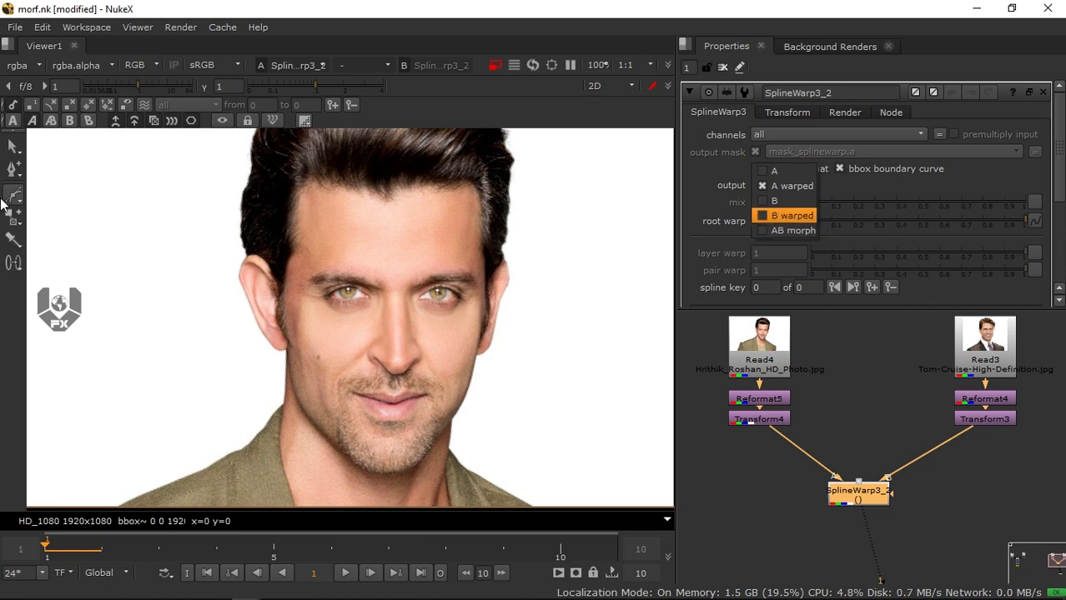
{"action": "left_click", "coordinate": [787, 186]}
{"action": "left_click", "coordinate": [15, 195]}
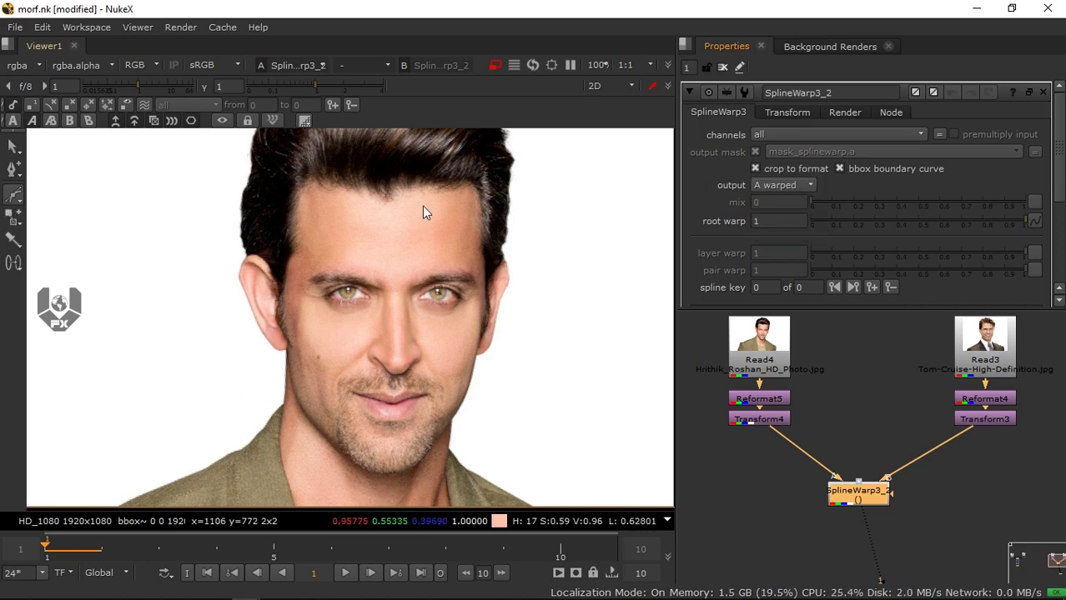
{"action": "left_click", "coordinate": [420, 198]}
{"action": "mouse_move", "coordinate": [416, 221]}
{"action": "left_mouse_down"}
{"action": "mouse_move", "coordinate": [415, 258]}
{"action": "mouse_move", "coordinate": [378, 234]}
{"action": "mouse_move", "coordinate": [414, 241]}
{"action": "mouse_move", "coordinate": [407, 250]}
{"action": "left_mouse_up"}
{"action": "scroll", "coordinate": [405, 220], "scroll_direction": "up", "scroll_amount": 2}
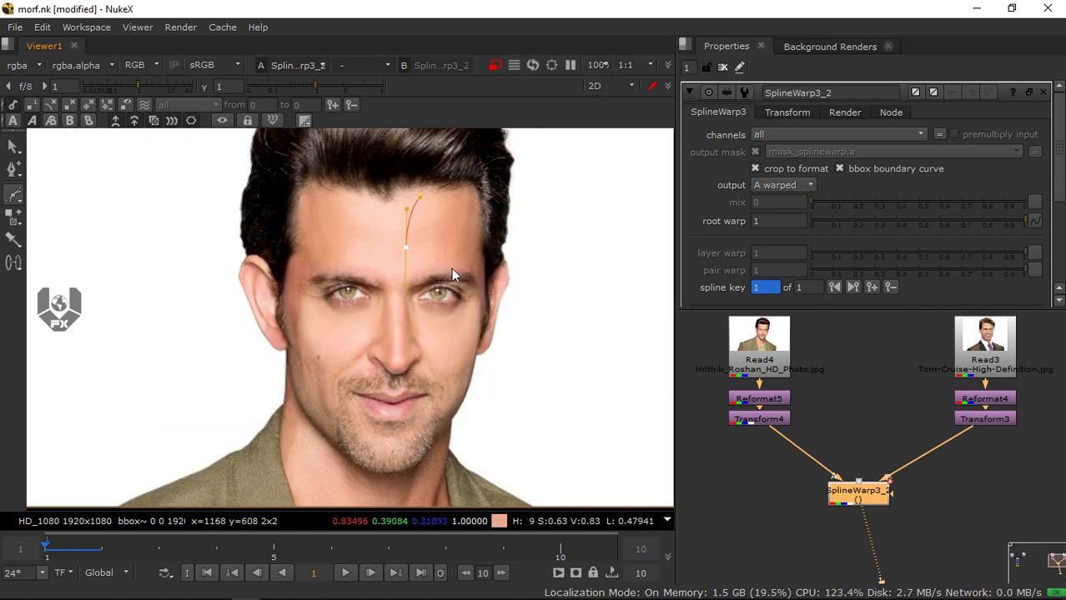
{"action": "key", "text": "ctrl+z"}
{"action": "key", "text": "ctrl+z"}
{"action": "key", "text": "ctrl+z"}
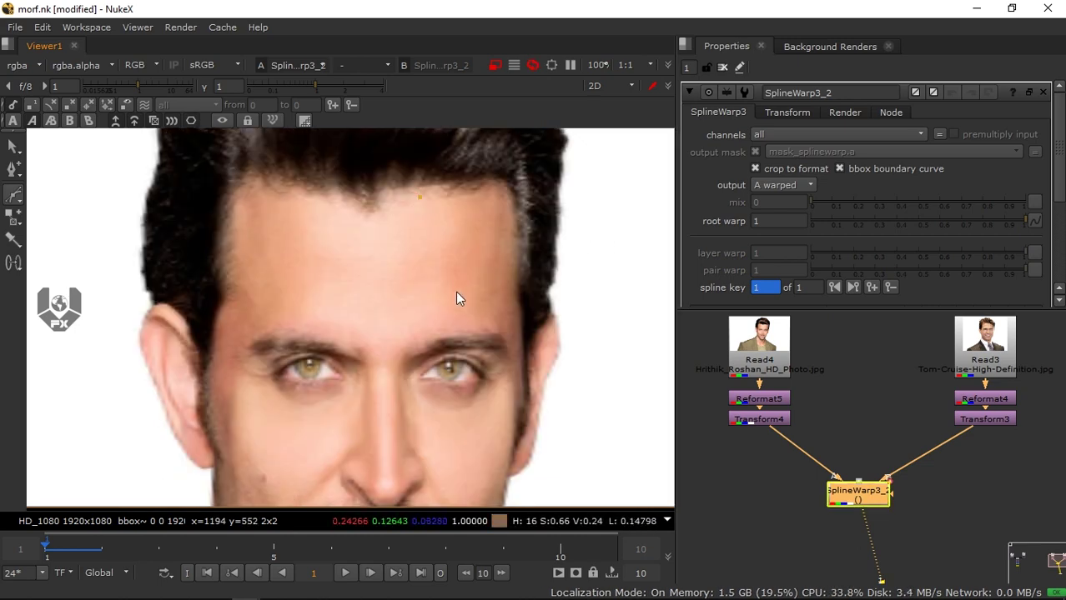
{"action": "scroll", "coordinate": [834, 192], "scroll_direction": "down", "scroll_amount": 2}
{"action": "scroll", "coordinate": [851, 176], "scroll_direction": "up", "scroll_amount": 2}
Set the SplineWarp node's output to A for drawing on the unwarped first portrait
{"action": "left_click", "coordinate": [801, 185]}
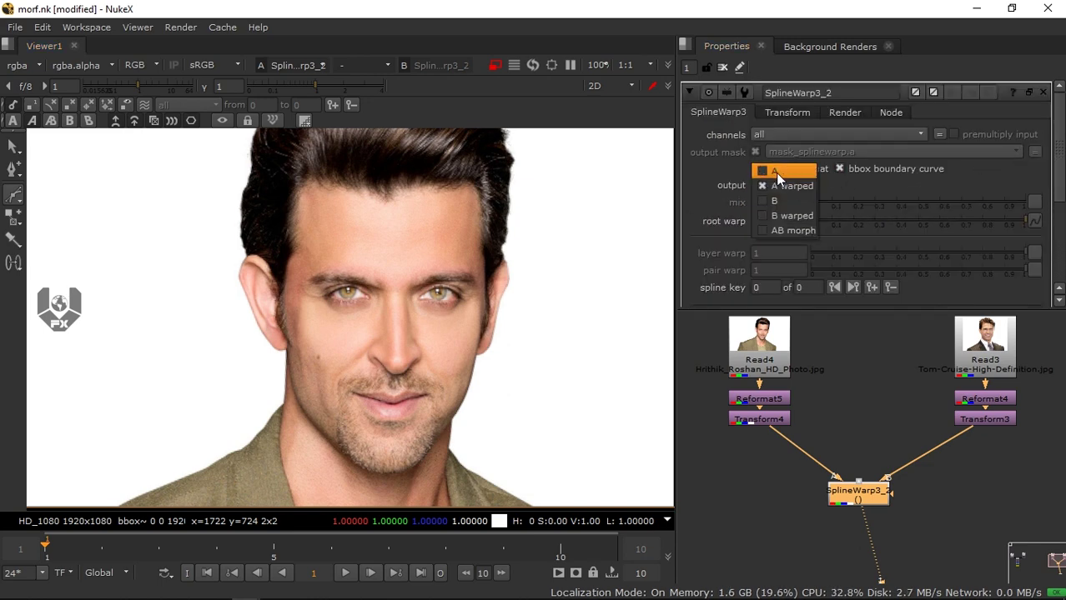
{"action": "left_click", "coordinate": [777, 172]}
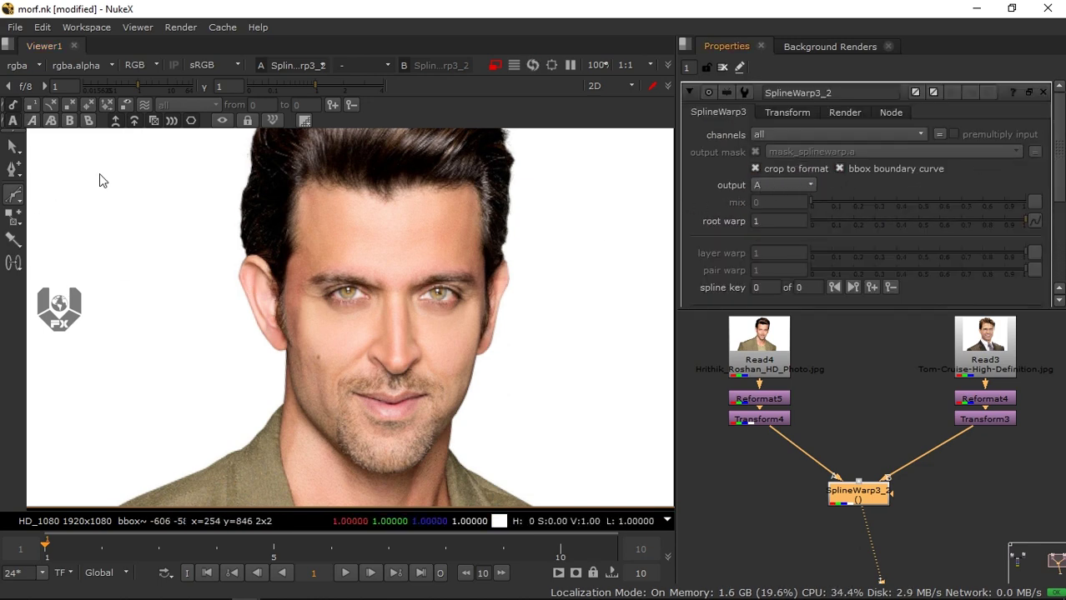
{"action": "left_click", "coordinate": [305, 121]}
{"action": "left_click", "coordinate": [343, 138]}
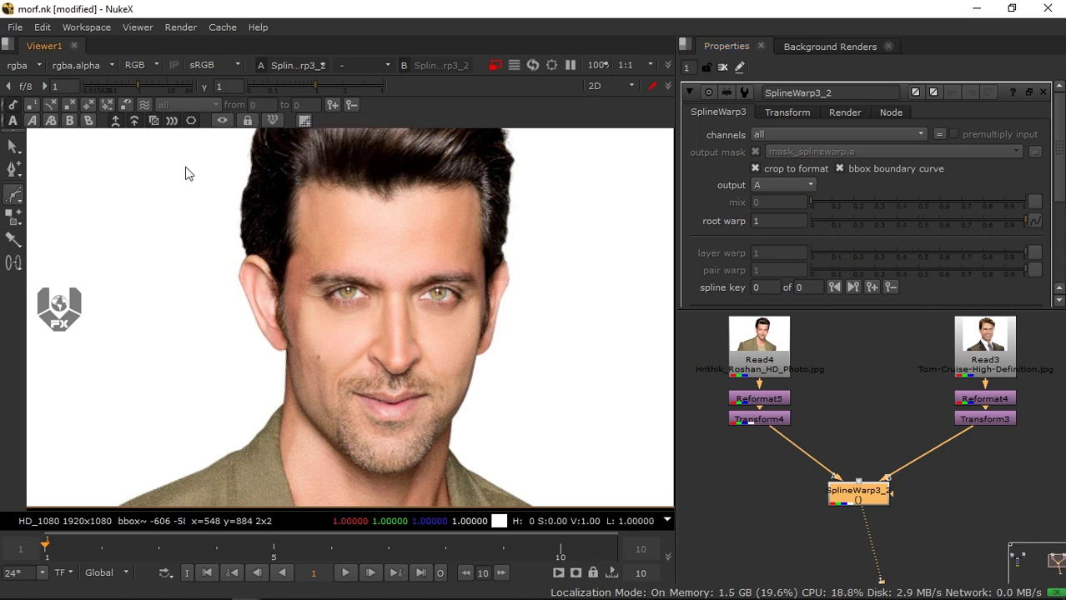
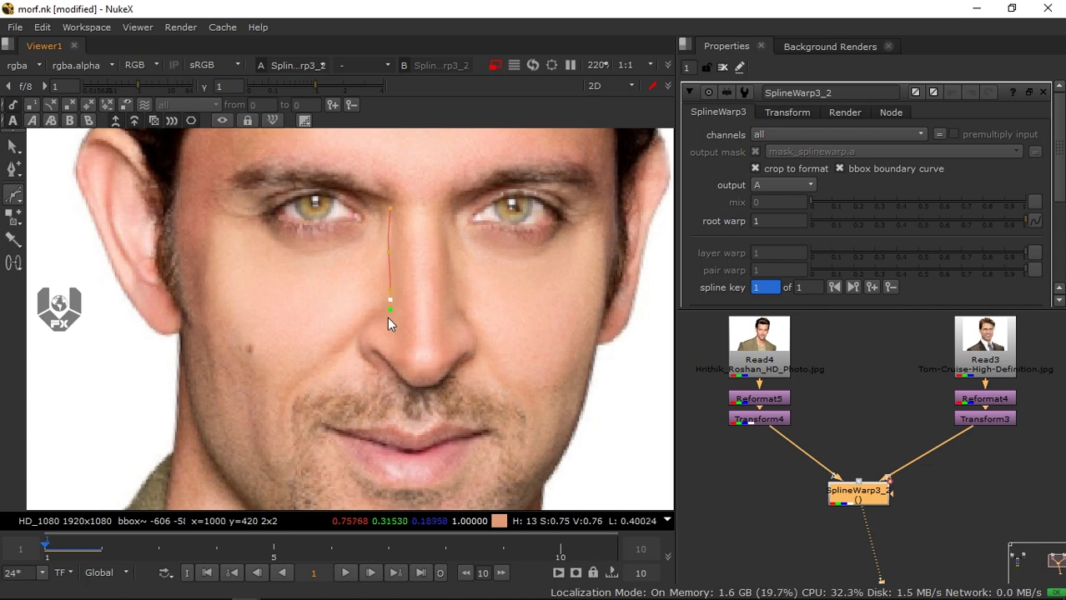
Trace a closed spline around the nose, from one side of the bridge around both nostrils and back up the other side
{"action": "left_click", "coordinate": [386, 318]}
{"action": "left_click", "coordinate": [360, 333]}
{"action": "left_click", "coordinate": [357, 352]}
{"action": "left_click", "coordinate": [374, 367]}
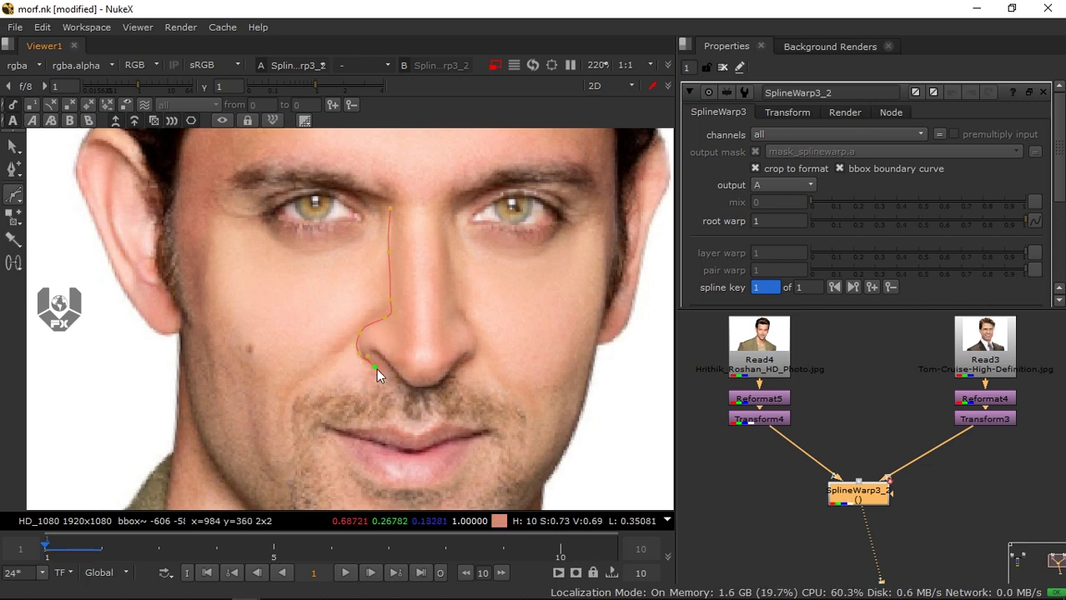
{"action": "left_click", "coordinate": [383, 375]}
{"action": "left_click", "coordinate": [421, 392]}
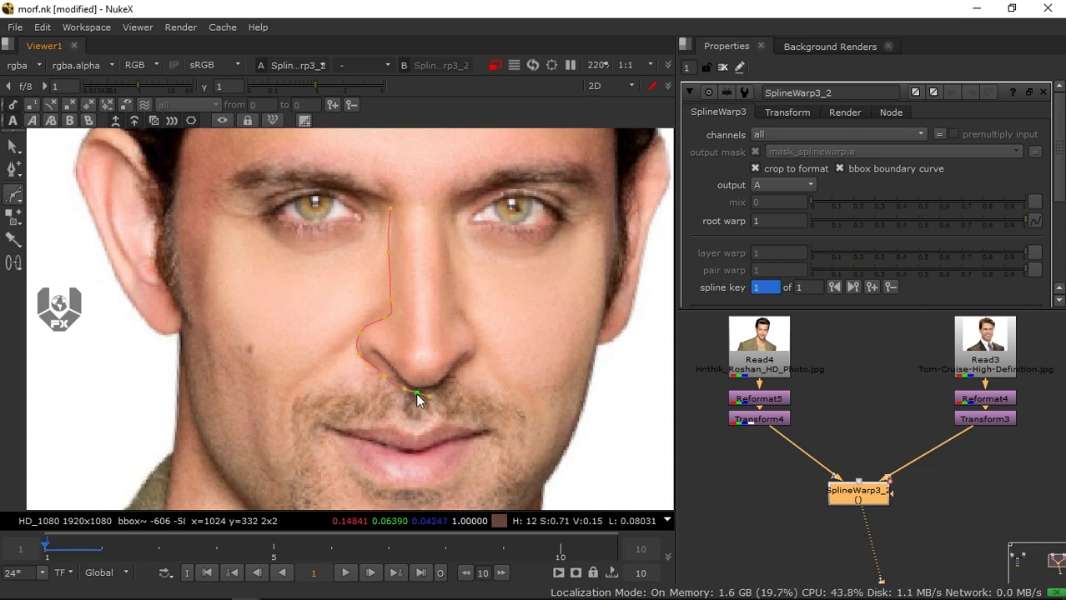
{"action": "left_click", "coordinate": [471, 356]}
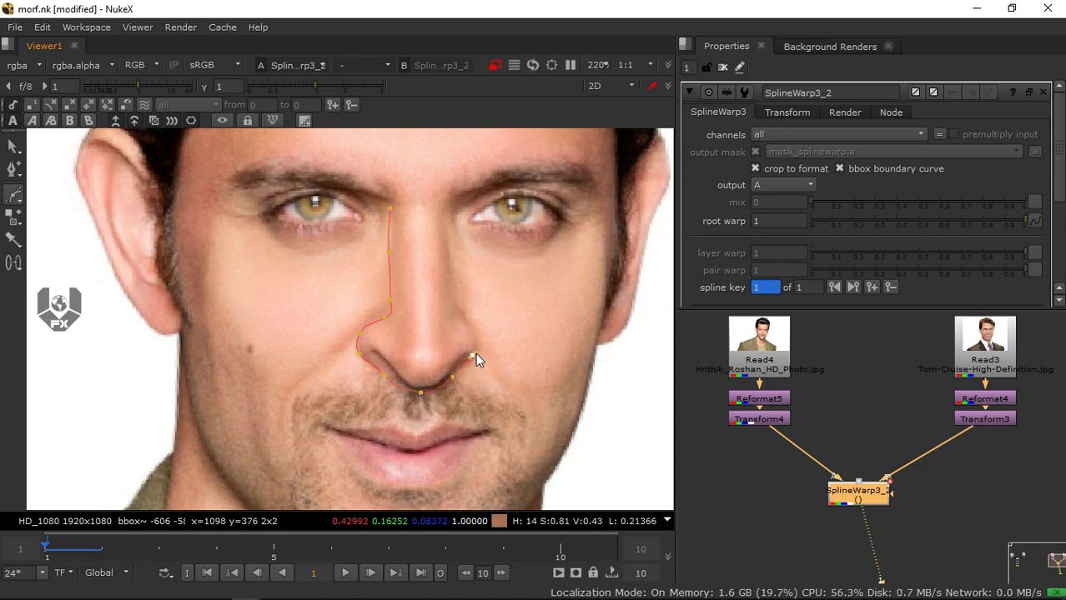
{"action": "left_click_drag", "start_coordinate": [472, 355], "coordinate": [480, 352]}
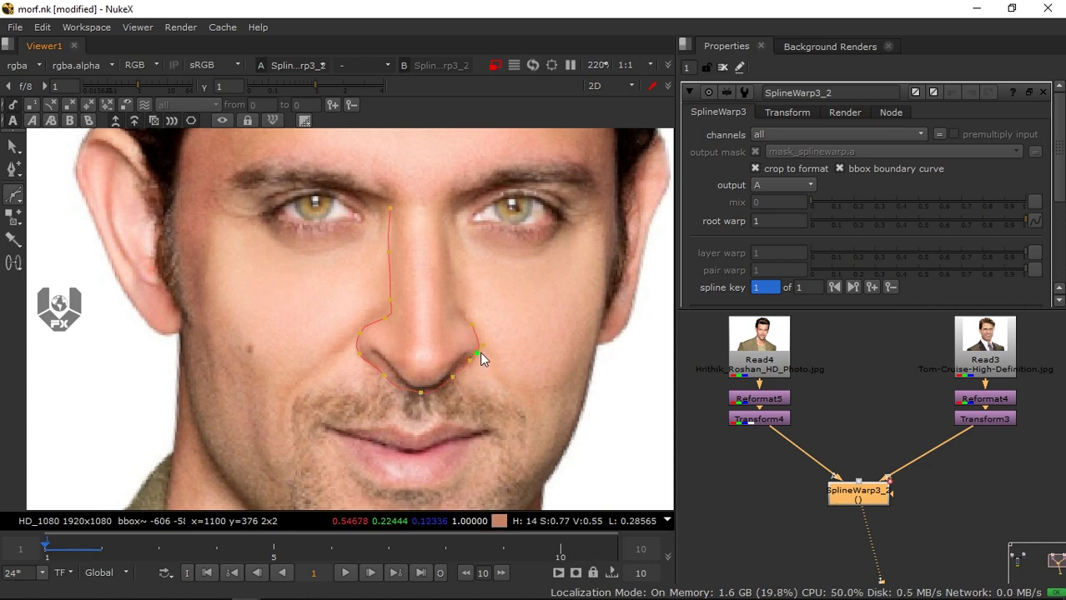
{"action": "left_click", "coordinate": [471, 323]}
{"action": "left_click", "coordinate": [444, 218]}
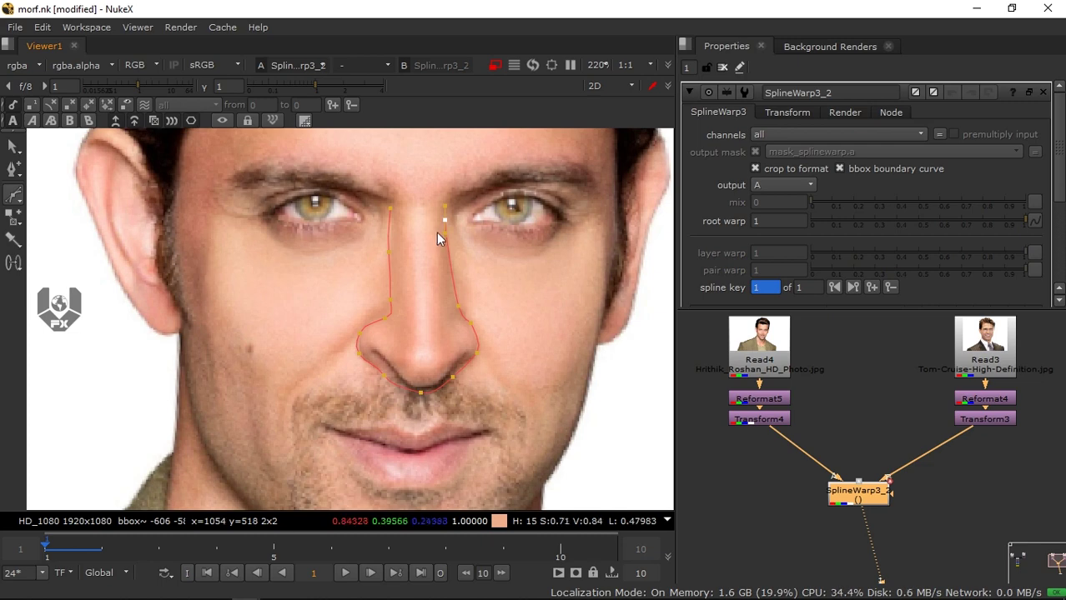
{"action": "left_click", "coordinate": [445, 206]}
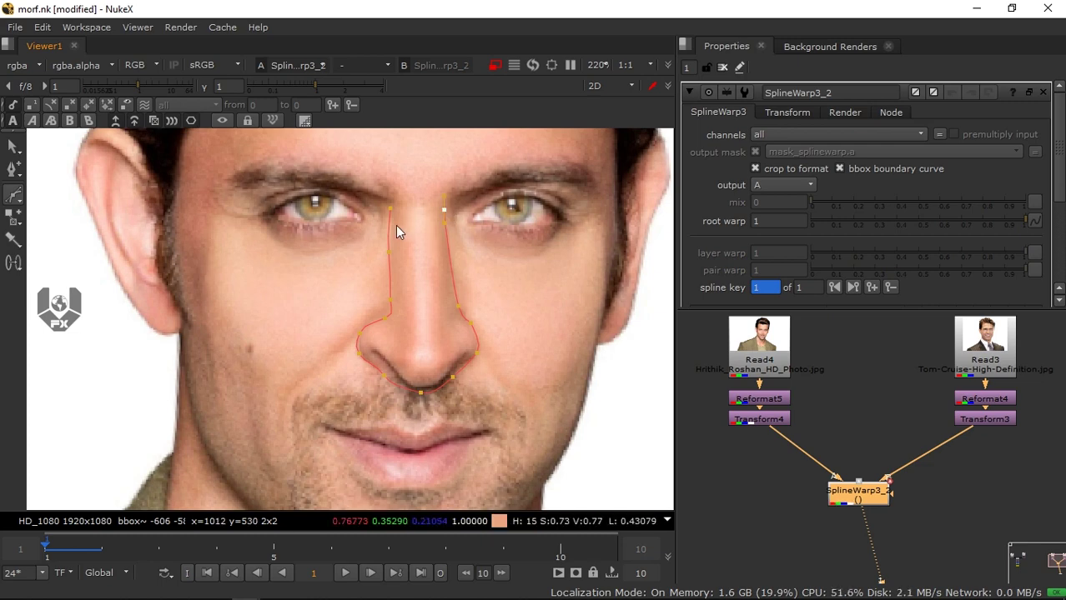
{"action": "left_click", "coordinate": [390, 208]}
{"action": "key", "text": "q"}
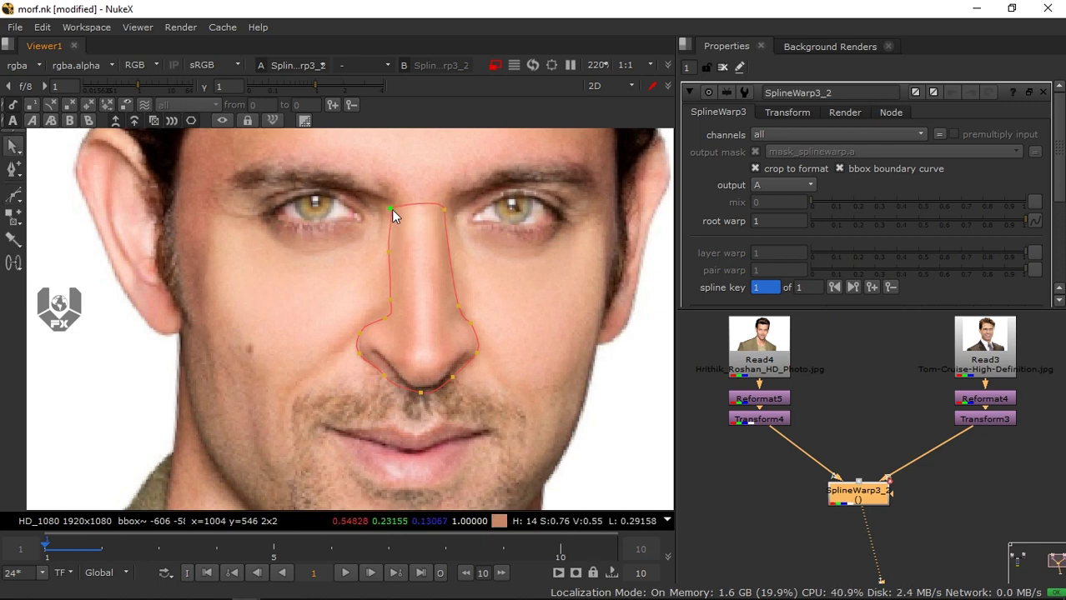
Raise the nose spline's two upper points to brow level and select all points of the spline
{"action": "left_click_drag", "start_coordinate": [384, 211], "coordinate": [389, 200]}
{"action": "left_click_drag", "start_coordinate": [393, 203], "coordinate": [446, 197]}
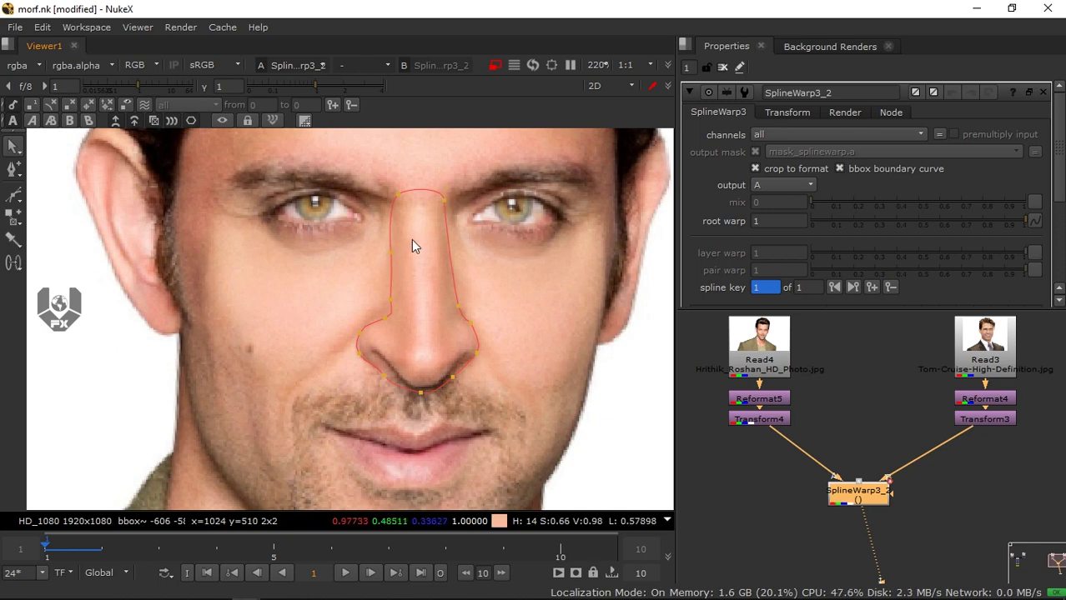
{"action": "middle_click_drag", "start_coordinate": [411, 239], "coordinate": [411, 216]}
{"action": "scroll", "coordinate": [411, 216], "scroll_direction": "down", "scroll_amount": 2}
{"action": "left_click_drag", "start_coordinate": [473, 163], "coordinate": [330, 432]}
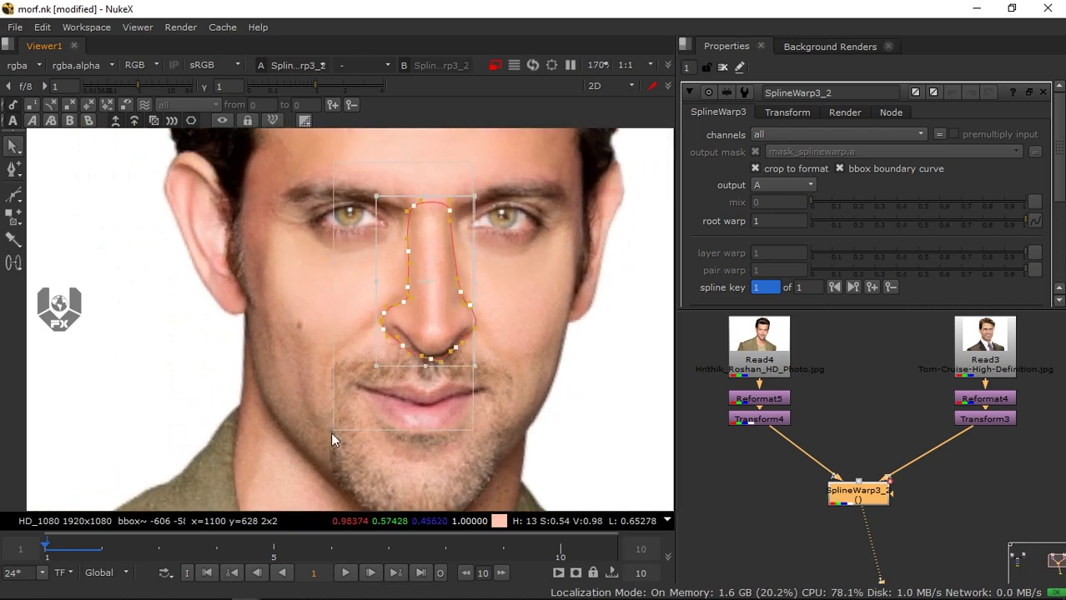
Duplicate the nose spline in B and join it to the original
{"action": "left_click_drag", "start_coordinate": [1055, 138], "coordinate": [1025, 196]}
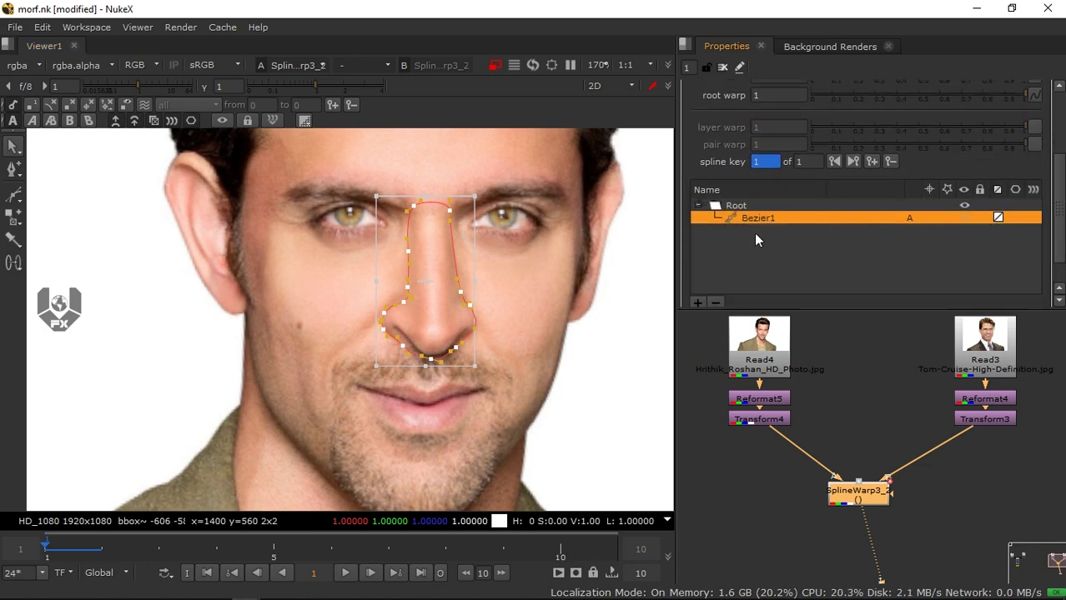
{"action": "scroll", "coordinate": [1055, 216], "scroll_direction": "up", "scroll_amount": 3}
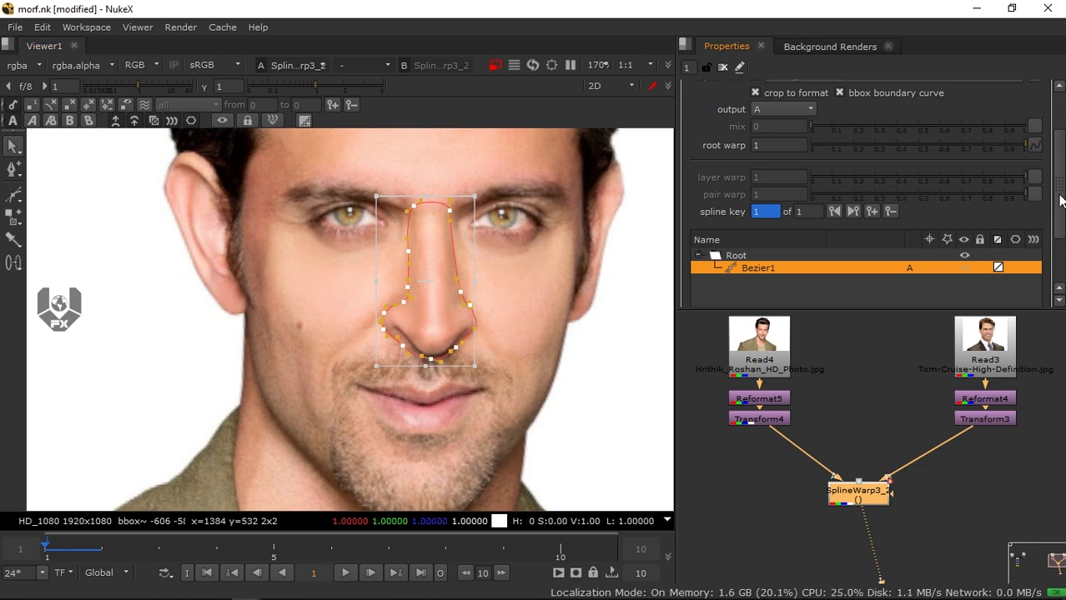
{"action": "left_click_drag", "start_coordinate": [1059, 200], "coordinate": [1057, 198]}
{"action": "scroll", "coordinate": [1055, 204], "scroll_direction": "down", "scroll_amount": 1}
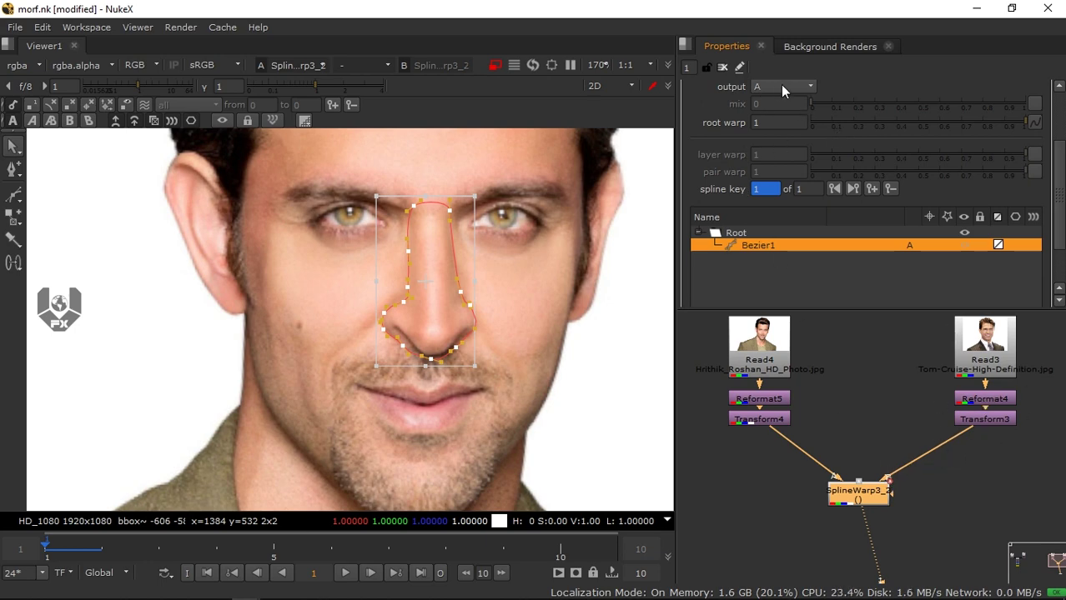
{"action": "right_click", "coordinate": [753, 247]}
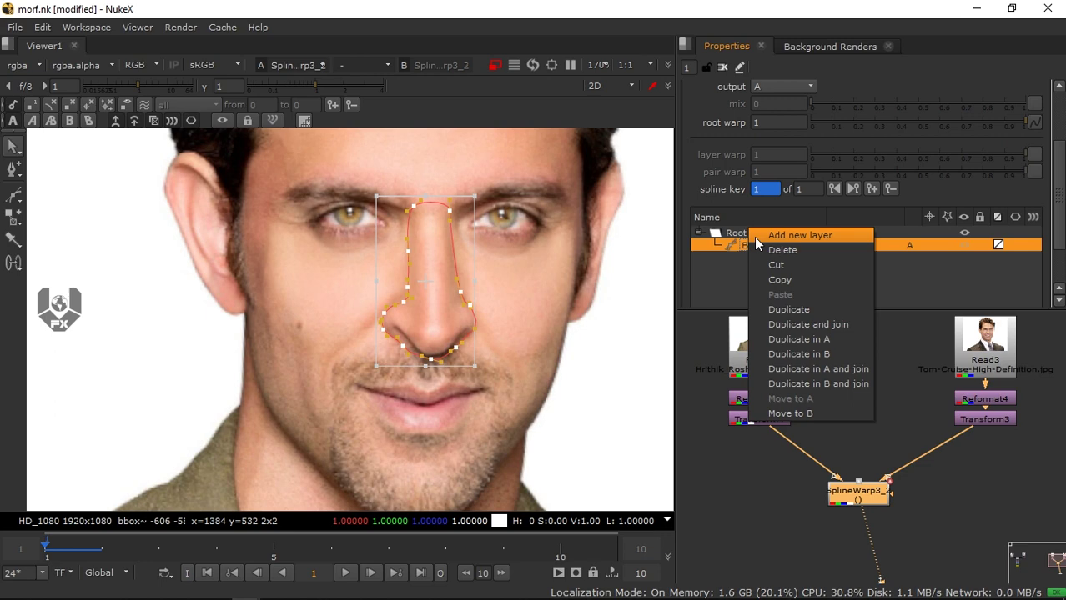
{"action": "left_click", "coordinate": [812, 382]}
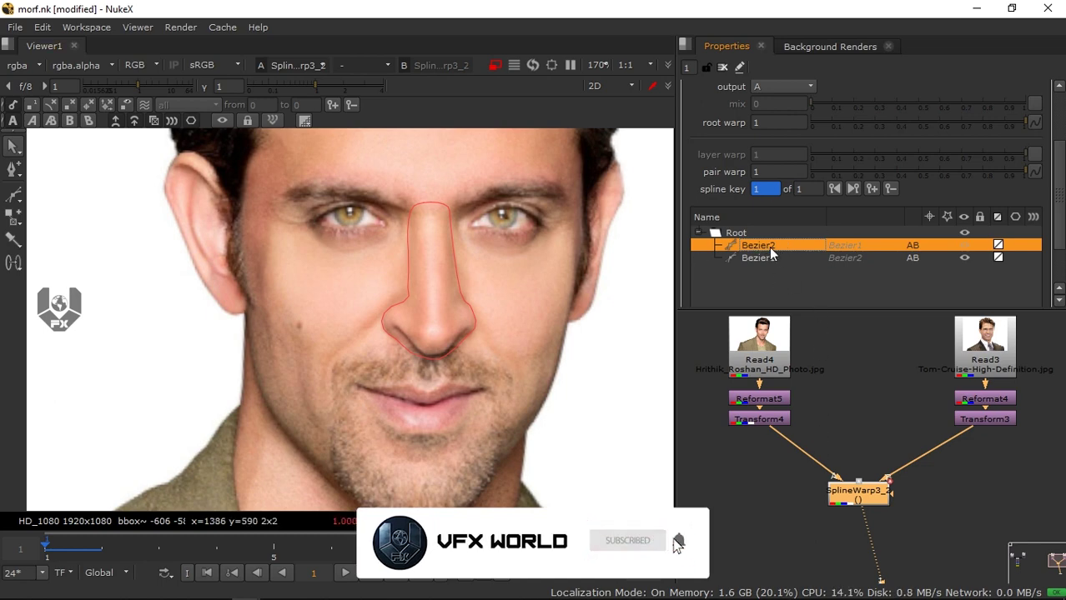
Set the SplineWarp output to B and shift the whole duplicated spline onto the second portrait's nose
{"action": "scroll", "coordinate": [1028, 166], "scroll_direction": "up", "scroll_amount": 2}
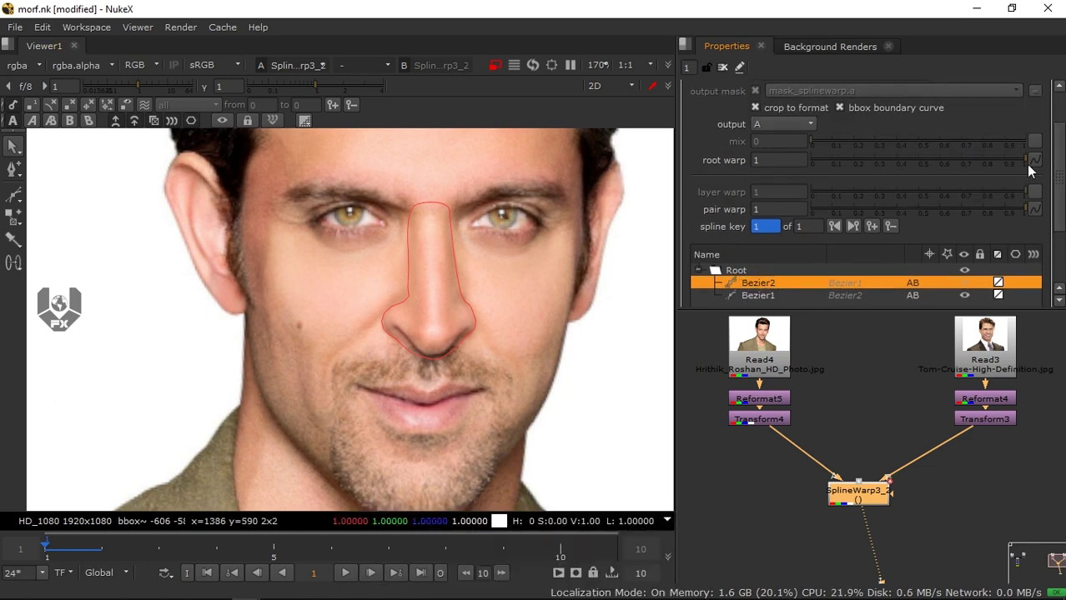
{"action": "left_click", "coordinate": [791, 128]}
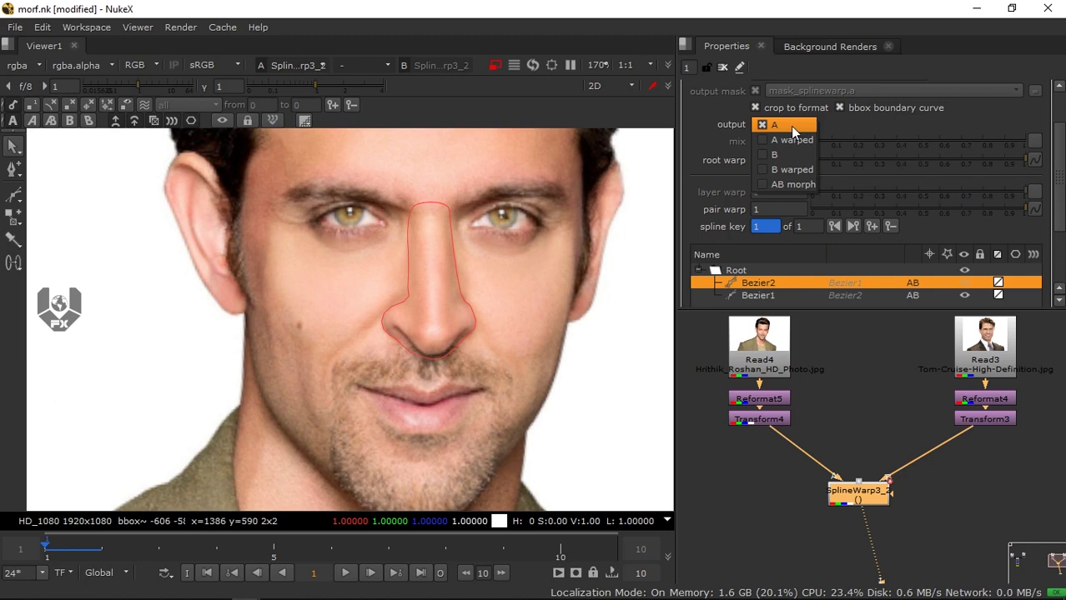
{"action": "left_click", "coordinate": [780, 156]}
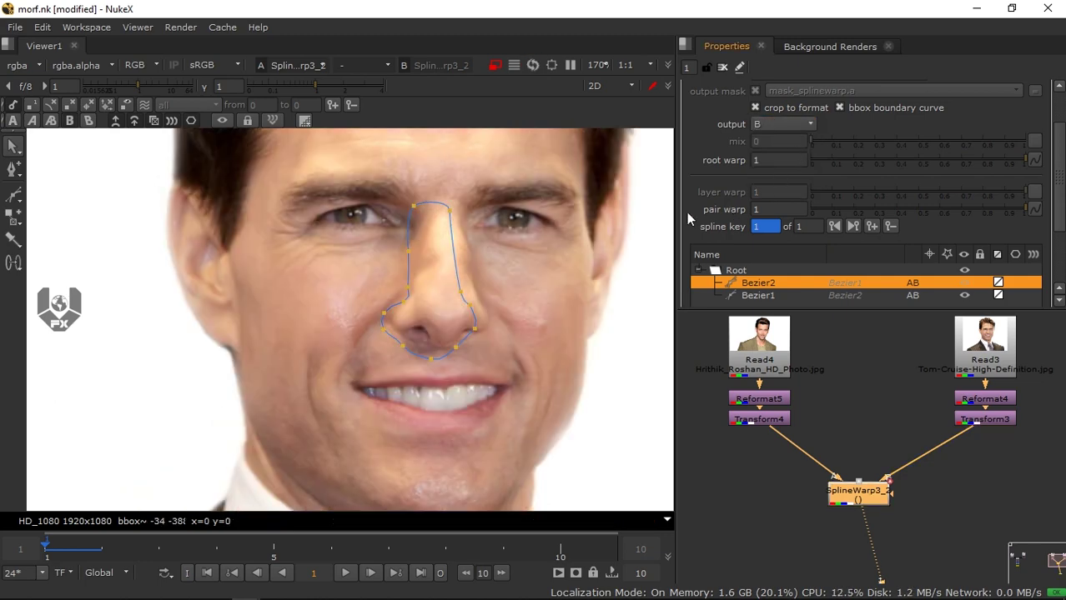
{"action": "scroll", "coordinate": [484, 247], "scroll_direction": "up", "scroll_amount": 2}
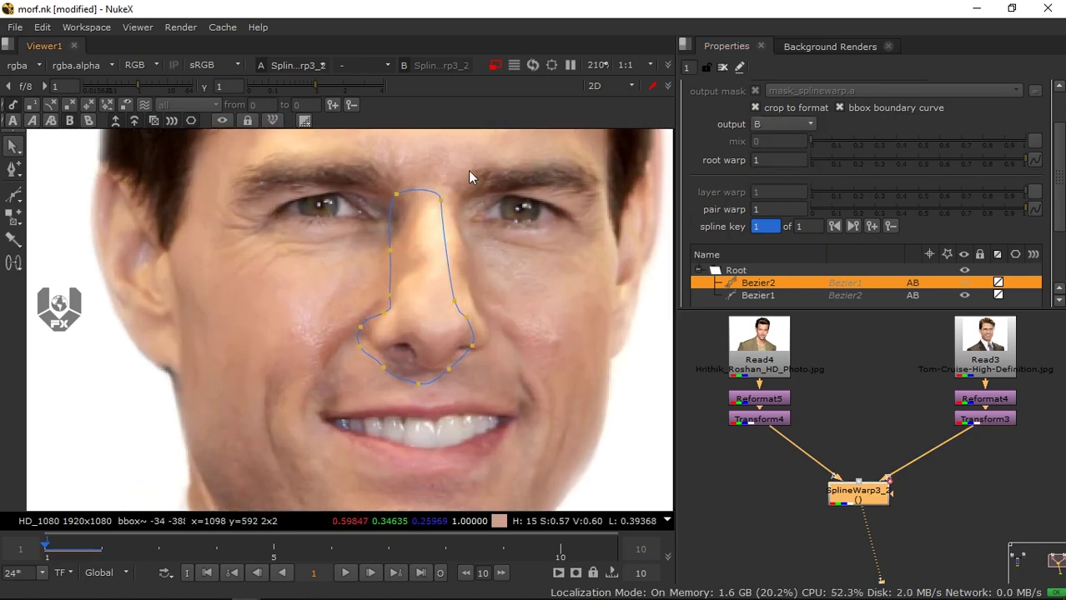
{"action": "left_click_drag", "start_coordinate": [467, 170], "coordinate": [347, 395]}
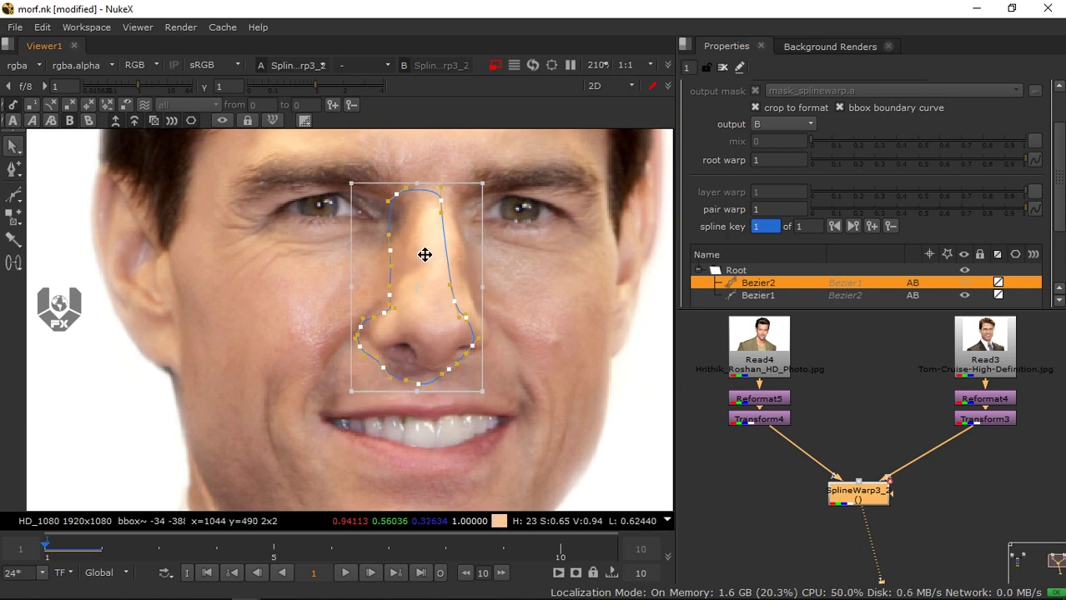
{"action": "mouse_move", "coordinate": [424, 254]}
{"action": "left_mouse_down"}
{"action": "mouse_move", "coordinate": [468, 233]}
{"action": "mouse_move", "coordinate": [499, 238]}
{"action": "mouse_move", "coordinate": [509, 312]}
{"action": "mouse_move", "coordinate": [412, 319]}
{"action": "mouse_move", "coordinate": [279, 267]}
{"action": "mouse_move", "coordinate": [553, 268]}
{"action": "mouse_move", "coordinate": [552, 171]}
{"action": "mouse_move", "coordinate": [447, 257]}
{"action": "mouse_move", "coordinate": [392, 279]}
{"action": "mouse_move", "coordinate": [518, 207]}
{"action": "mouse_move", "coordinate": [435, 252]}
{"action": "left_mouse_up"}
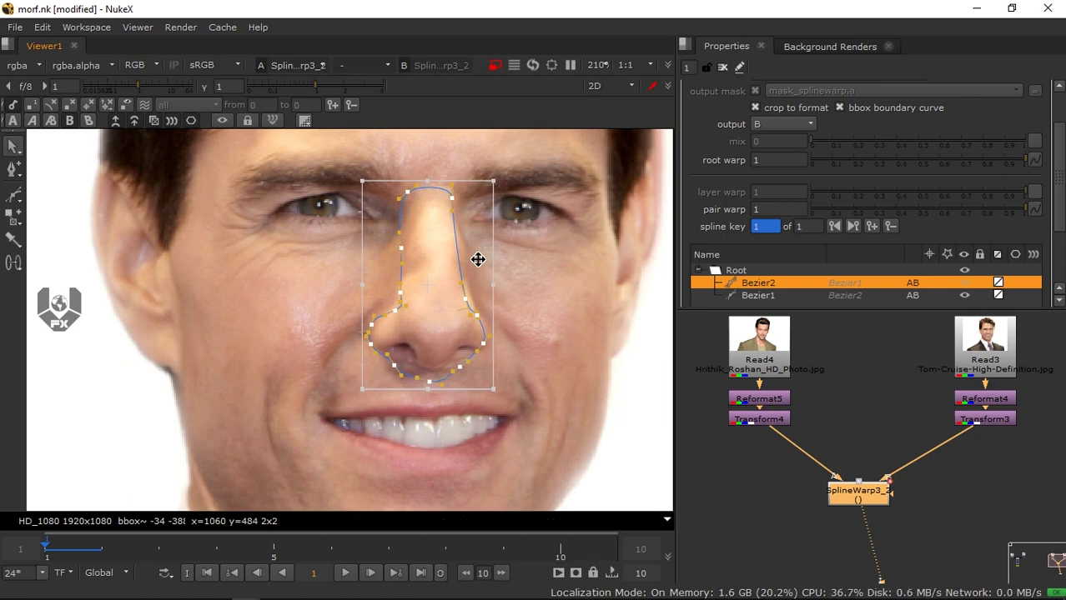
Reshape the B spline by fitting its points to the second portrait's nostrils, nose base, bridge and brow-level top
{"action": "left_click", "coordinate": [522, 286]}
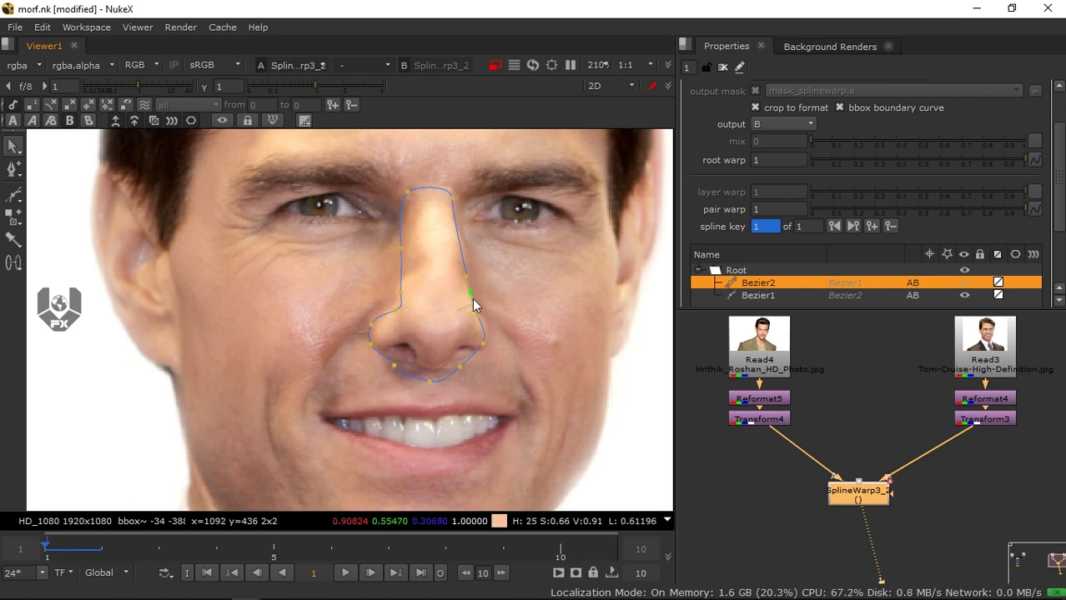
{"action": "left_click_drag", "start_coordinate": [484, 343], "coordinate": [492, 342]}
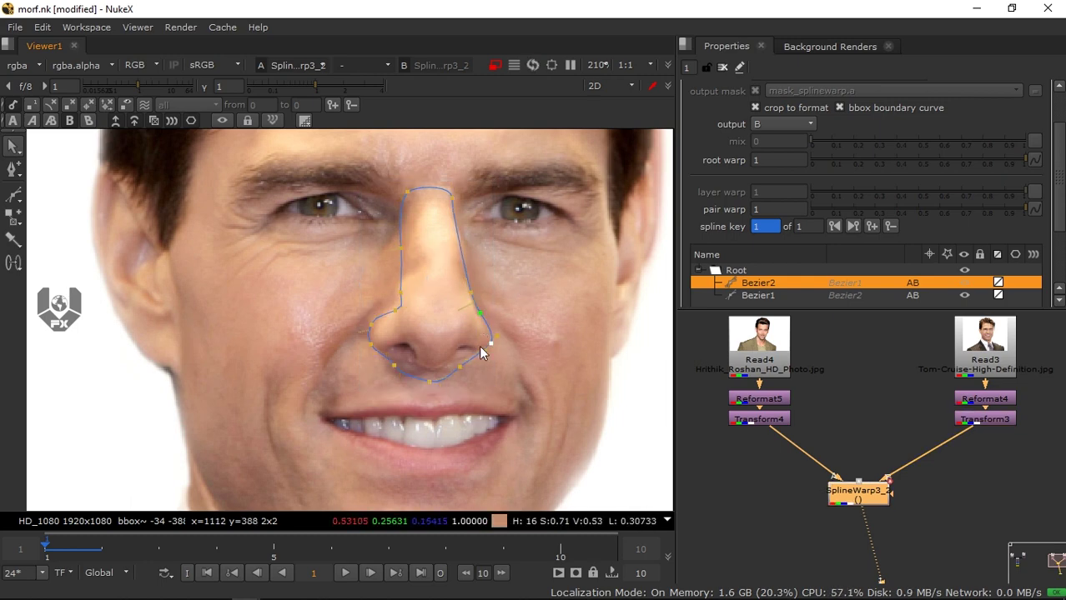
{"action": "left_click_drag", "start_coordinate": [430, 380], "coordinate": [433, 374]}
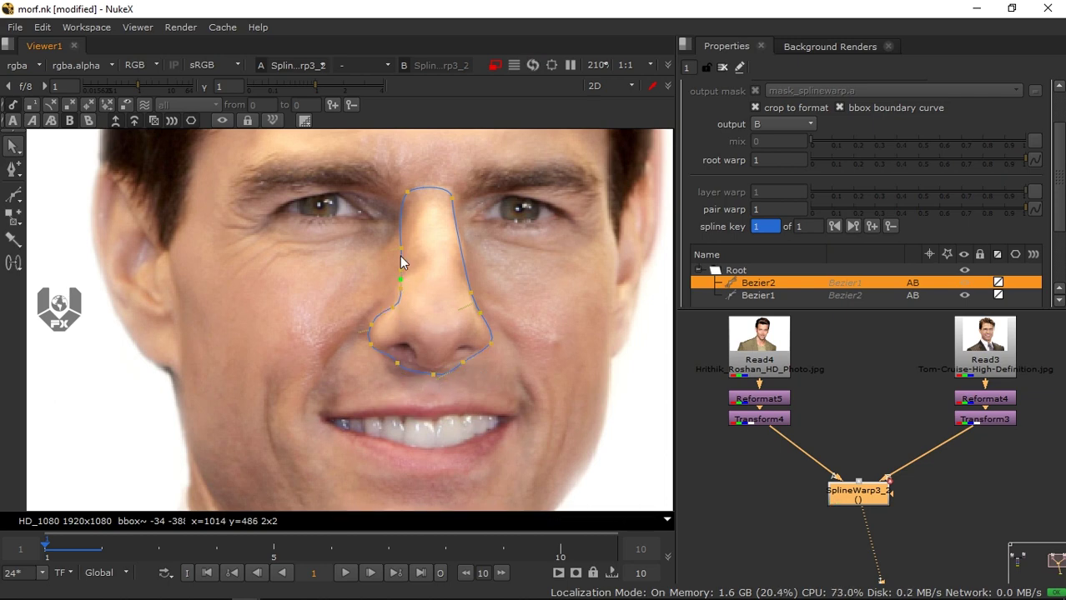
{"action": "left_click_drag", "start_coordinate": [401, 248], "coordinate": [403, 242]}
{"action": "left_click_drag", "start_coordinate": [407, 191], "coordinate": [452, 189]}
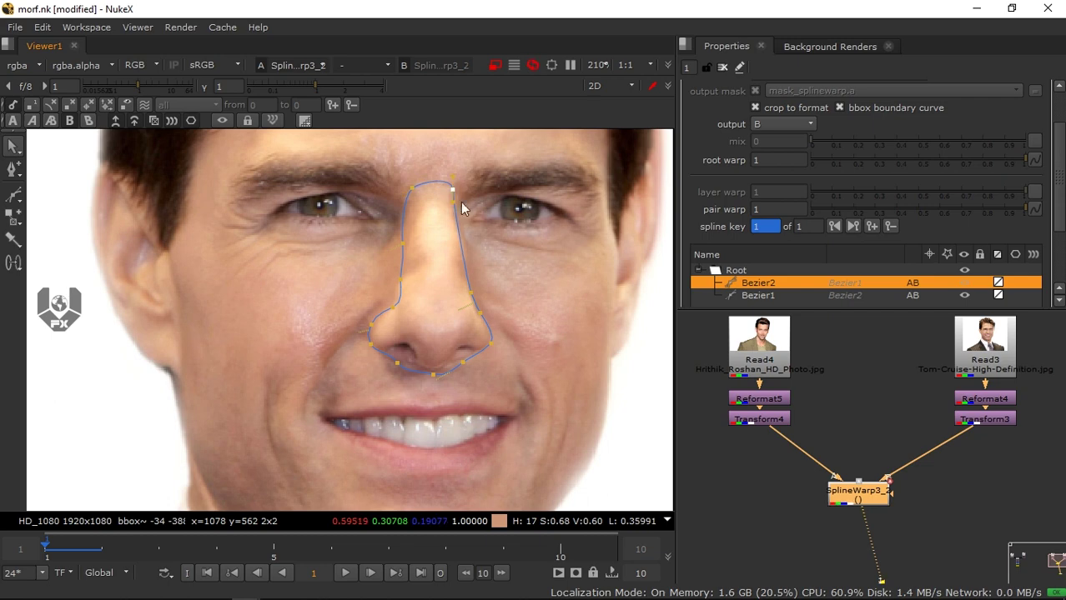
Set the SplineWarp node's output to AB morph
{"action": "scroll", "coordinate": [467, 242], "scroll_direction": "down", "scroll_amount": 2}
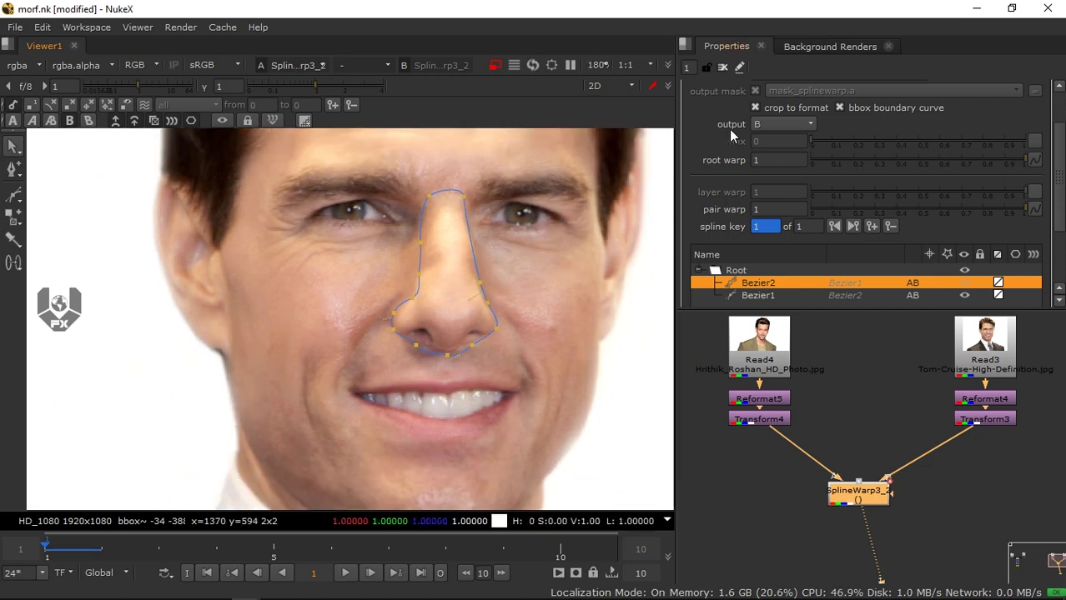
{"action": "left_click", "coordinate": [779, 124]}
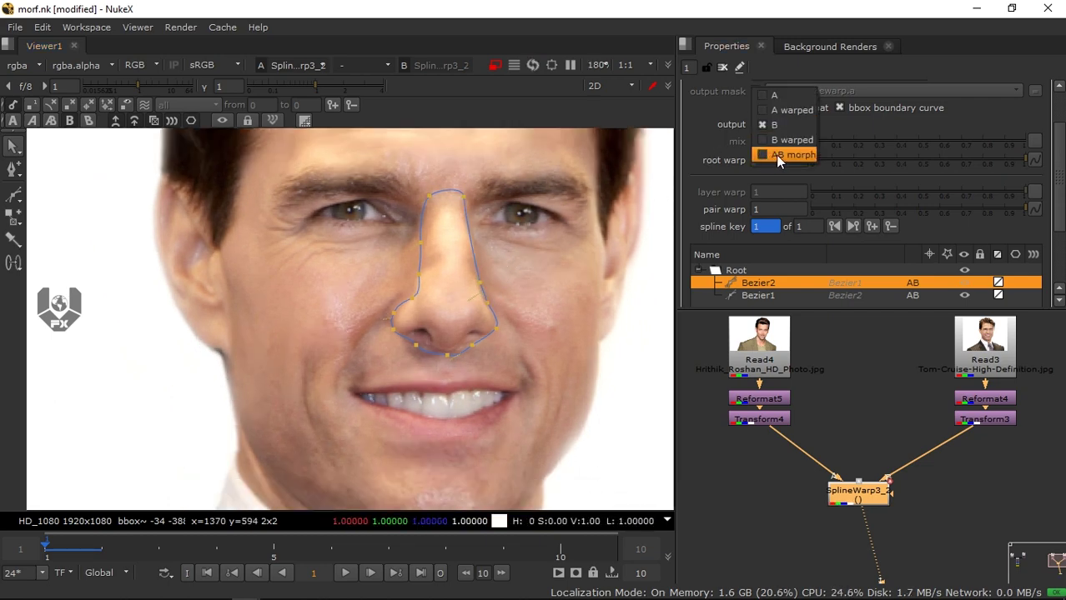
{"action": "left_click", "coordinate": [780, 155]}
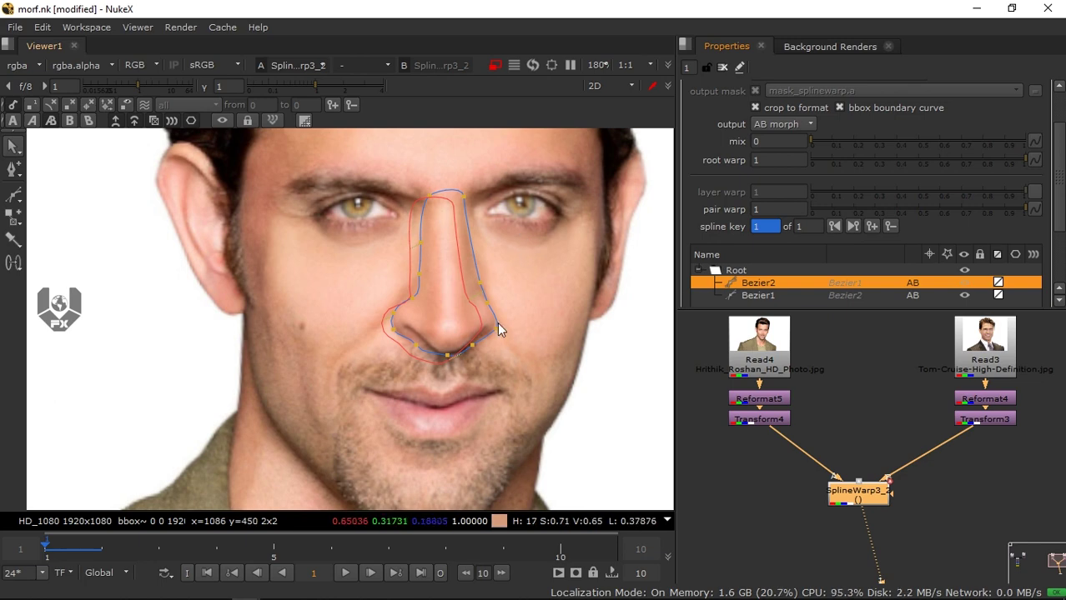
{"action": "mouse_move", "coordinate": [486, 284]}
{"action": "middle_mouse_down"}
{"action": "mouse_move", "coordinate": [454, 324]}
{"action": "mouse_move", "coordinate": [490, 285]}
{"action": "middle_mouse_up"}
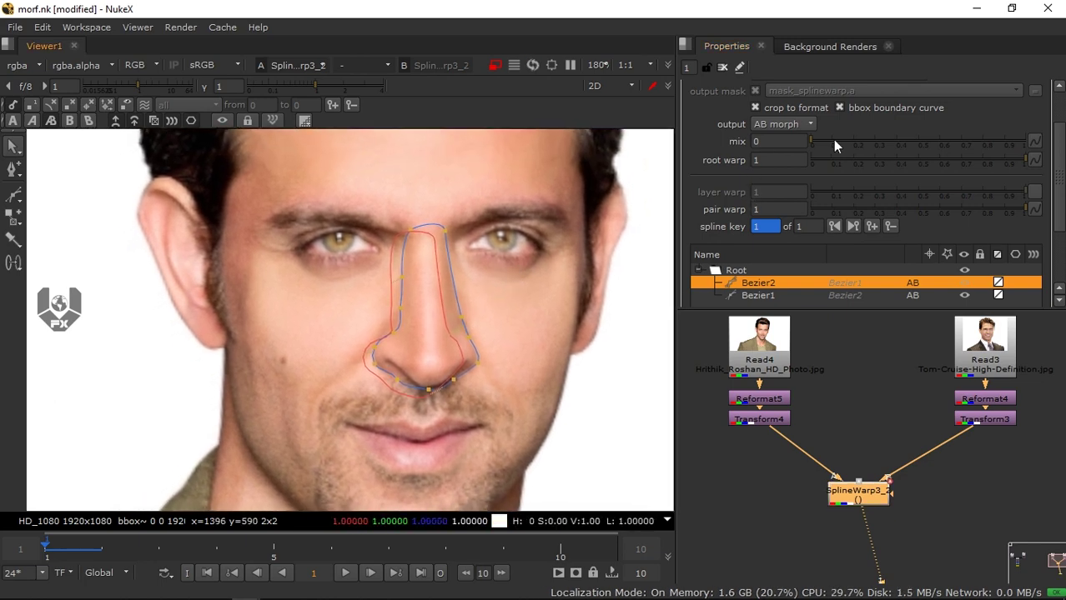
Set root warp to 0 and key both root warp and mix at 0 on frame 1
{"action": "left_click_drag", "start_coordinate": [833, 160], "coordinate": [774, 176]}
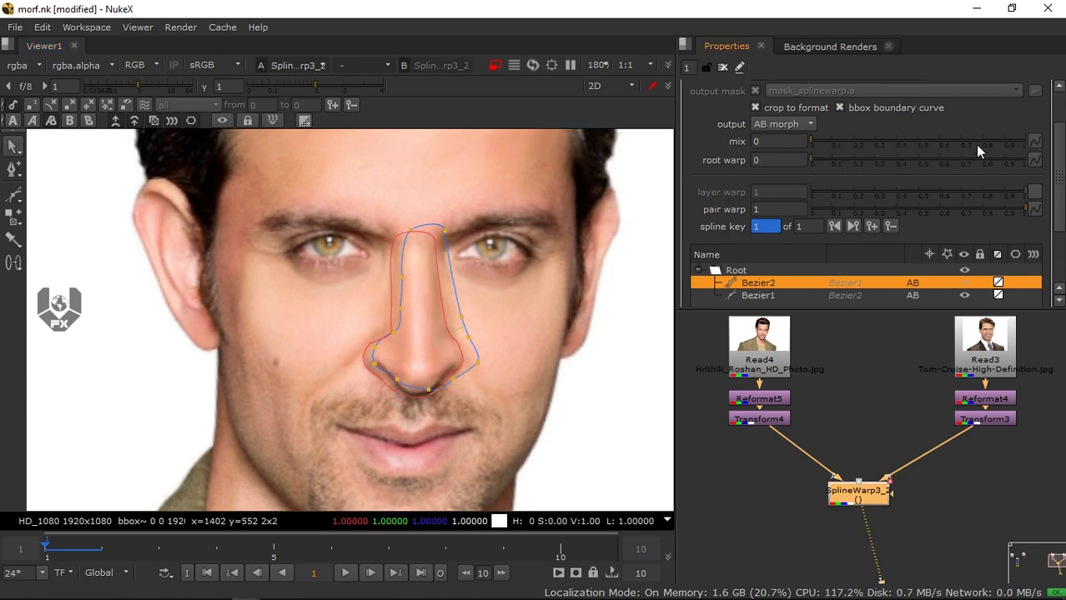
{"action": "left_click", "coordinate": [1034, 160]}
{"action": "left_click", "coordinate": [1026, 165]}
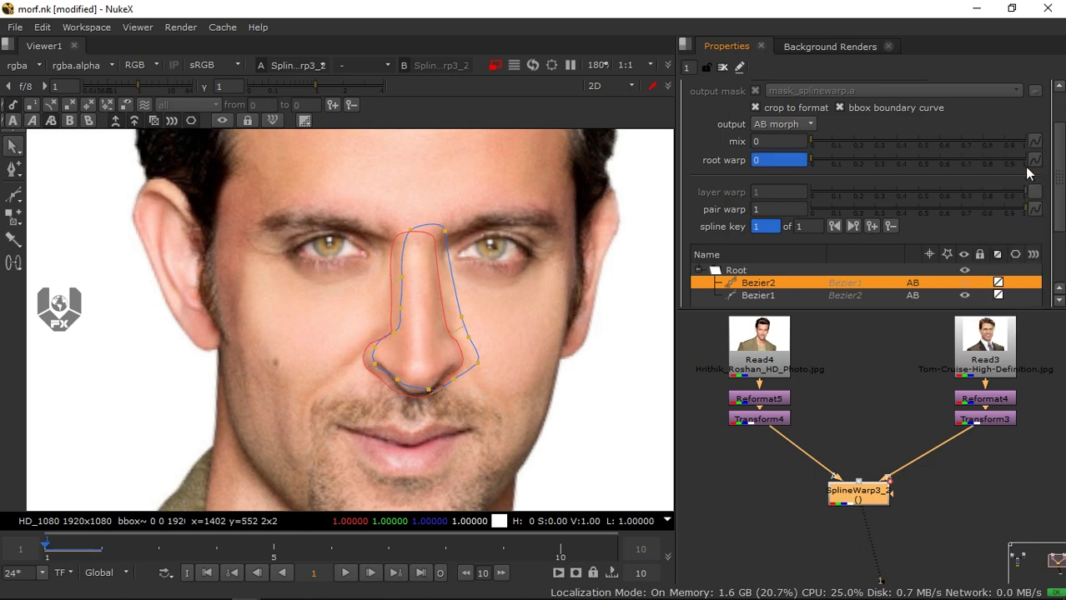
{"action": "left_click", "coordinate": [1032, 140]}
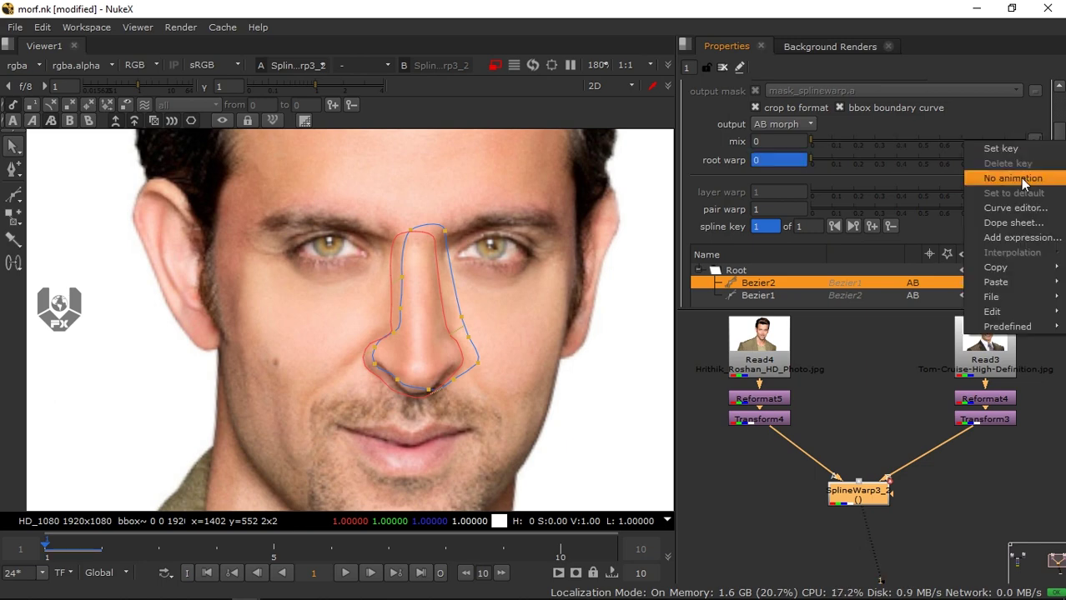
{"action": "left_click", "coordinate": [1001, 148]}
{"action": "scroll", "coordinate": [705, 256], "scroll_direction": "up", "scroll_amount": 2}
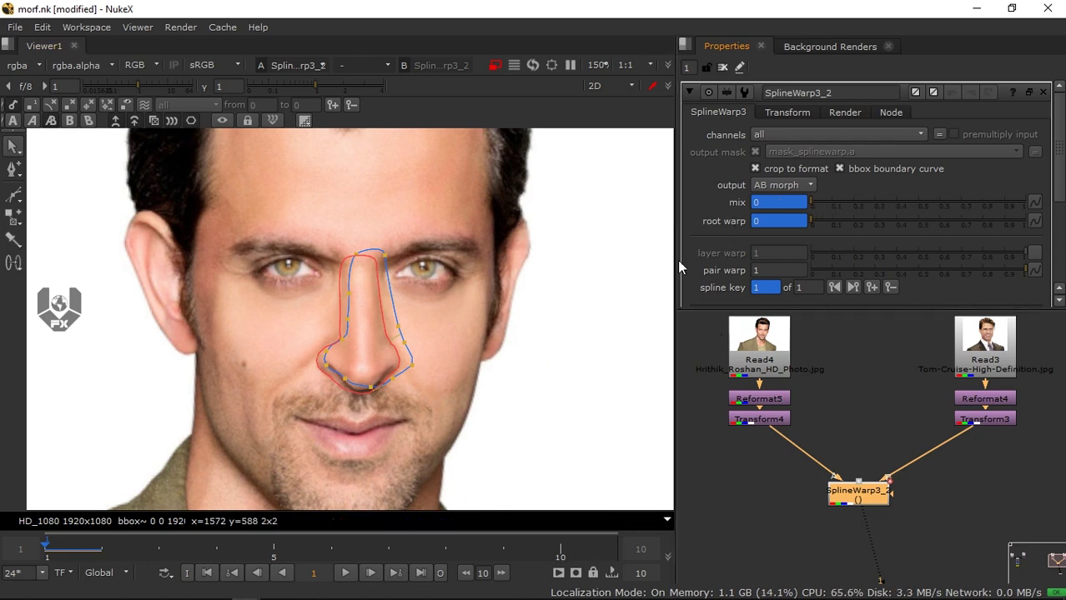
On frame 10, set mix to 0.97 and root warp to 1
{"action": "left_click", "coordinate": [421, 573]}
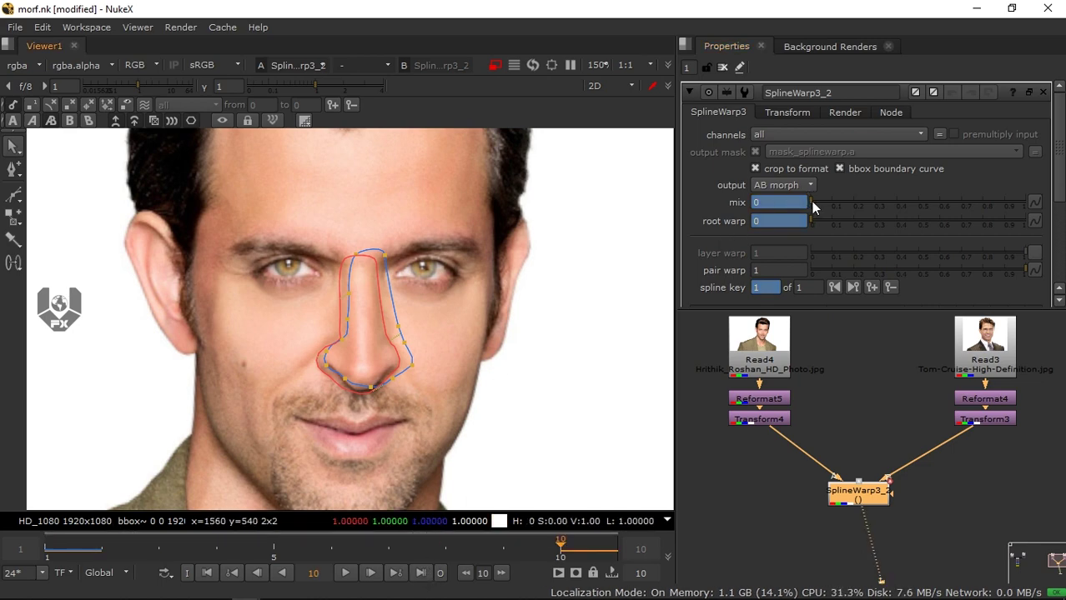
{"action": "left_click_drag", "start_coordinate": [813, 207], "coordinate": [963, 205]}
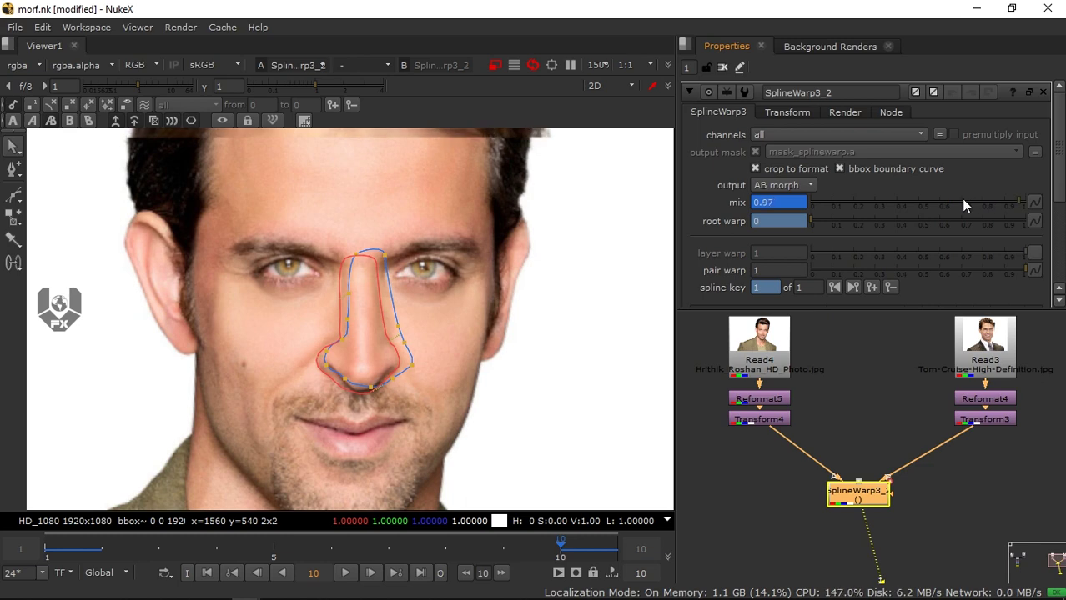
{"action": "left_click_drag", "start_coordinate": [808, 225], "coordinate": [1044, 221]}
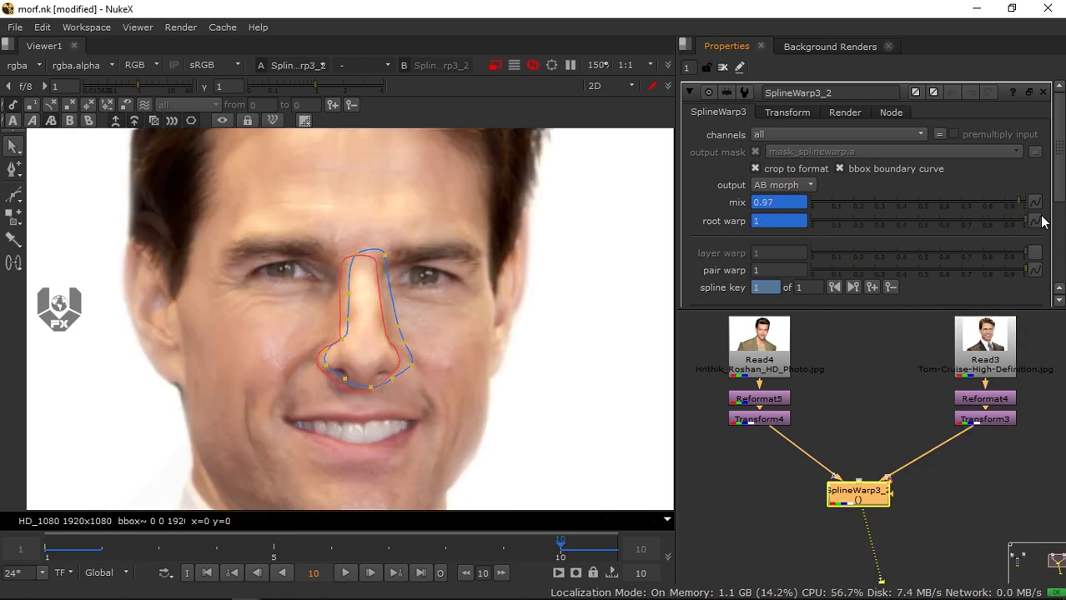
Hide the spline overlay, play and scrub through the morph, and return to frame 1
{"action": "key", "text": "o"}
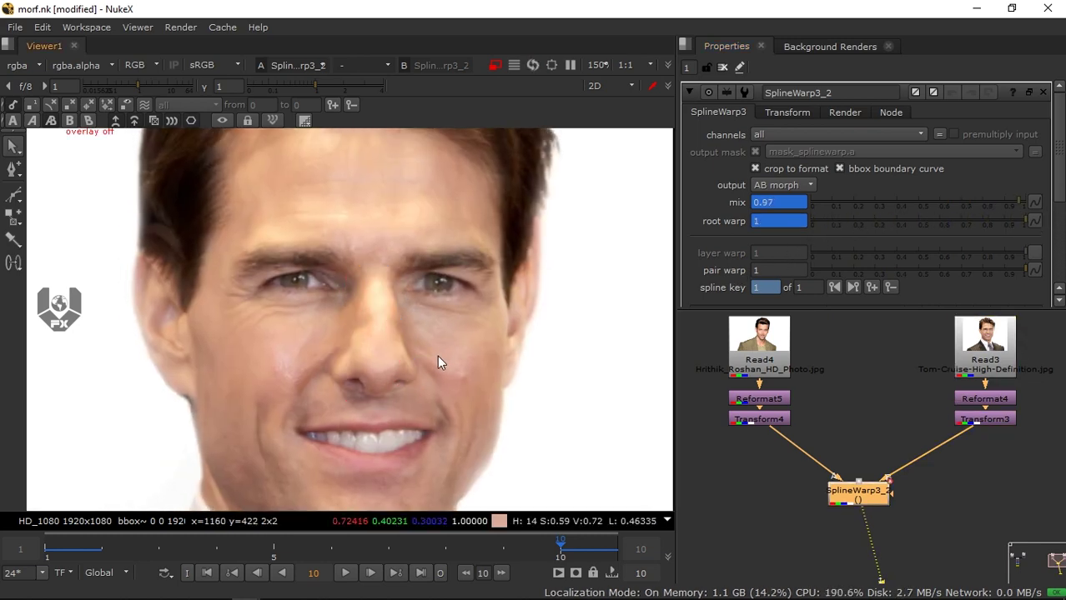
{"action": "left_click", "coordinate": [344, 573]}
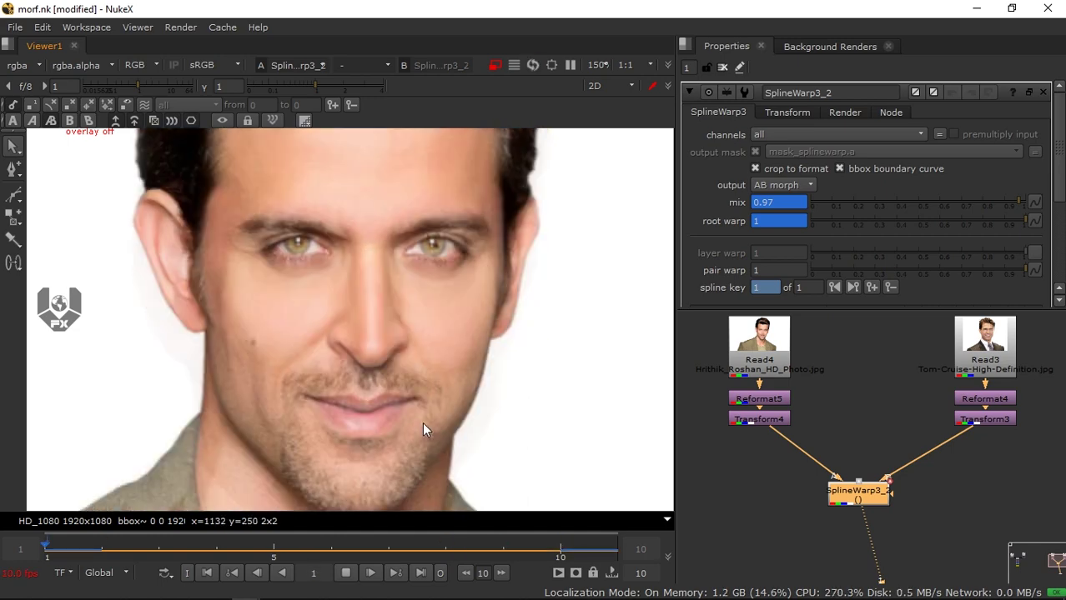
{"action": "left_click", "coordinate": [354, 577]}
{"action": "left_click_drag", "start_coordinate": [367, 549], "coordinate": [214, 544]}
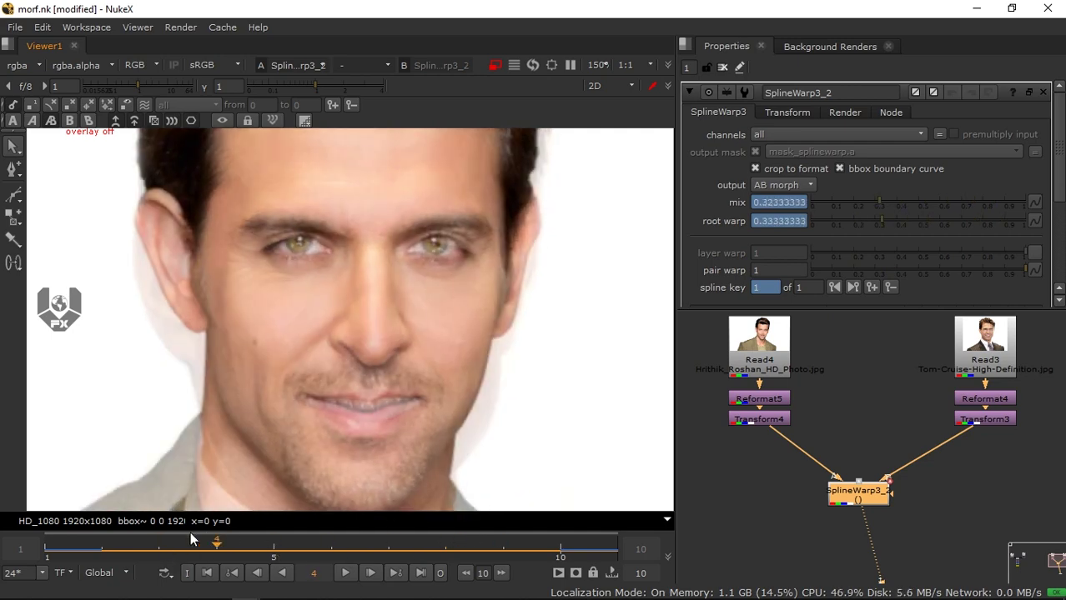
{"action": "left_click", "coordinate": [207, 572]}
Show the spline overlay again and activate the Bezier tool for tracing the mouth
{"action": "middle_click_drag", "start_coordinate": [336, 374], "coordinate": [354, 322]}
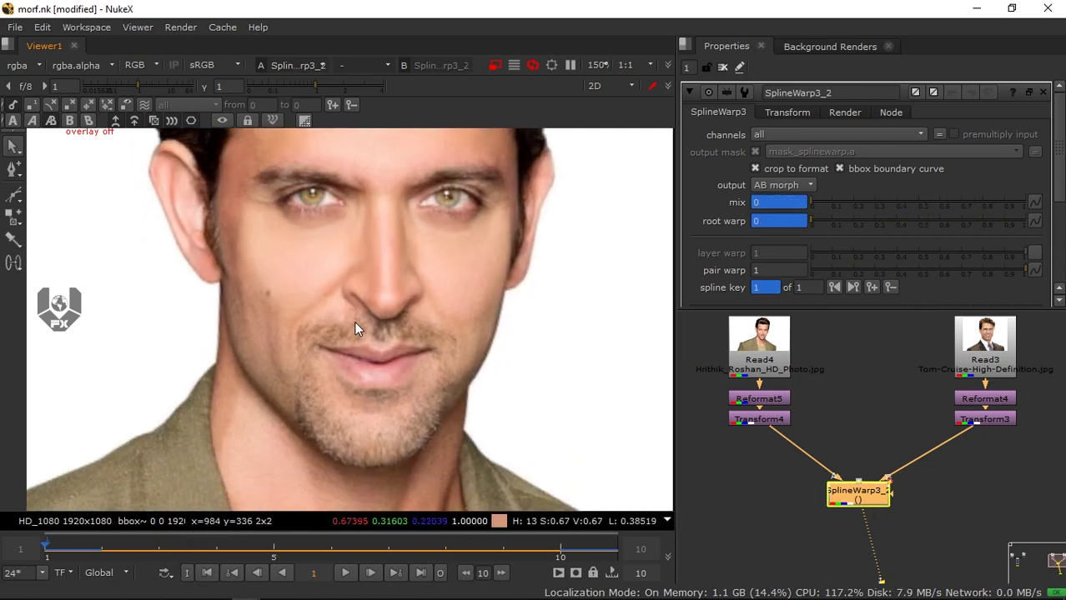
{"action": "scroll", "coordinate": [356, 320], "scroll_direction": "up", "scroll_amount": 1}
{"action": "key", "text": "o"}
{"action": "scroll", "coordinate": [373, 310], "scroll_direction": "up", "scroll_amount": 4}
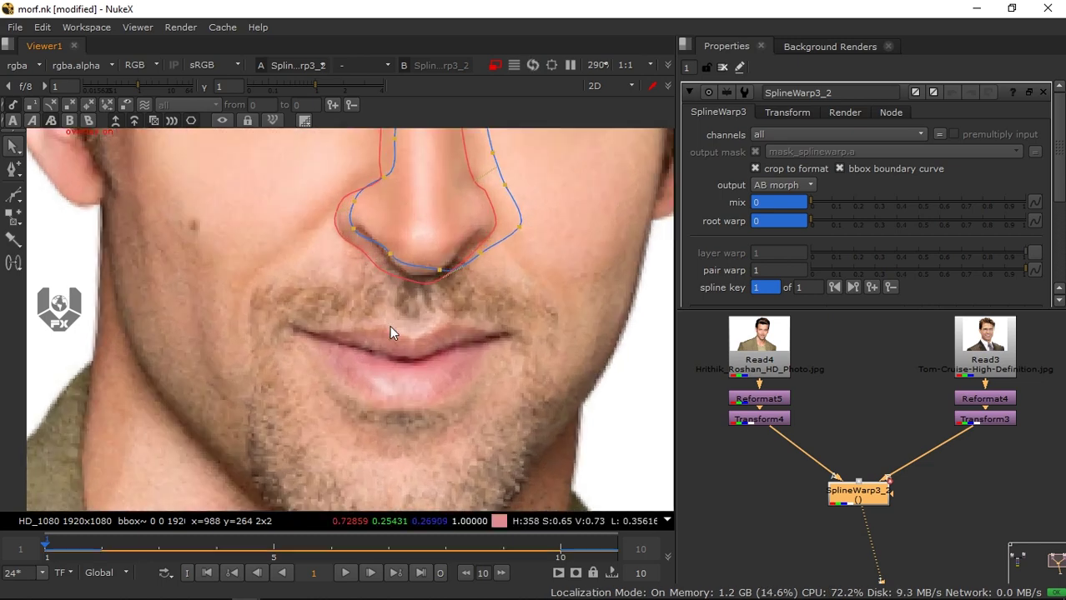
{"action": "middle_click_drag", "start_coordinate": [487, 327], "coordinate": [441, 340]}
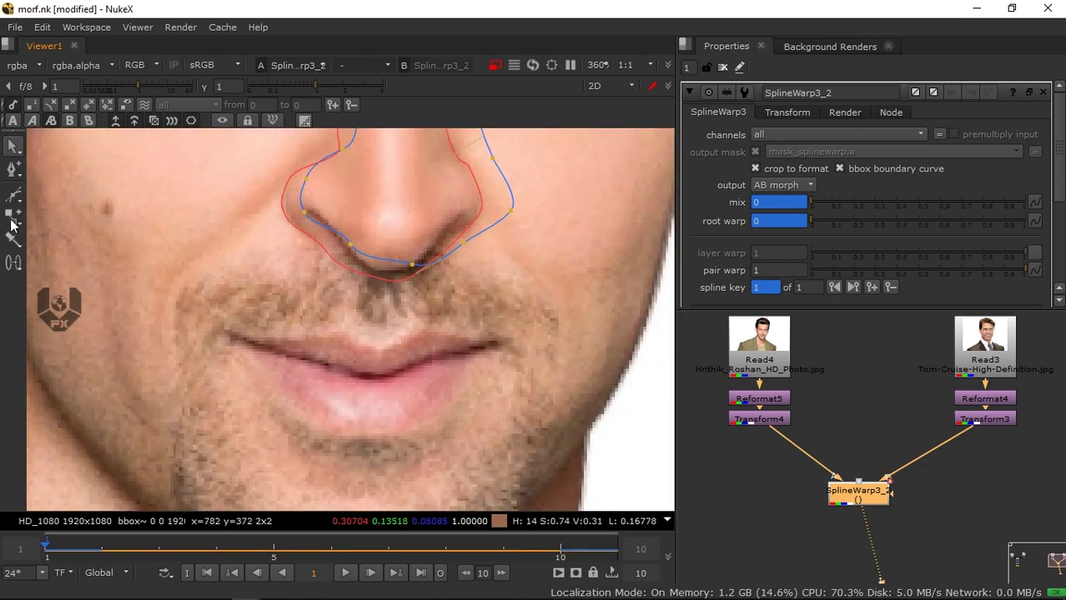
{"action": "key", "text": "o"}
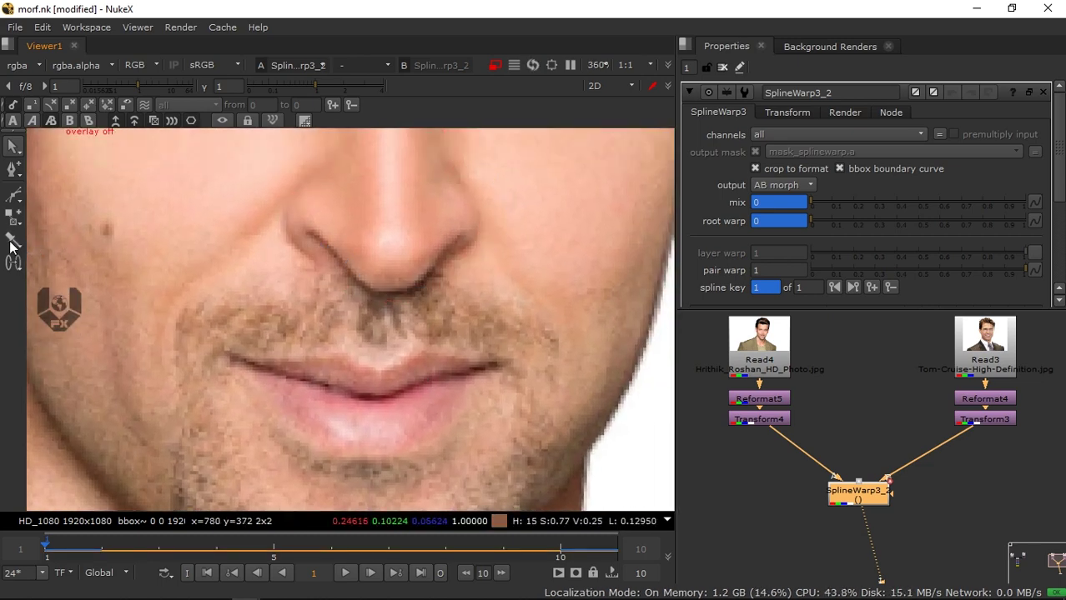
{"action": "left_click", "coordinate": [13, 195]}
{"action": "scroll", "coordinate": [361, 318], "scroll_direction": "up", "scroll_amount": 2}
{"action": "middle_click_drag", "start_coordinate": [358, 315], "coordinate": [364, 250]}
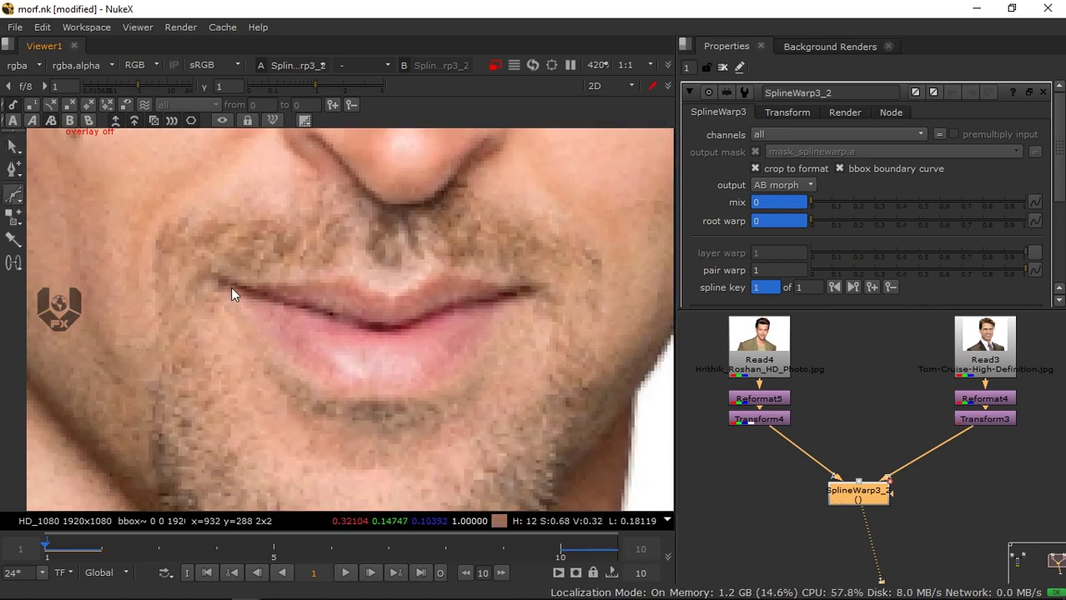
{"action": "middle_click_drag", "start_coordinate": [318, 273], "coordinate": [363, 296]}
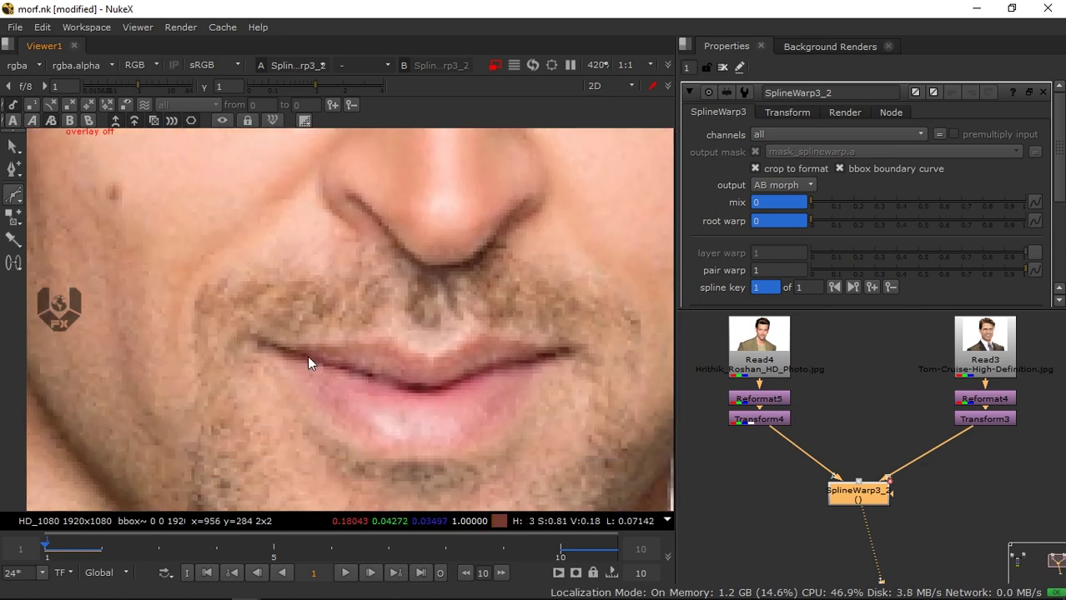
{"action": "key", "text": "o"}
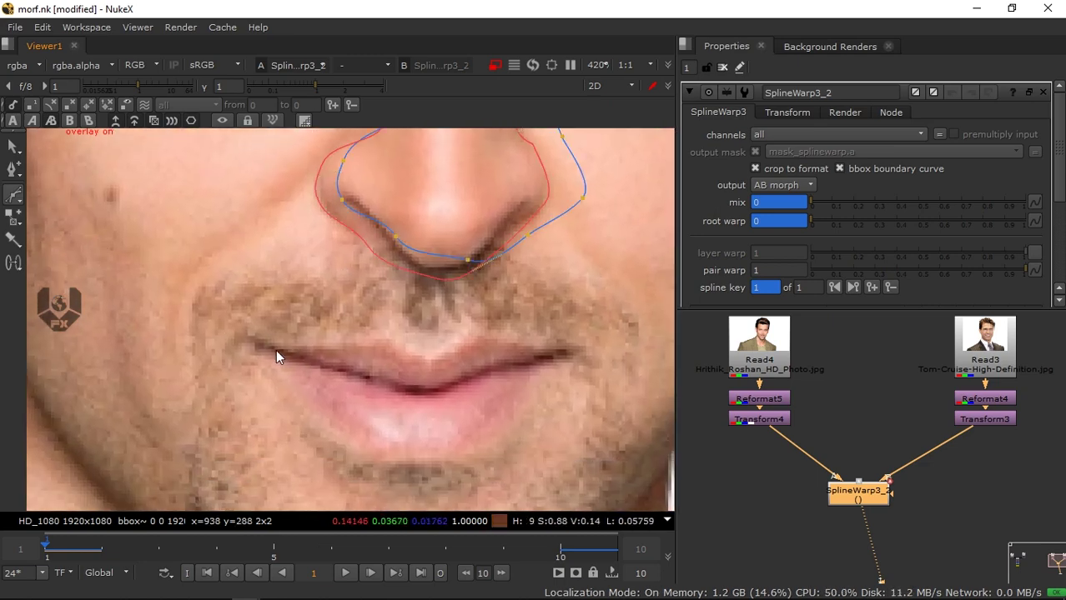
{"action": "left_click", "coordinate": [276, 350]}
{"action": "left_click", "coordinate": [300, 356]}
{"action": "middle_click_drag", "start_coordinate": [301, 356], "coordinate": [322, 293]}
{"action": "key", "text": "ctrl+z"}
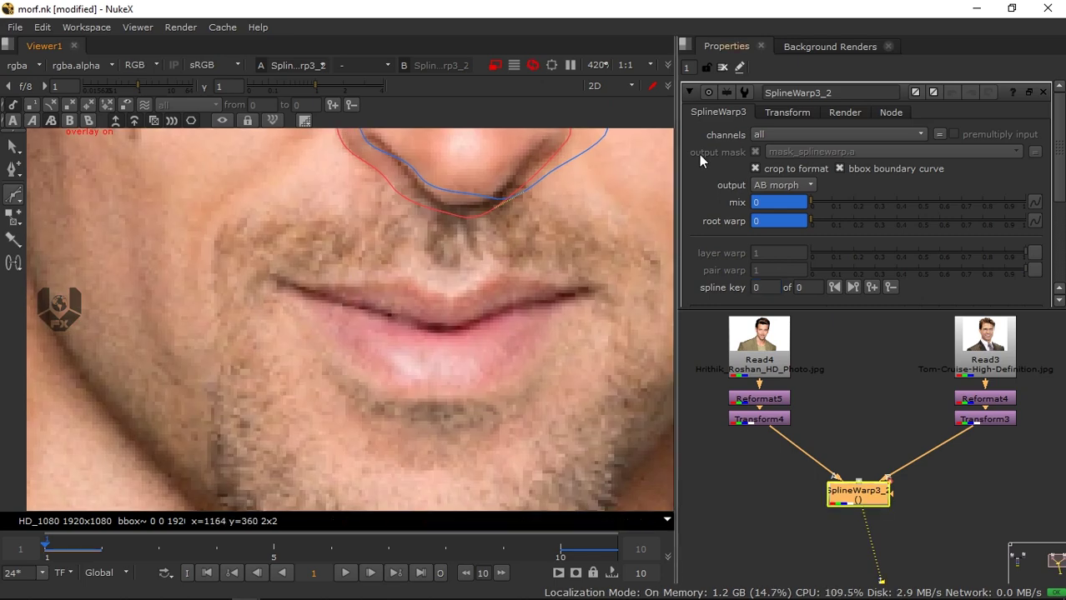
Set the output to A and draw an open Bezier along the line between the closed lips, from corner to corner
{"action": "left_click", "coordinate": [780, 184]}
{"action": "left_click", "coordinate": [777, 129]}
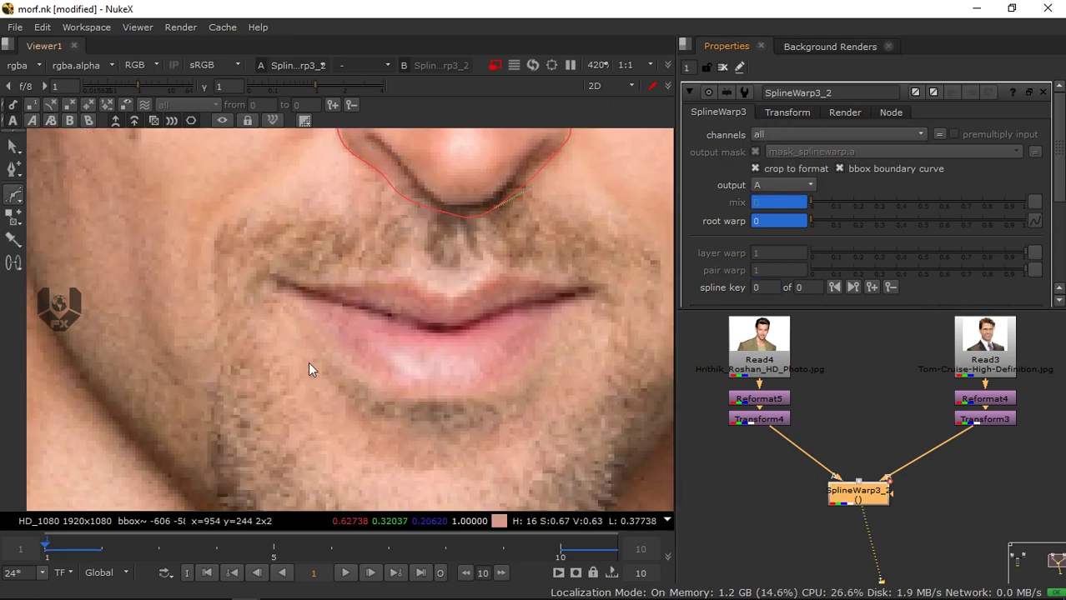
{"action": "left_click", "coordinate": [287, 285]}
{"action": "left_click", "coordinate": [384, 315]}
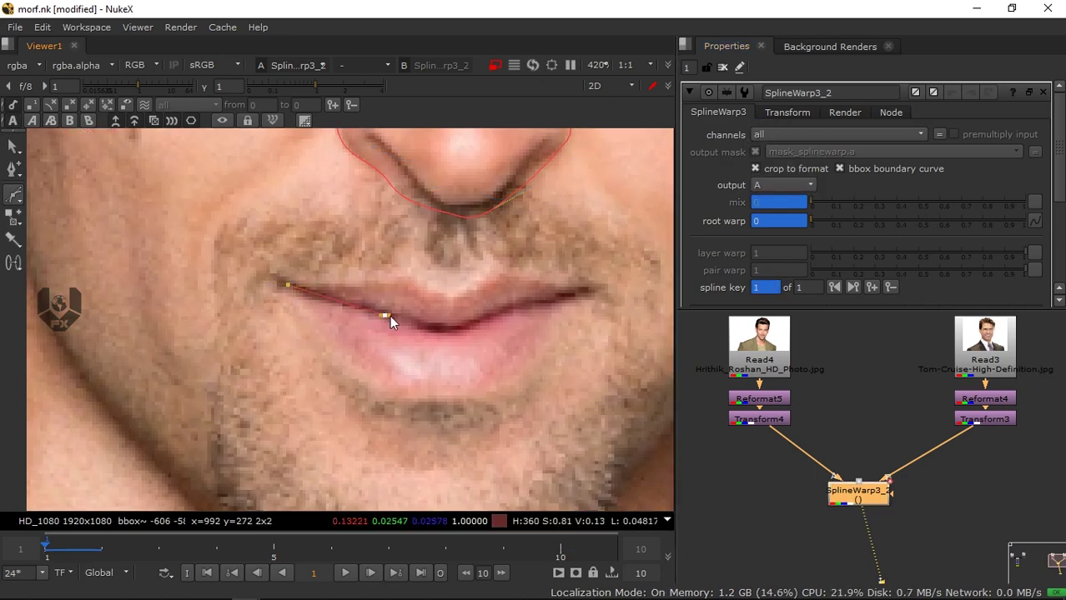
{"action": "left_click_drag", "start_coordinate": [448, 328], "coordinate": [463, 326]}
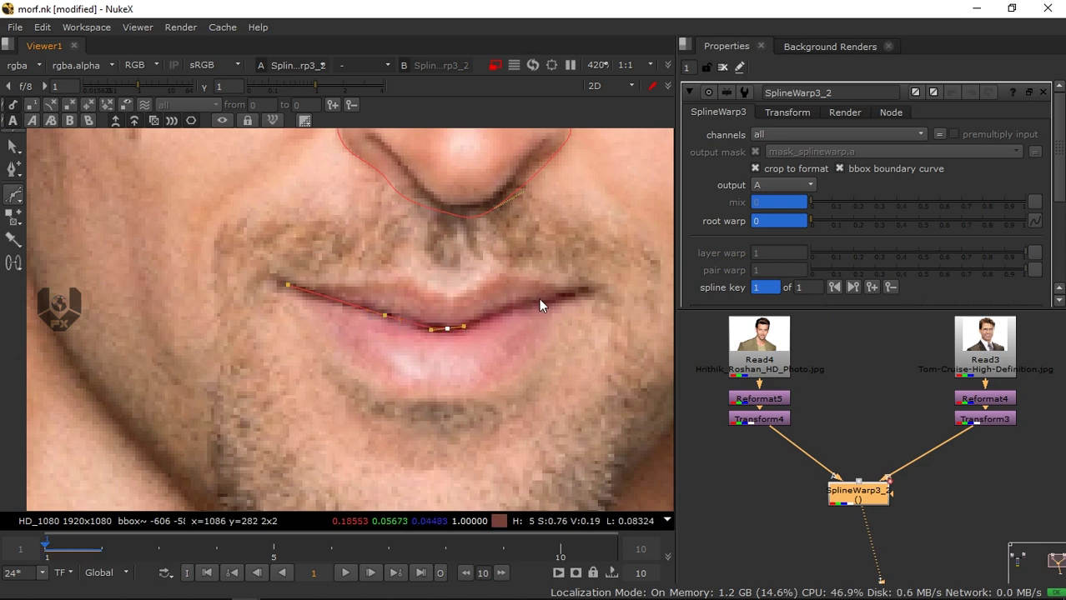
{"action": "left_click_drag", "start_coordinate": [563, 299], "coordinate": [574, 294]}
{"action": "left_click", "coordinate": [594, 289]}
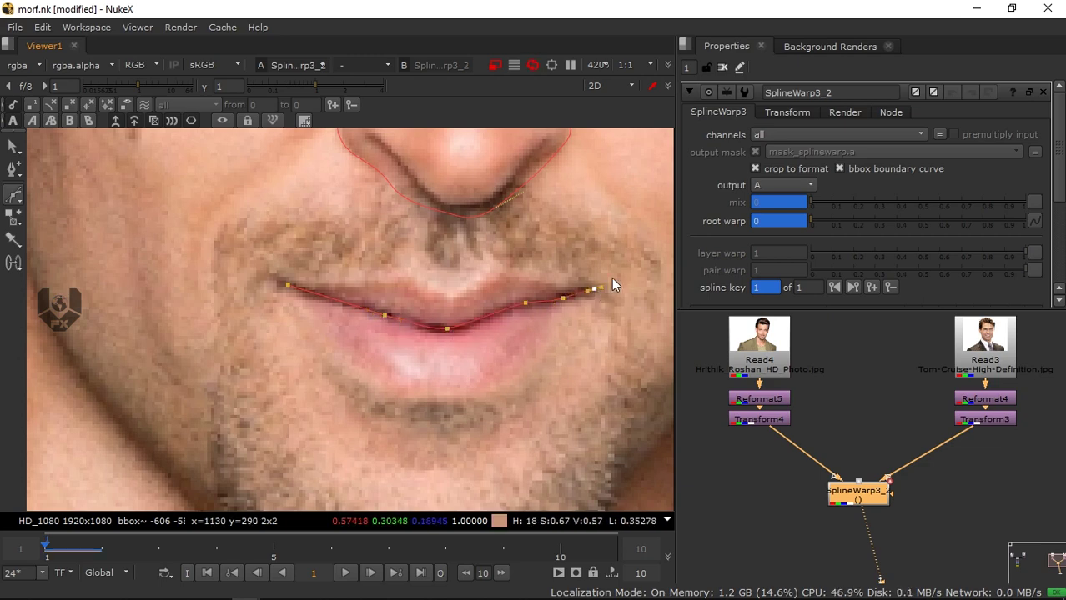
{"action": "middle_click_drag", "start_coordinate": [495, 276], "coordinate": [474, 305]}
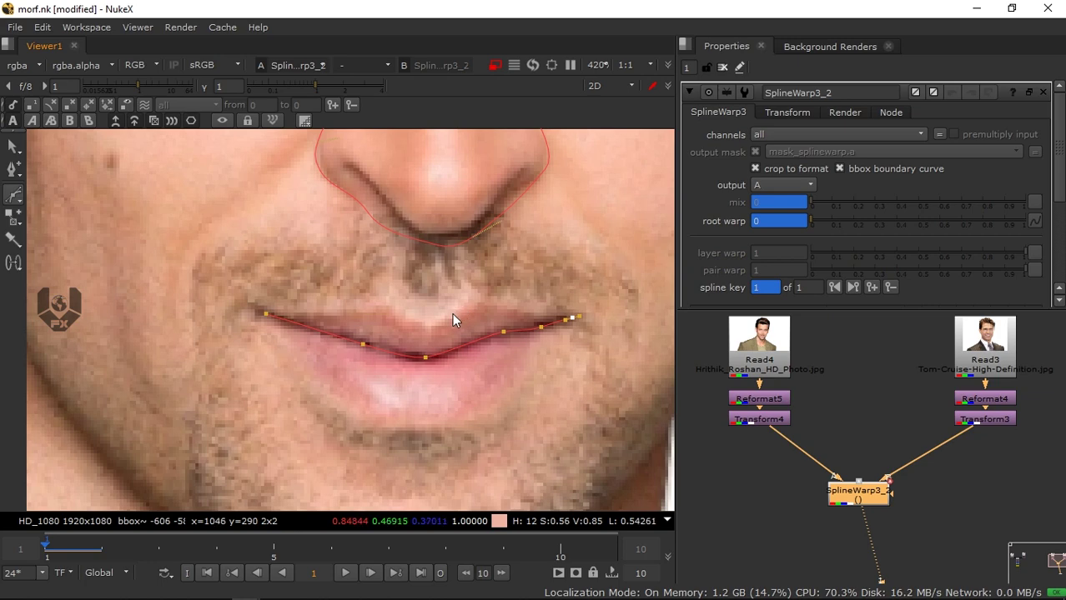
{"action": "key", "text": "q"}
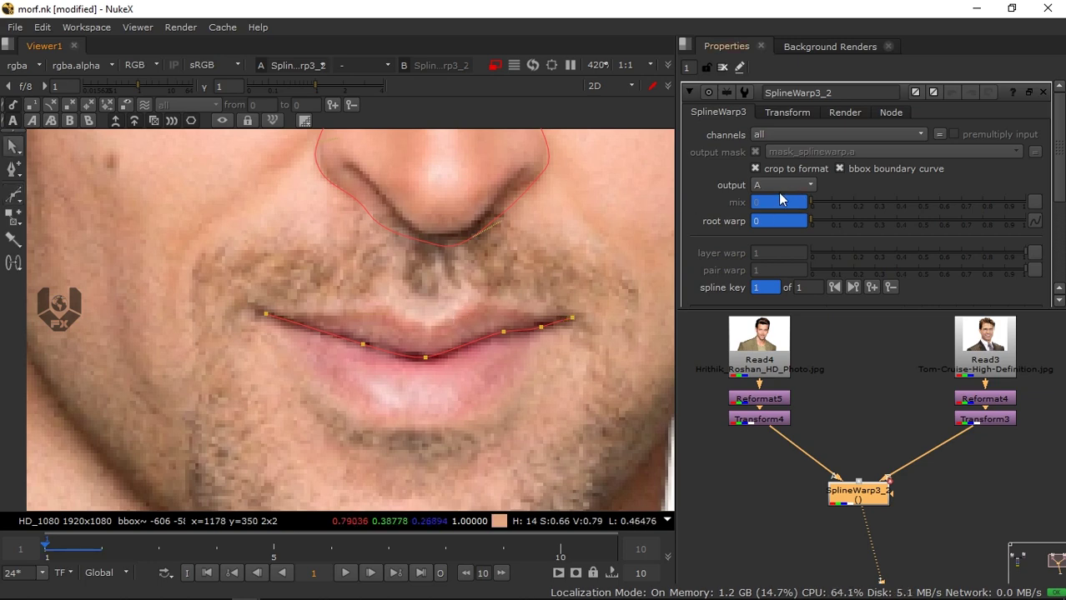
Duplicate the lip-line spline in B and join it, and set the output to B
{"action": "scroll", "coordinate": [1059, 177], "scroll_direction": "down", "scroll_amount": 3}
{"action": "right_click", "coordinate": [786, 241]}
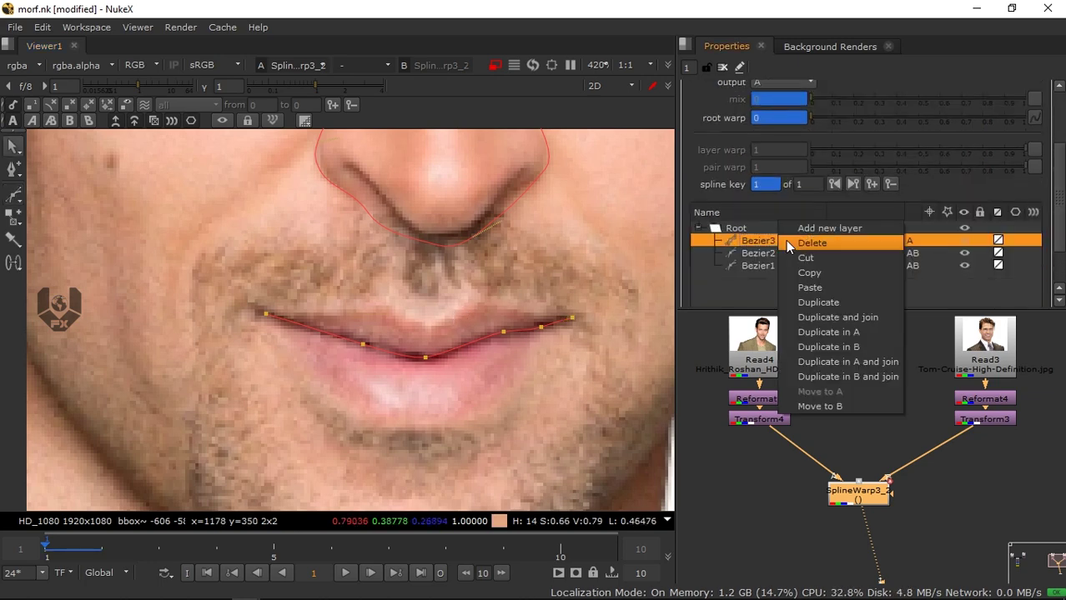
{"action": "left_click", "coordinate": [843, 376]}
{"action": "scroll", "coordinate": [821, 129], "scroll_direction": "up", "scroll_amount": 2}
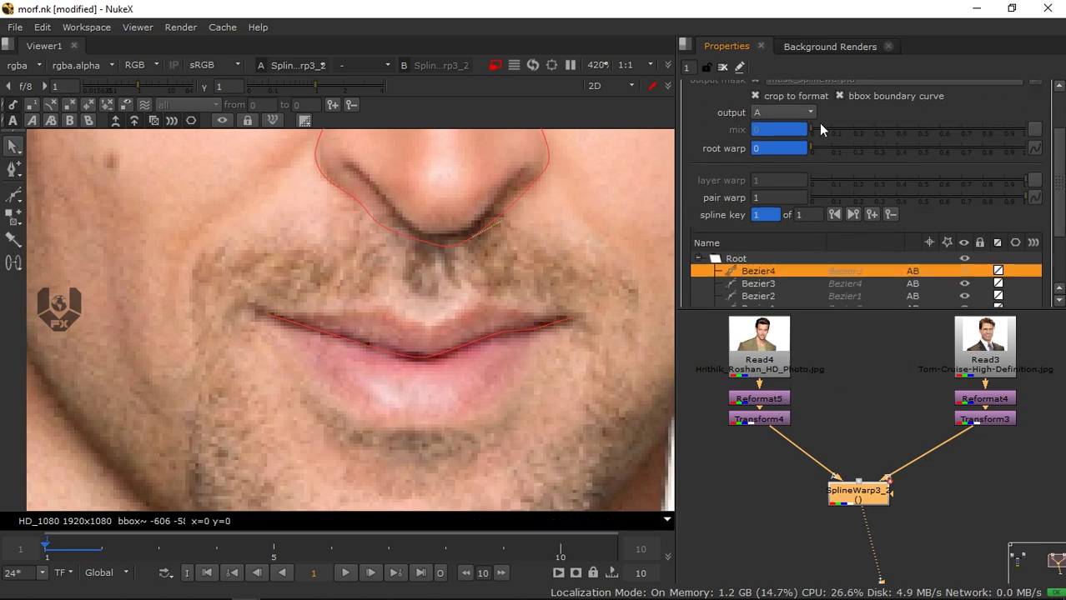
{"action": "left_click", "coordinate": [783, 111]}
{"action": "left_click", "coordinate": [780, 143]}
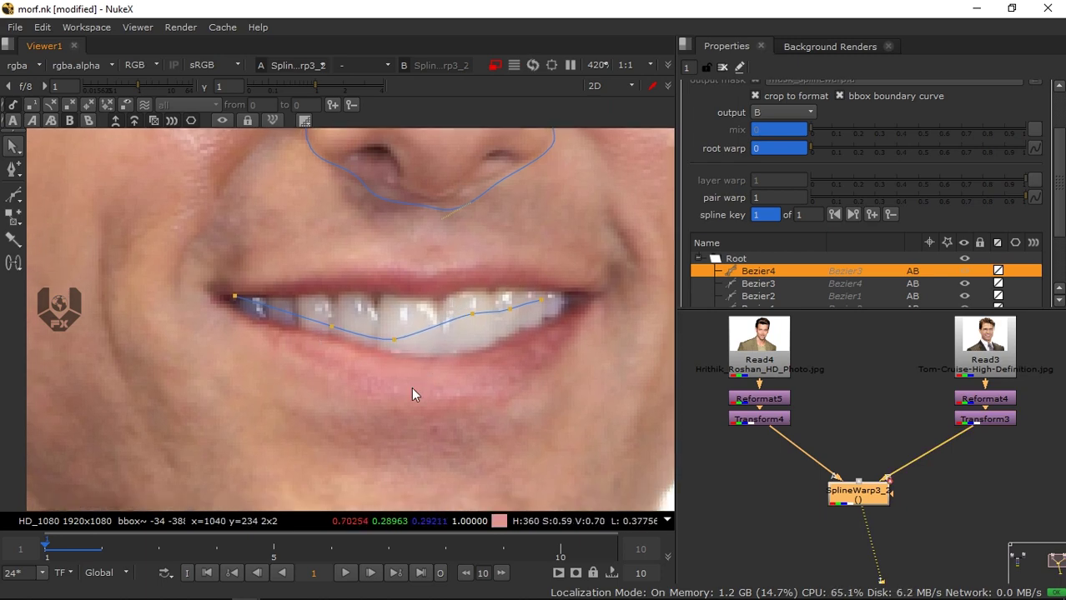
Reshape the duplicated spline on the B face to follow the upper edge of the teeth to the mouth corner
{"action": "left_click", "coordinate": [393, 340]}
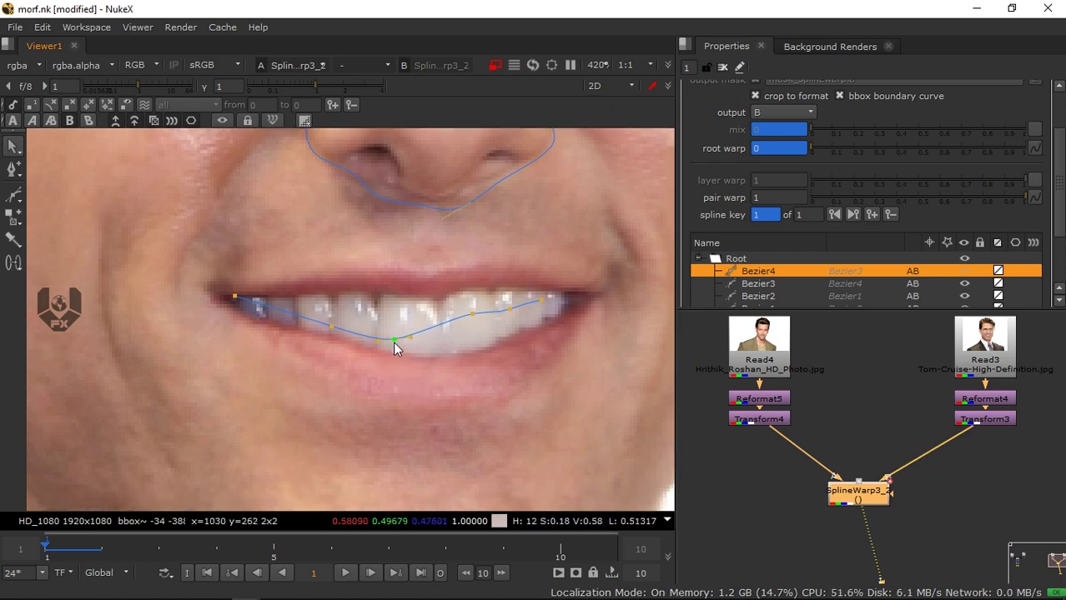
{"action": "left_click_drag", "start_coordinate": [392, 341], "coordinate": [397, 297]}
{"action": "left_click_drag", "start_coordinate": [334, 330], "coordinate": [357, 294]}
{"action": "left_click", "coordinate": [468, 317]}
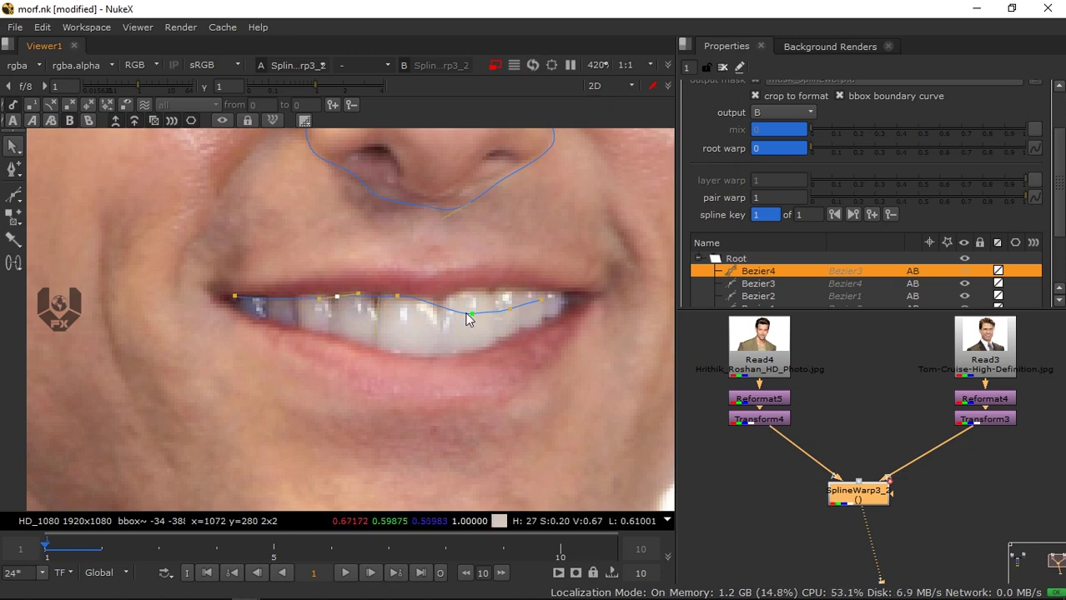
{"action": "left_click_drag", "start_coordinate": [468, 317], "coordinate": [592, 295]}
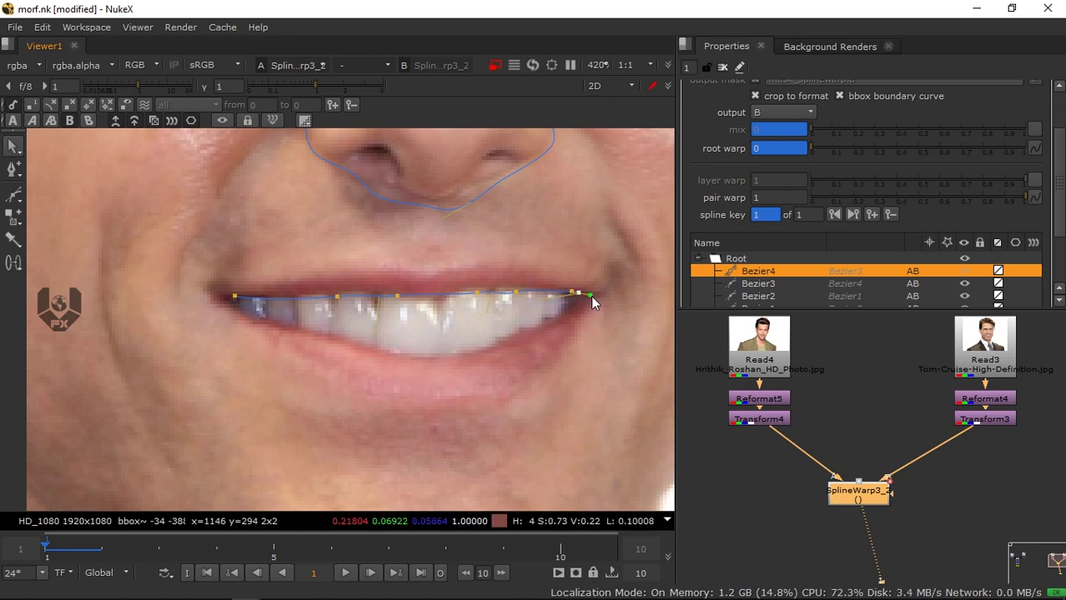
{"action": "left_click", "coordinate": [335, 295]}
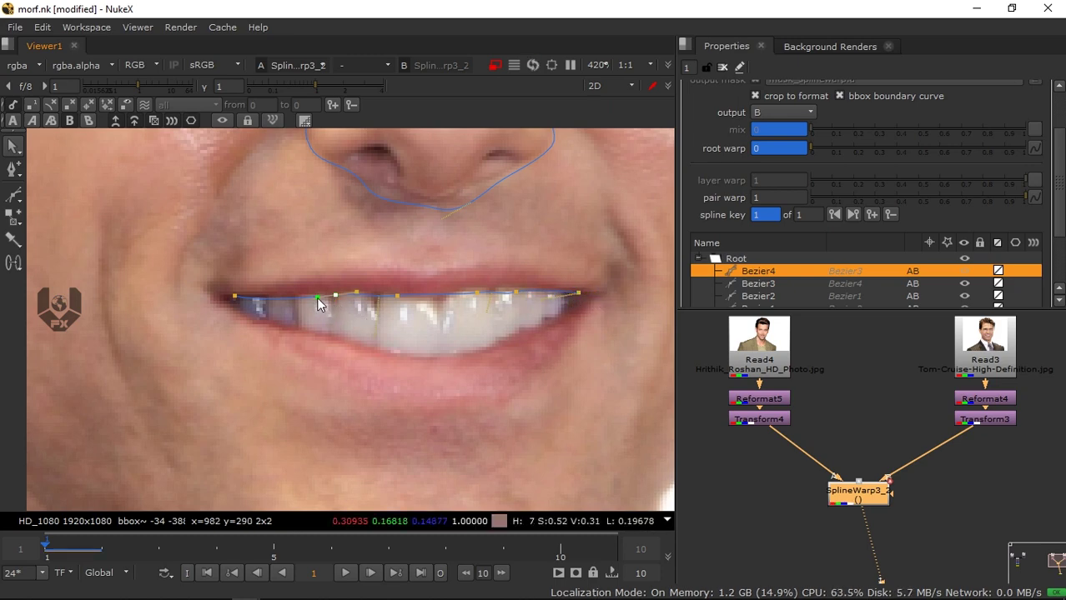
Set the output to A and draw a second open Bezier along the line between the lips
{"action": "left_click", "coordinate": [769, 112]}
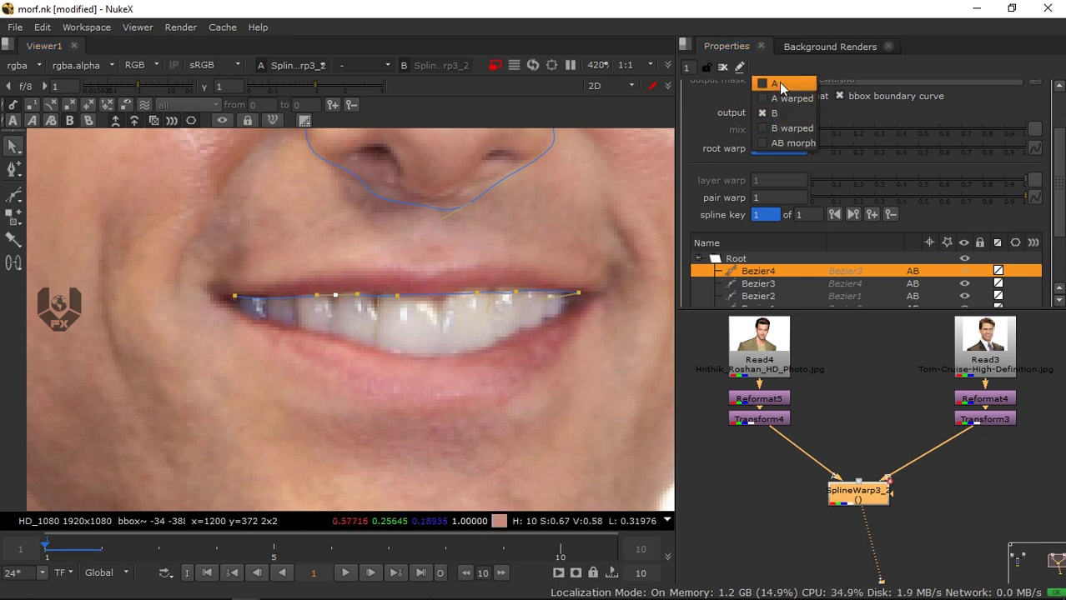
{"action": "left_click", "coordinate": [781, 83]}
{"action": "left_click", "coordinate": [13, 197]}
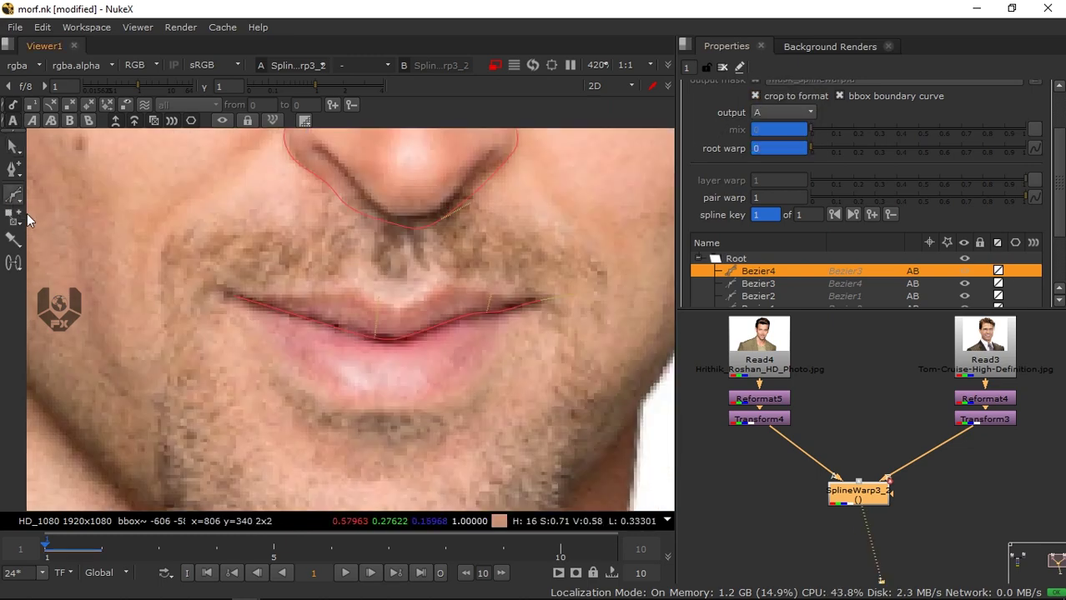
{"action": "left_click", "coordinate": [242, 295]}
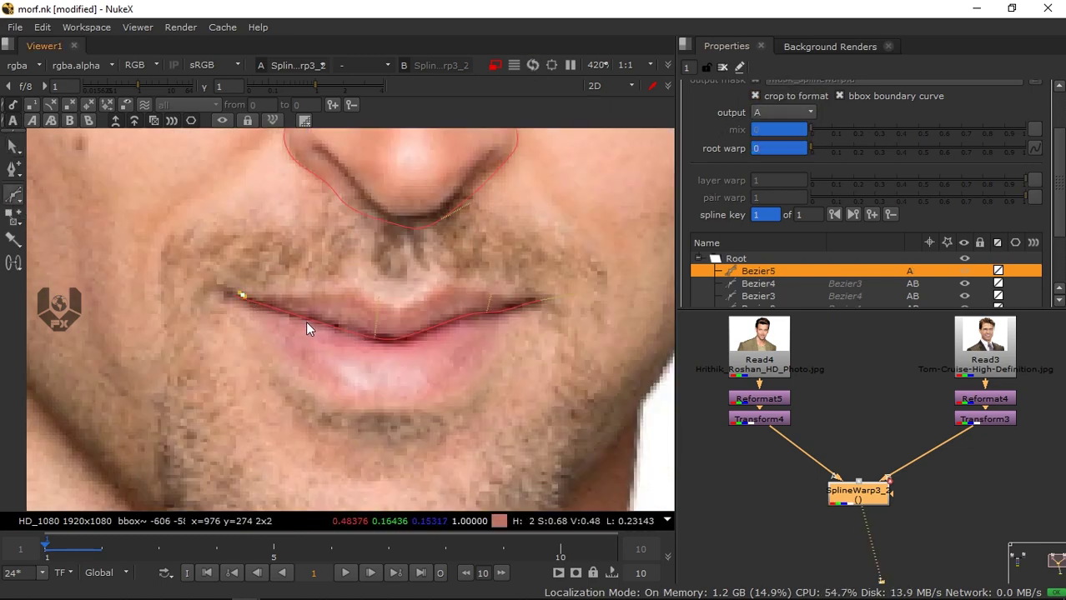
{"action": "left_click", "coordinate": [306, 321]}
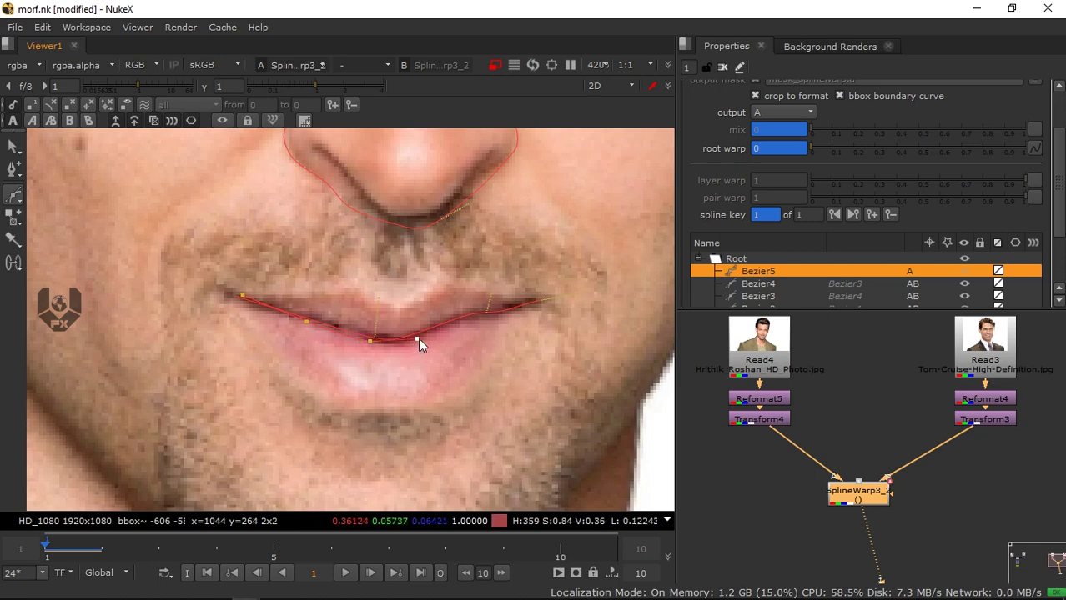
{"action": "left_click", "coordinate": [462, 317]}
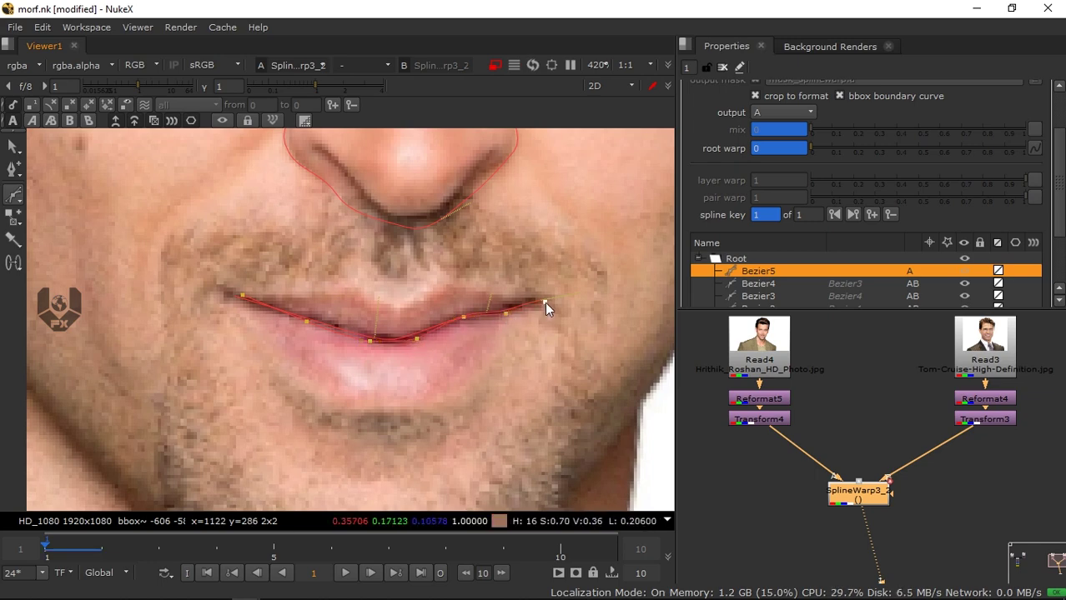
{"action": "middle_click_drag", "start_coordinate": [526, 255], "coordinate": [529, 253]}
{"action": "key", "text": "q"}
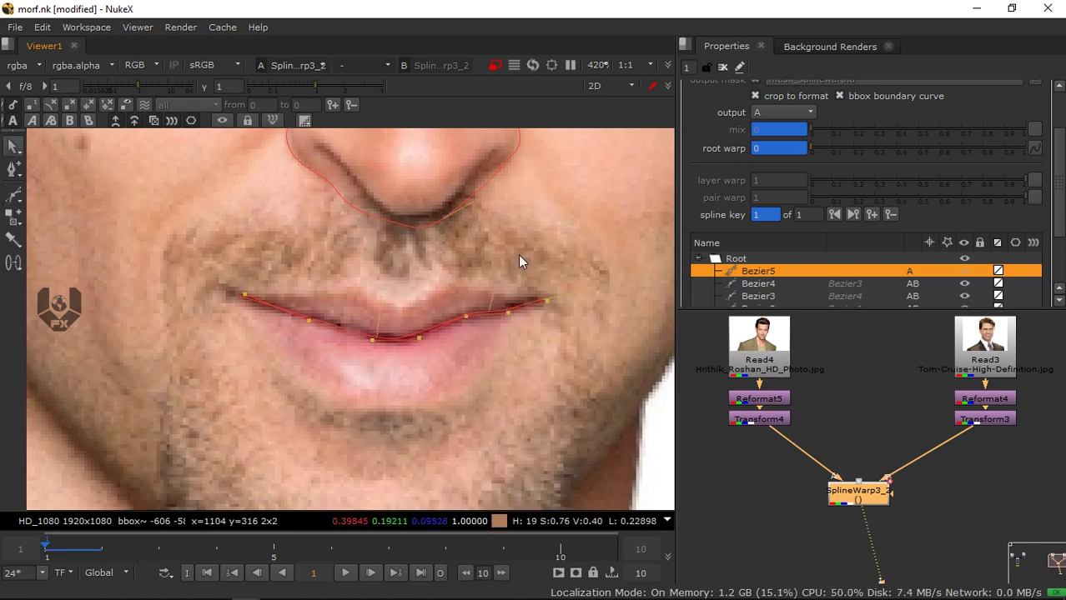
Duplicate the second lip-line spline in B and join it, and set the output to B
{"action": "right_click", "coordinate": [757, 268]}
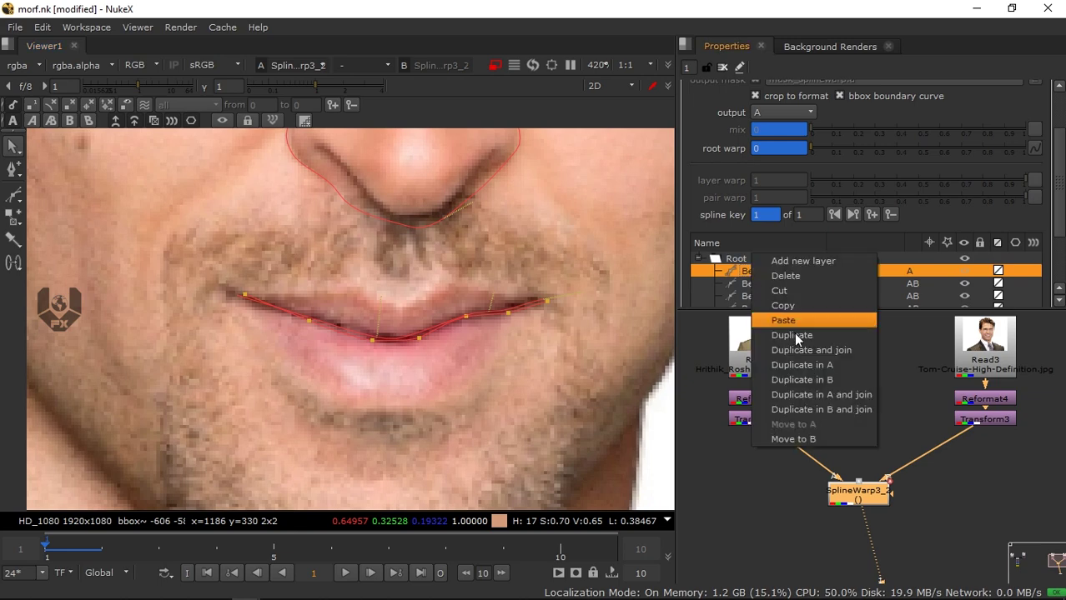
{"action": "left_click", "coordinate": [797, 407]}
{"action": "left_click", "coordinate": [791, 114]}
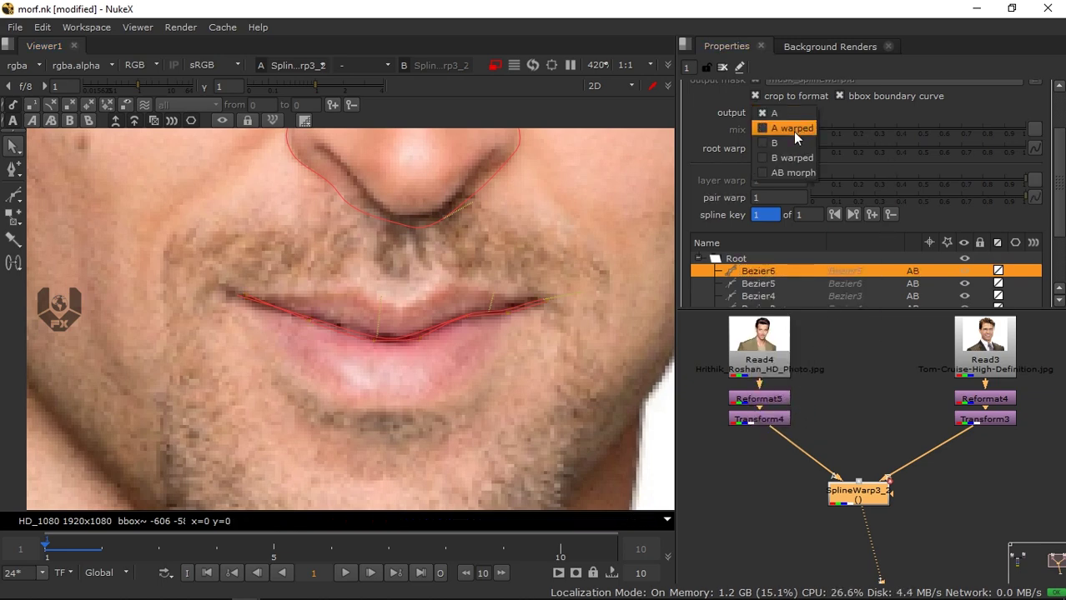
{"action": "left_click", "coordinate": [776, 151]}
Move the points of the second duplicated spline onto the lower edge of the teeth on the B face
{"action": "left_click_drag", "start_coordinate": [466, 318], "coordinate": [425, 351]}
{"action": "left_click_drag", "start_coordinate": [505, 315], "coordinate": [557, 313]}
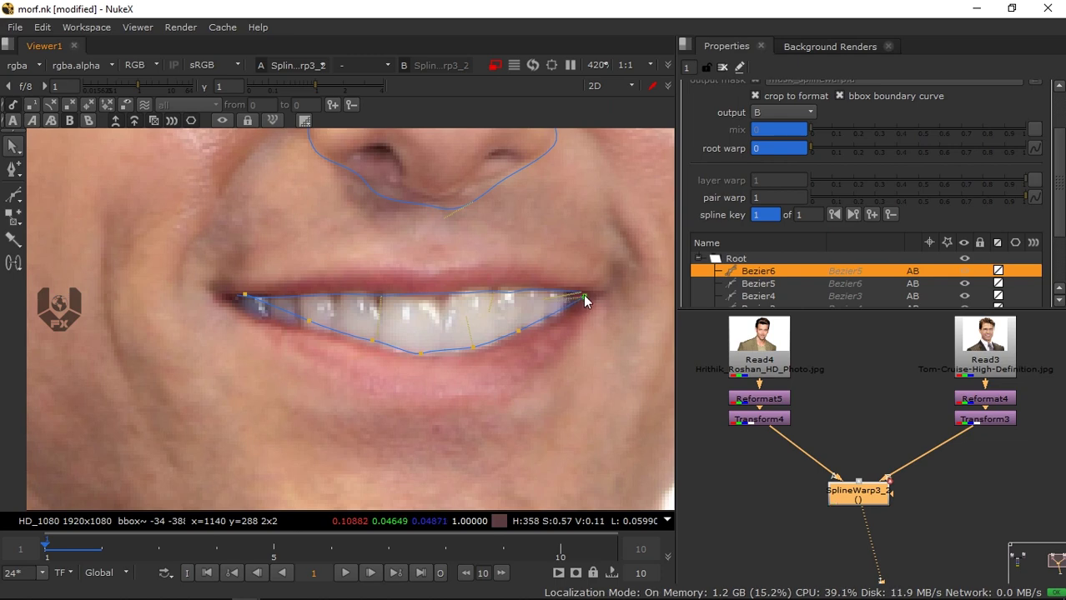
{"action": "left_click", "coordinate": [307, 322]}
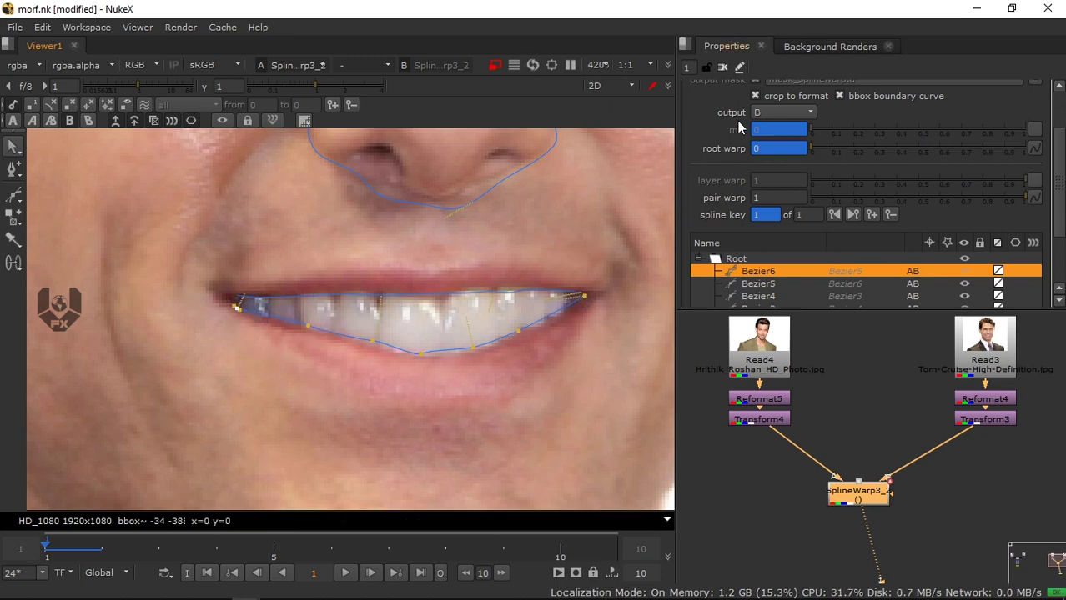
Set the output to A and draw an open Bezier along the top edge of the upper lip, from corner to corner
{"action": "left_click", "coordinate": [783, 112]}
{"action": "left_click", "coordinate": [774, 82]}
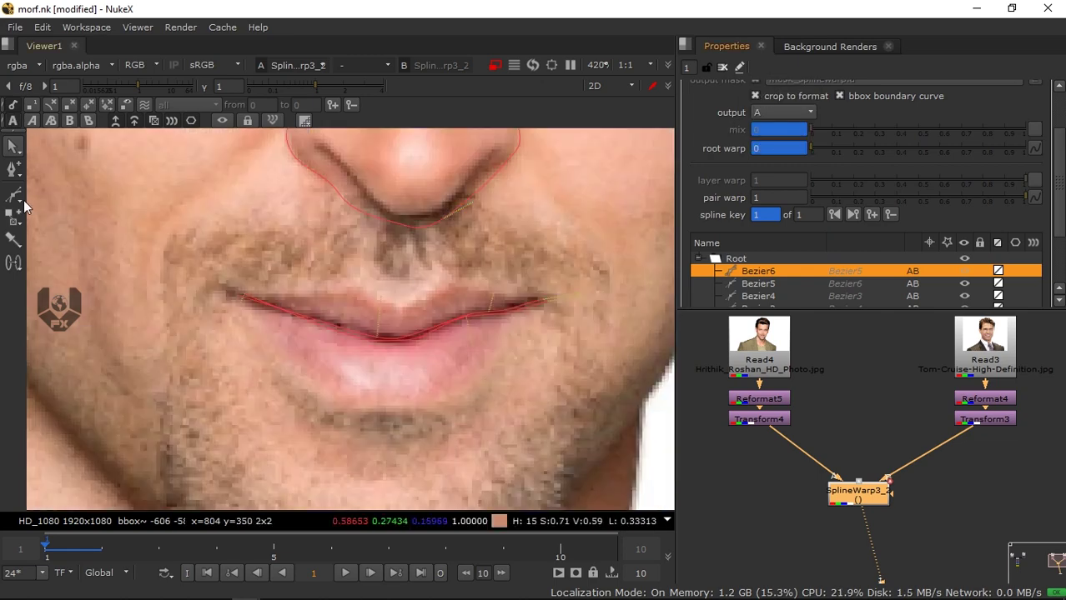
{"action": "left_click", "coordinate": [22, 199]}
{"action": "left_click", "coordinate": [231, 291]}
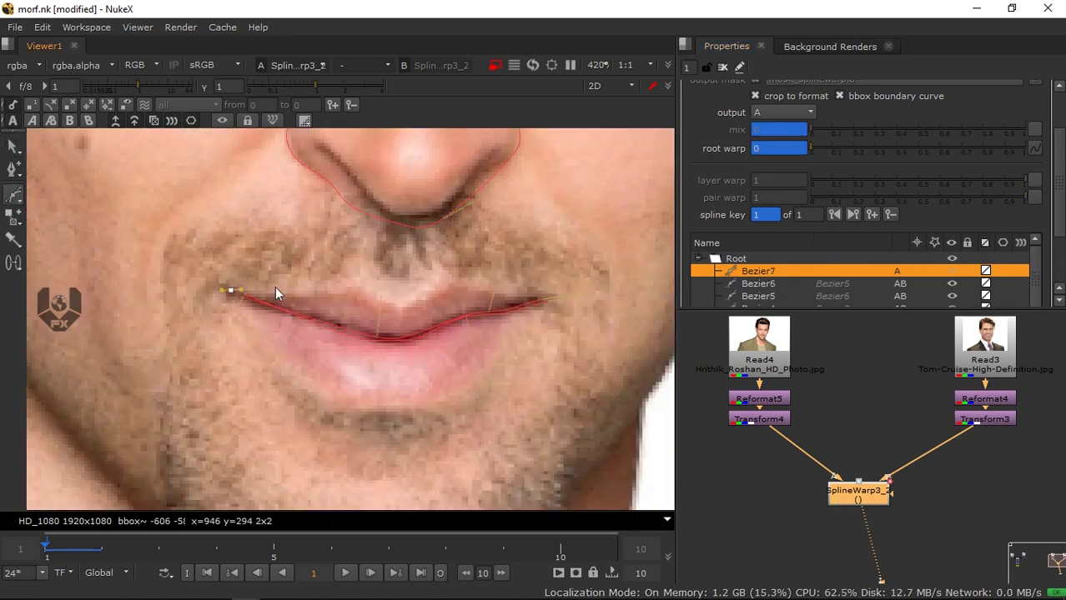
{"action": "left_click", "coordinate": [299, 289]}
{"action": "left_click", "coordinate": [349, 284]}
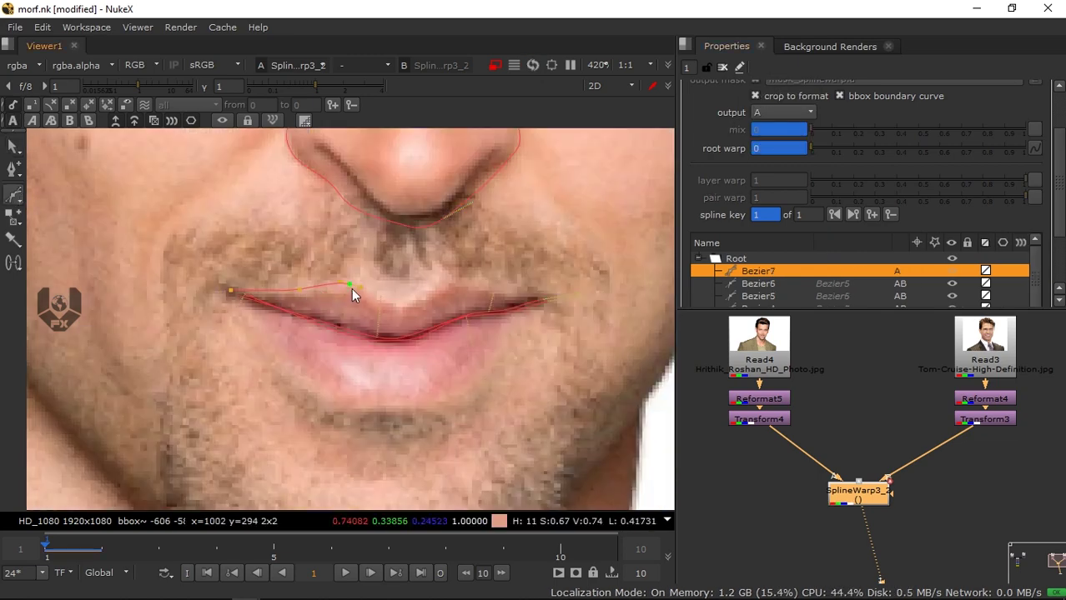
{"action": "left_click_drag", "start_coordinate": [368, 287], "coordinate": [379, 291]}
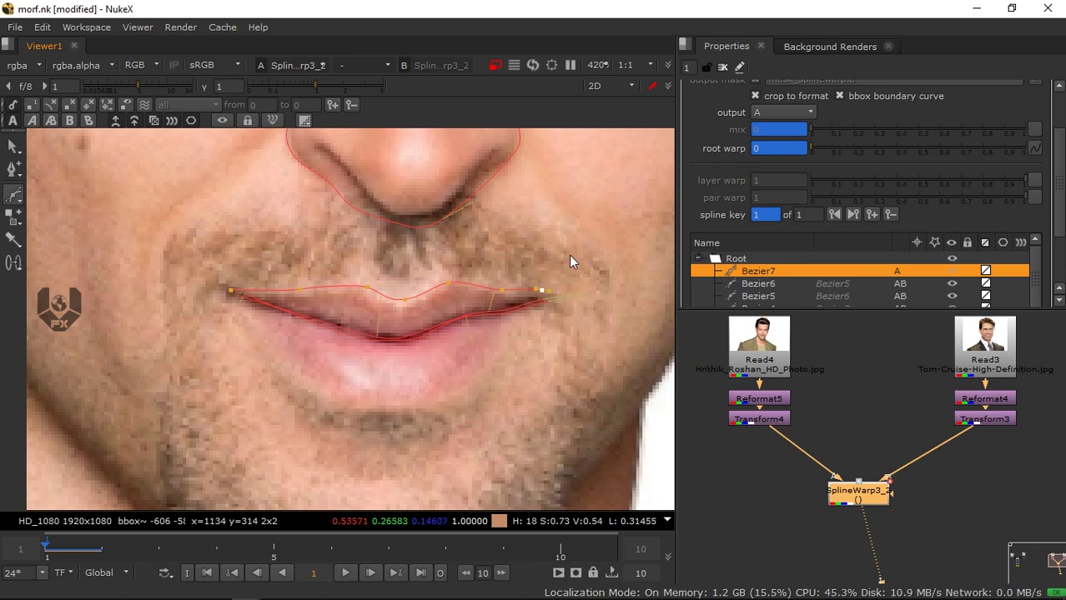
Duplicate the upper-lip edge spline in B and join it, and set the output to B
{"action": "key", "text": "q"}
{"action": "right_click", "coordinate": [768, 273]}
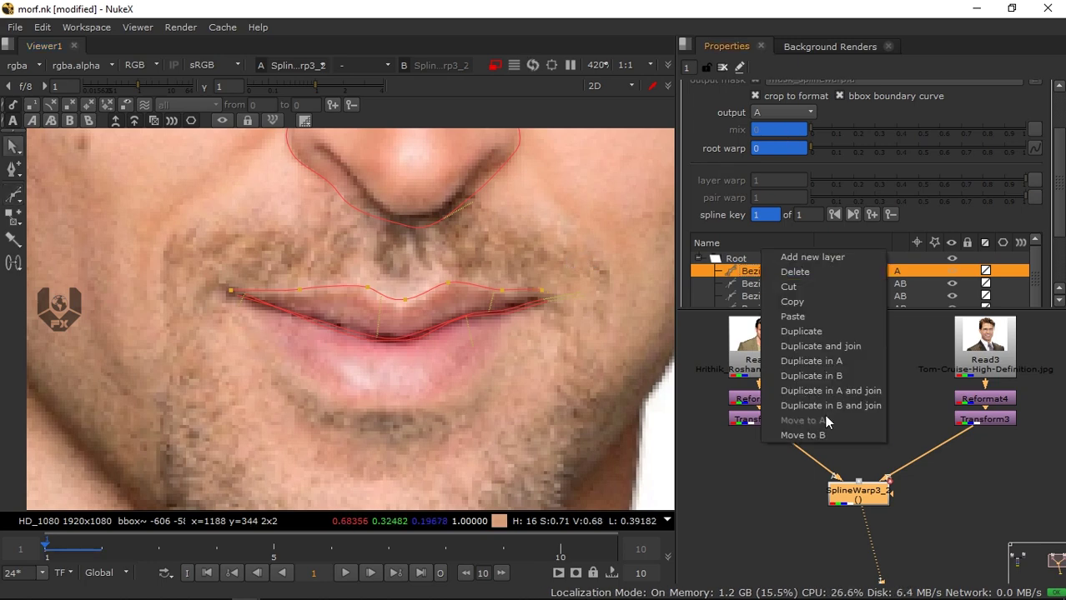
{"action": "left_click", "coordinate": [838, 407]}
{"action": "left_click", "coordinate": [784, 111]}
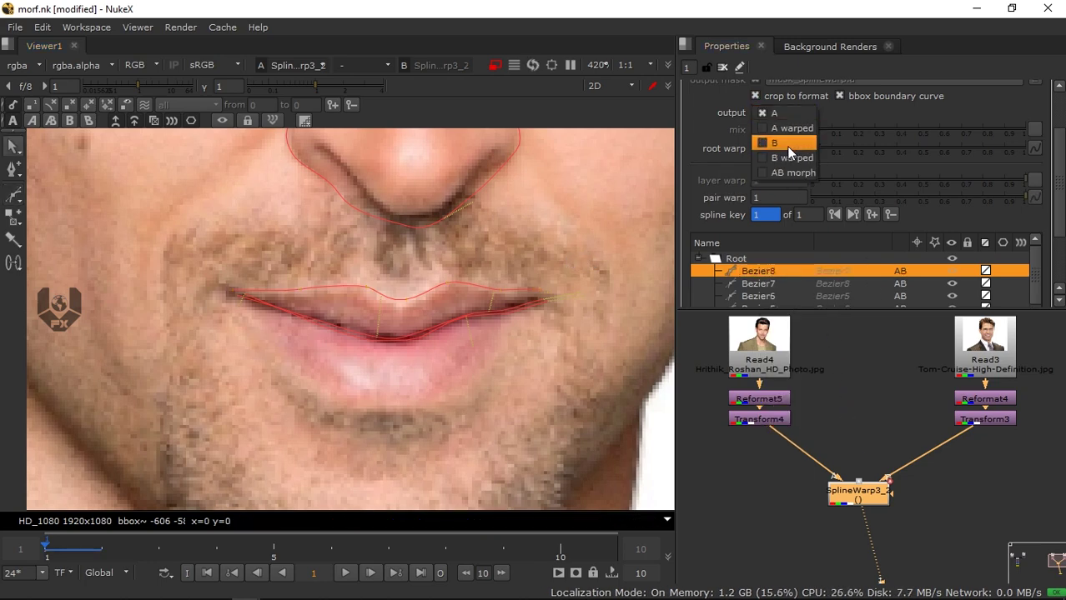
{"action": "left_click", "coordinate": [789, 145]}
Move the points of the duplicated upper-lip spline onto the top edge of the upper lip on the B face
{"action": "left_click", "coordinate": [301, 289]}
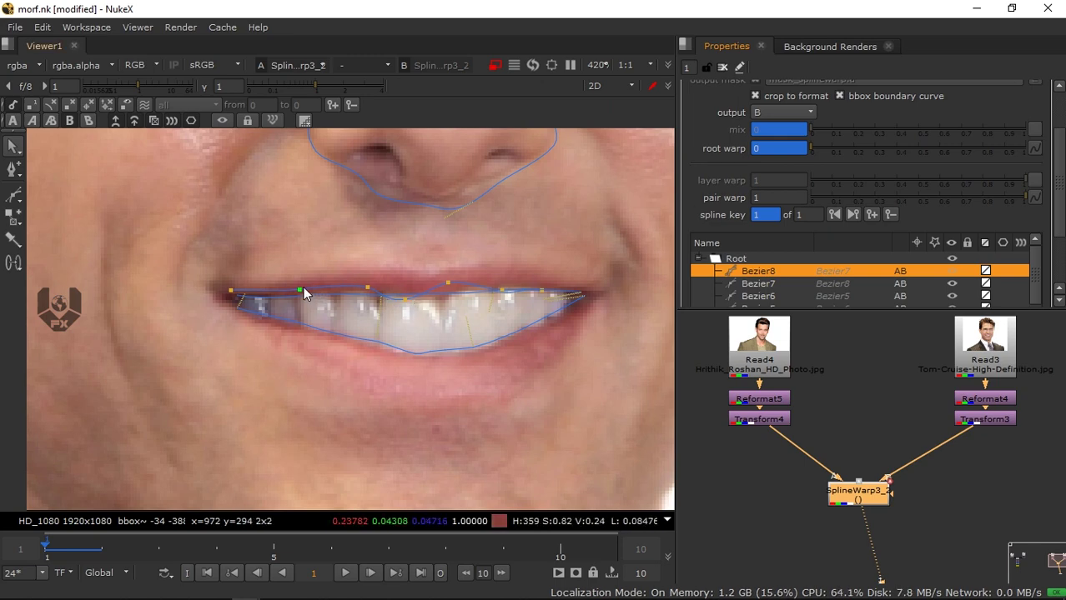
{"action": "left_click", "coordinate": [406, 300]}
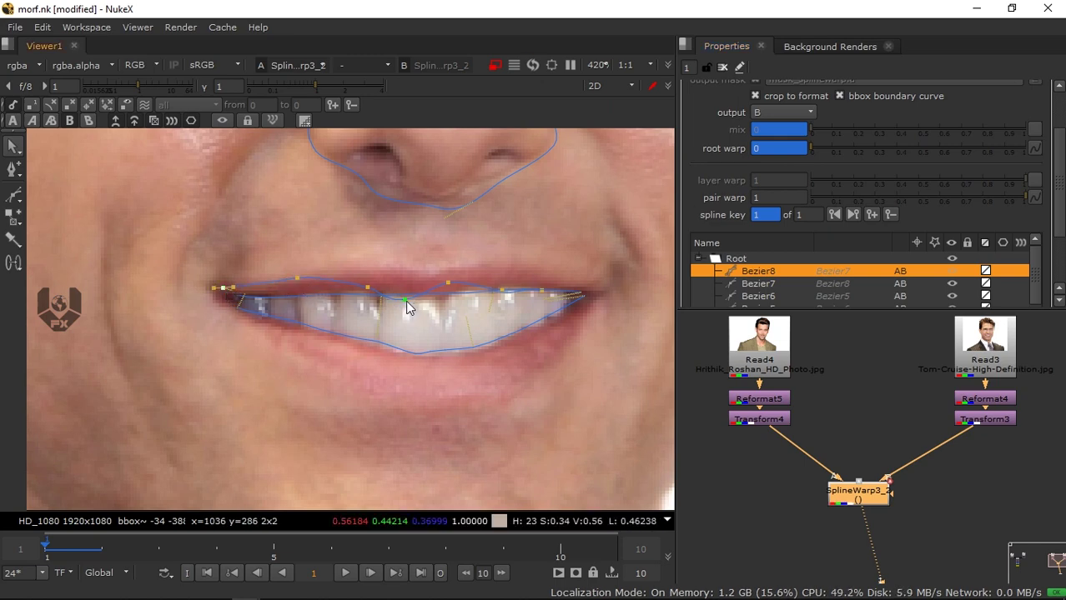
{"action": "mouse_move", "coordinate": [377, 270]}
{"action": "left_mouse_down"}
{"action": "mouse_move", "coordinate": [429, 262]}
{"action": "mouse_move", "coordinate": [450, 281]}
{"action": "mouse_move", "coordinate": [471, 266]}
{"action": "mouse_move", "coordinate": [389, 273]}
{"action": "left_mouse_up"}
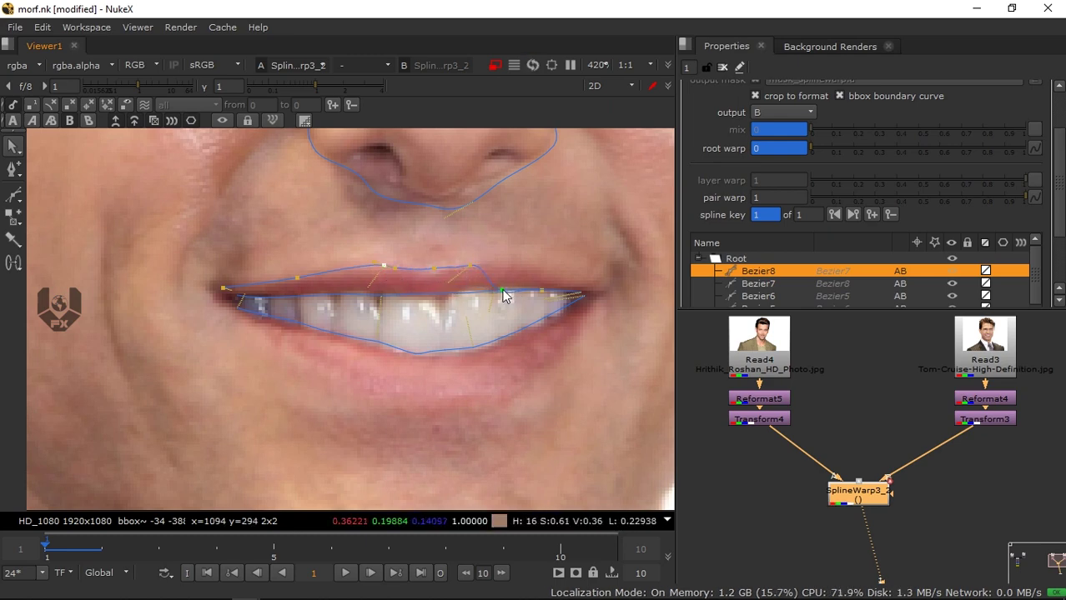
{"action": "left_click_drag", "start_coordinate": [518, 265], "coordinate": [553, 275]}
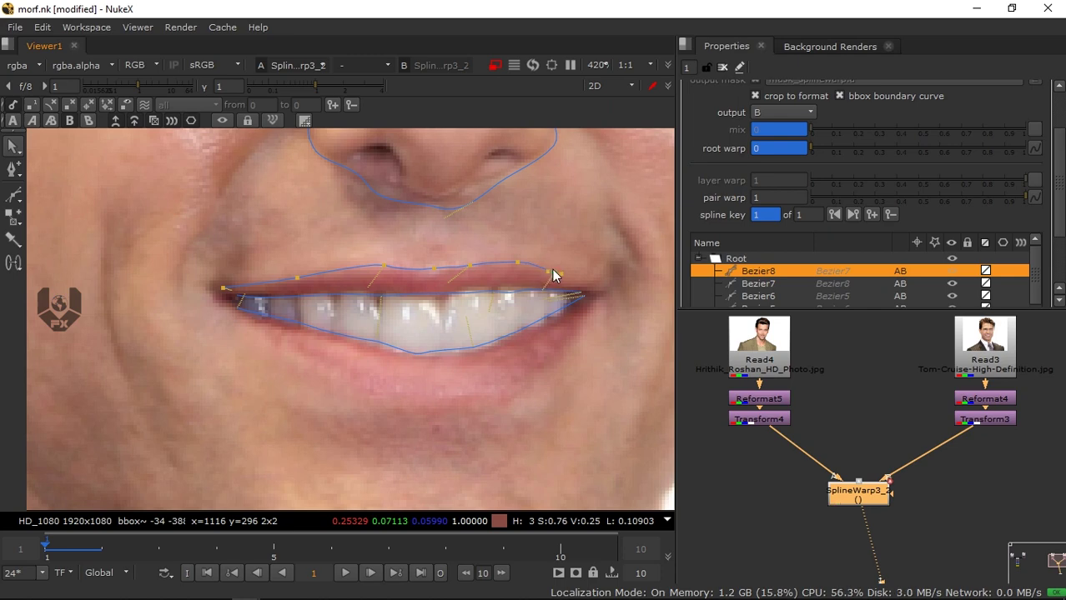
{"action": "left_click", "coordinate": [560, 270]}
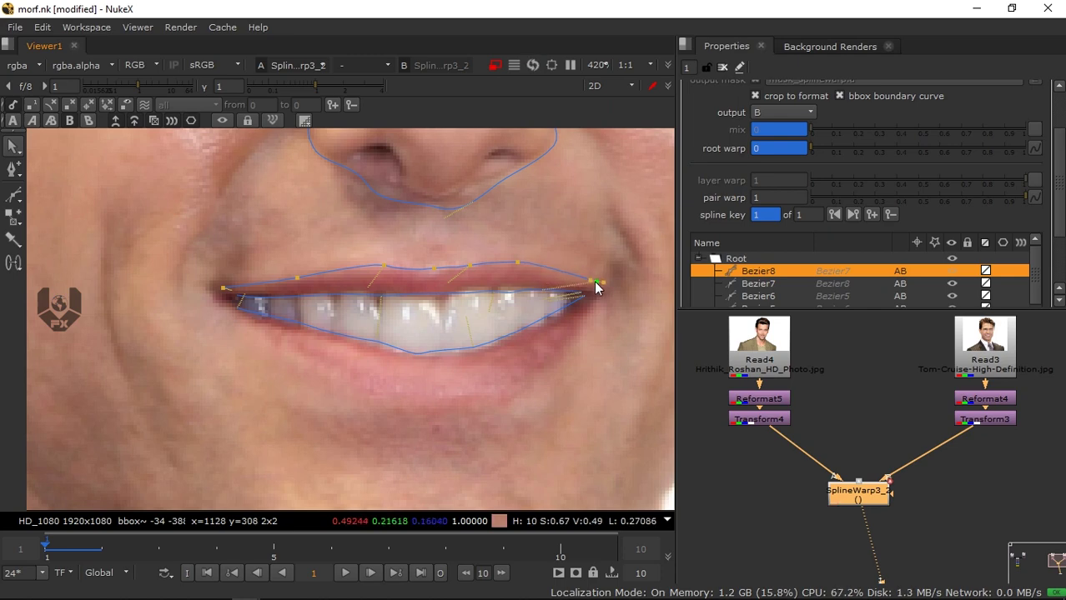
{"action": "left_click", "coordinate": [519, 265]}
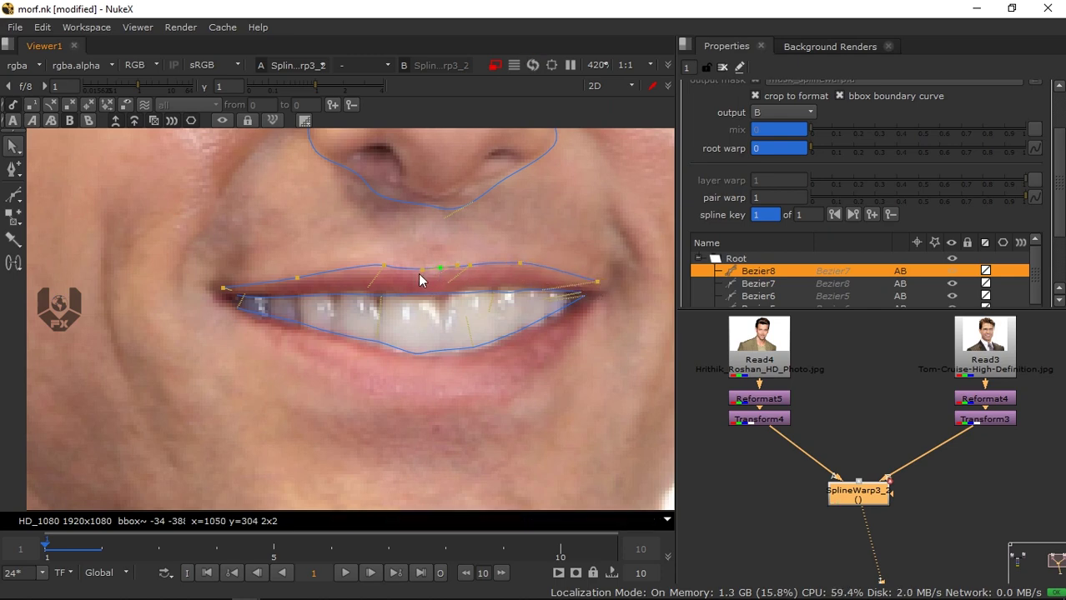
{"action": "key", "text": "z"}
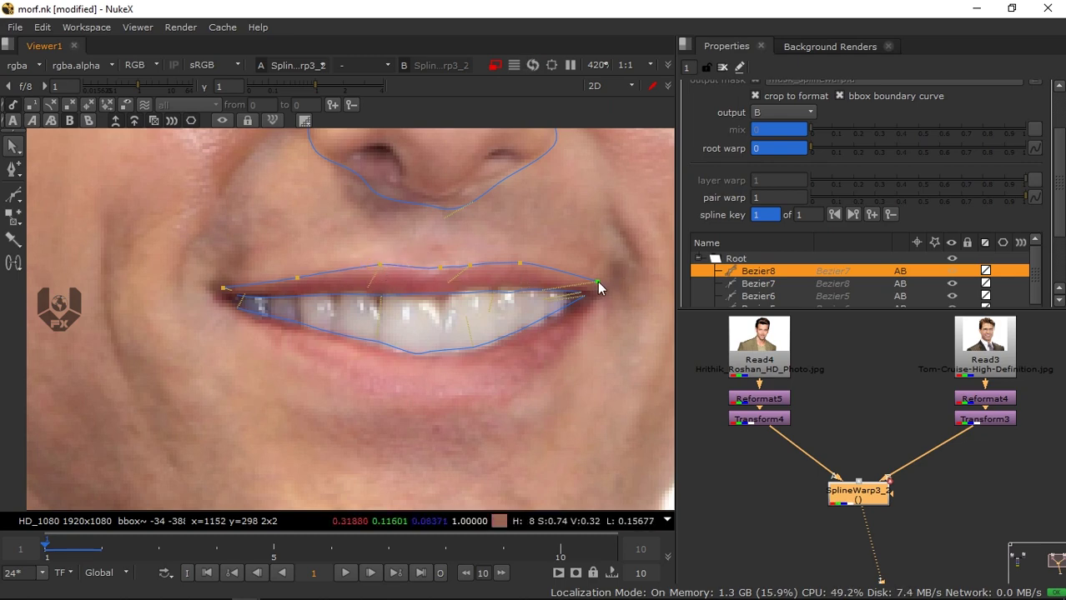
{"action": "left_click_drag", "start_coordinate": [597, 281], "coordinate": [600, 288]}
Set the output to A and draw an open Bezier along the lower edge of the bottom lip, from corner to corner
{"action": "left_click", "coordinate": [767, 112]}
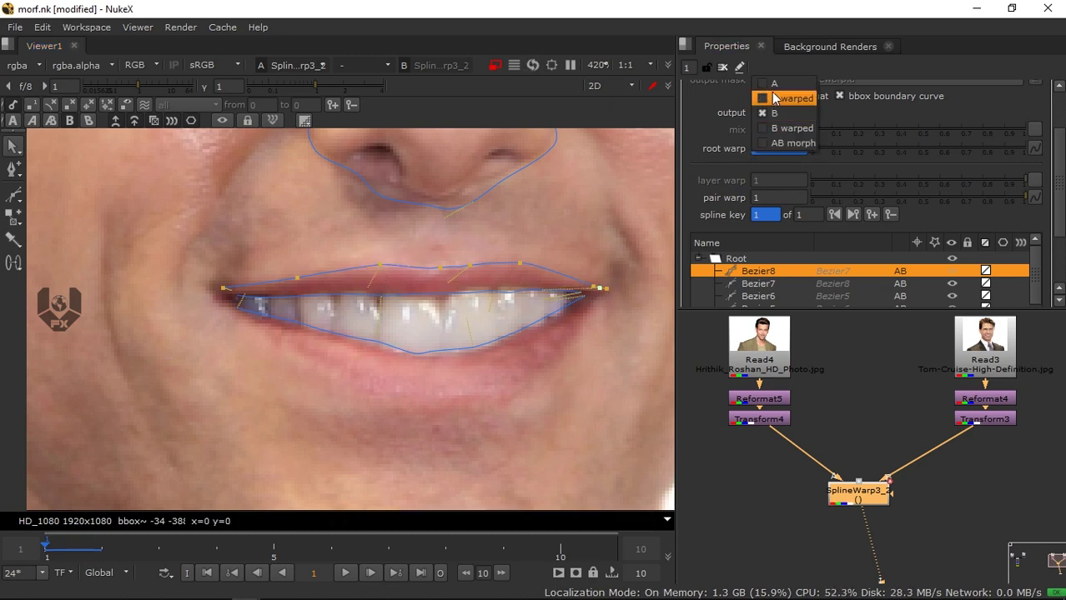
{"action": "left_click", "coordinate": [763, 99]}
{"action": "left_click", "coordinate": [14, 194]}
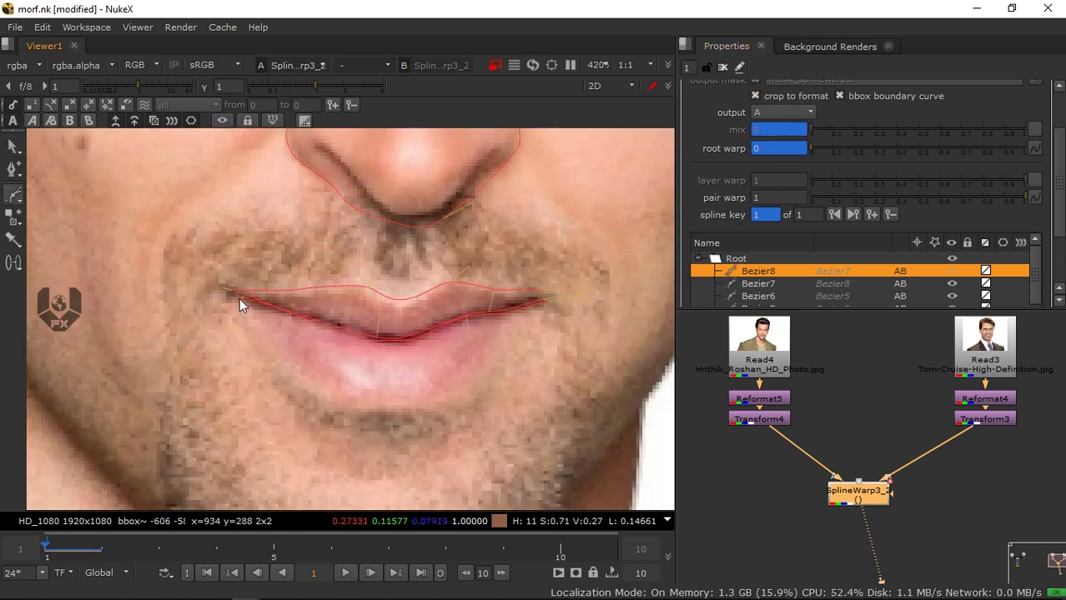
{"action": "left_click_drag", "start_coordinate": [233, 297], "coordinate": [252, 307]}
{"action": "left_click", "coordinate": [307, 362]}
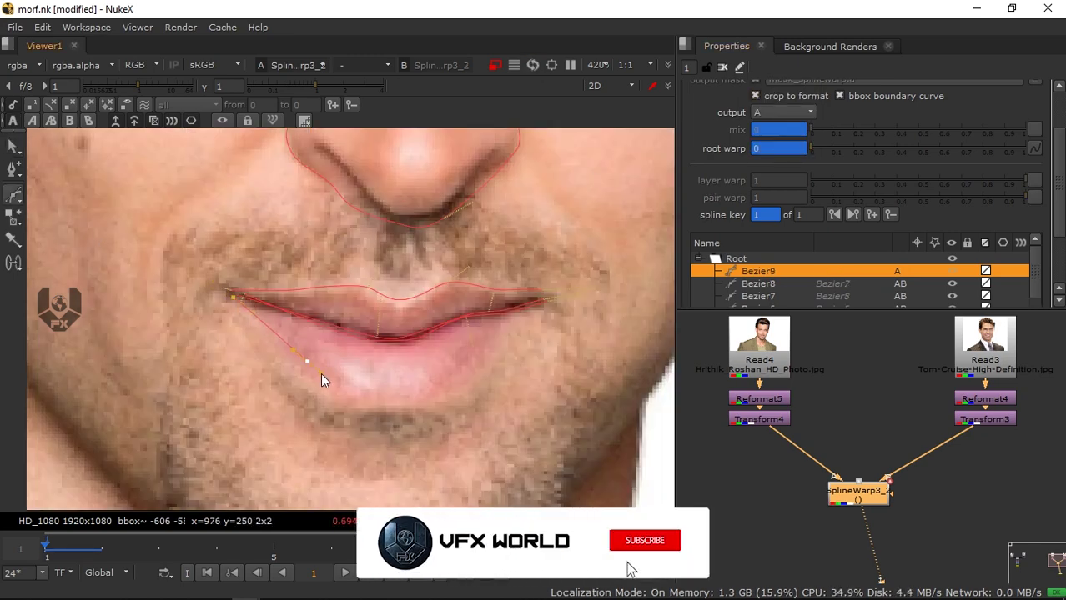
{"action": "left_click_drag", "start_coordinate": [372, 403], "coordinate": [390, 399]}
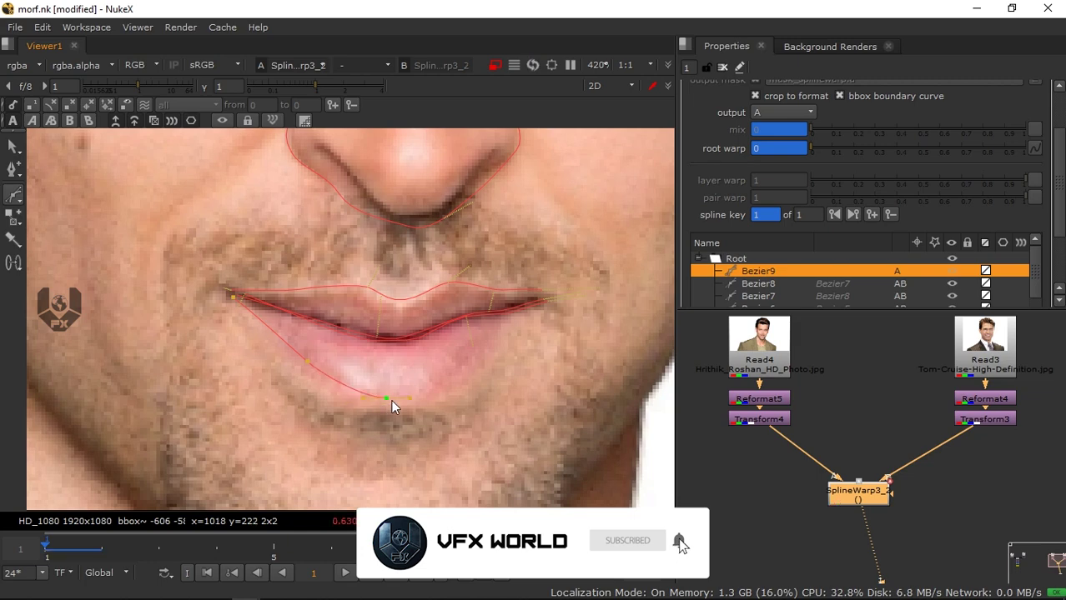
{"action": "left_click_drag", "start_coordinate": [449, 380], "coordinate": [459, 373]}
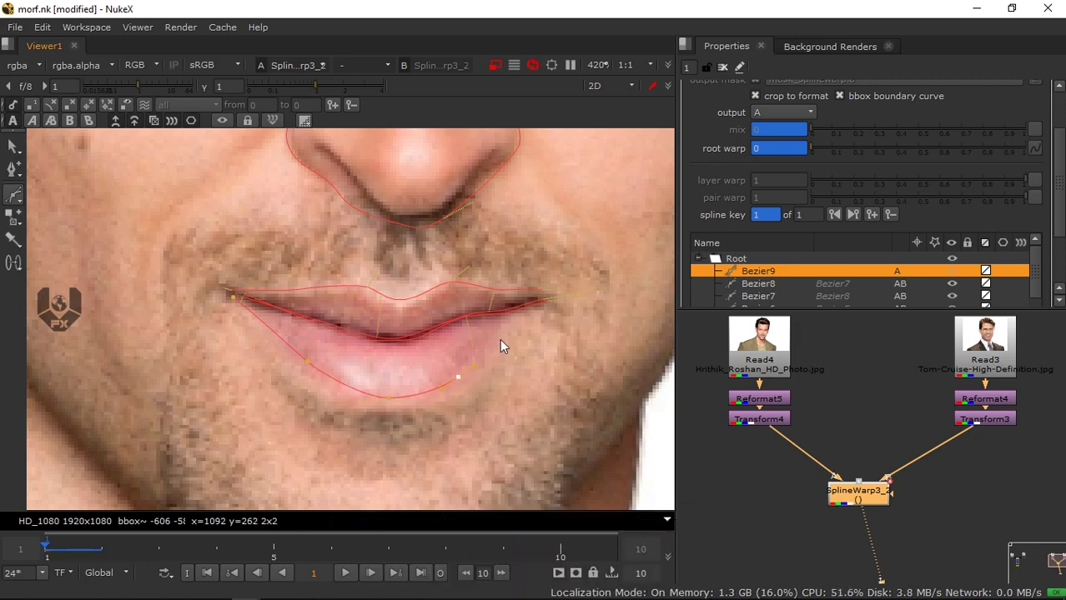
{"action": "left_click", "coordinate": [501, 333]}
{"action": "left_click", "coordinate": [522, 313]}
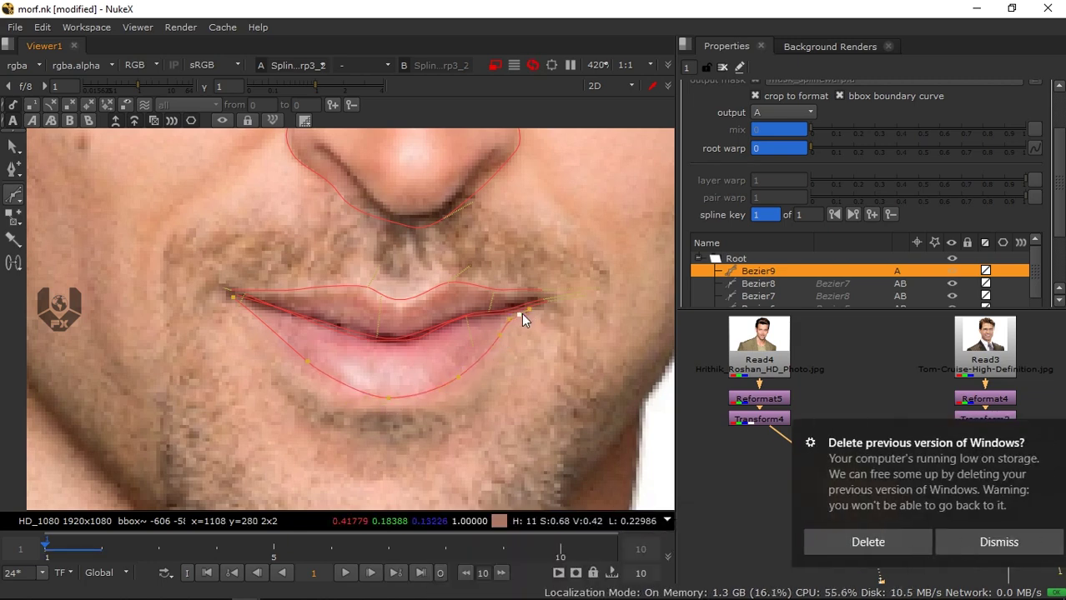
{"action": "left_click", "coordinate": [556, 299]}
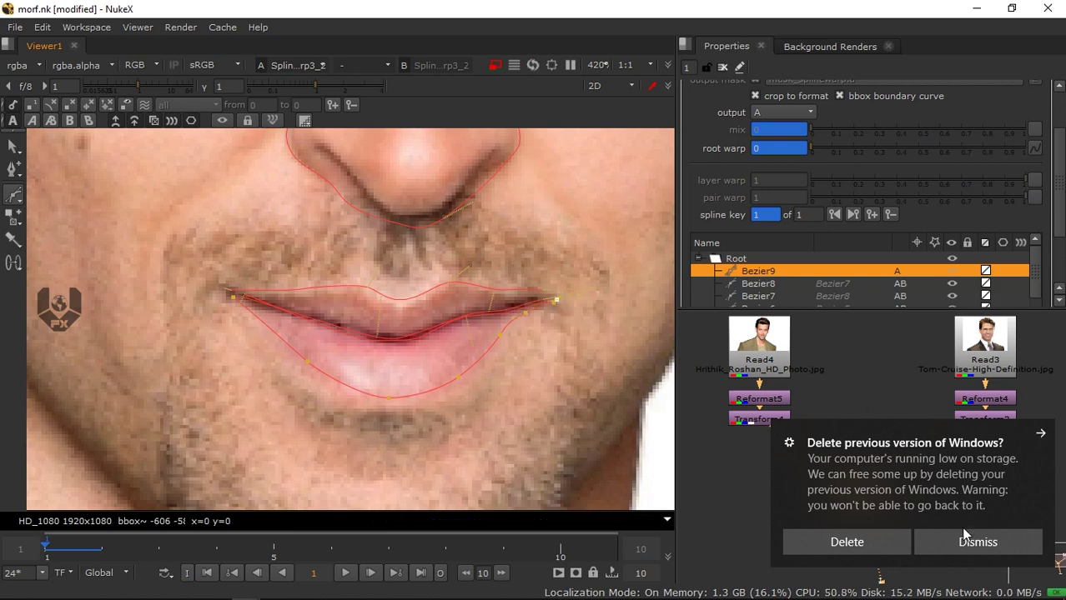
{"action": "left_click", "coordinate": [1039, 434]}
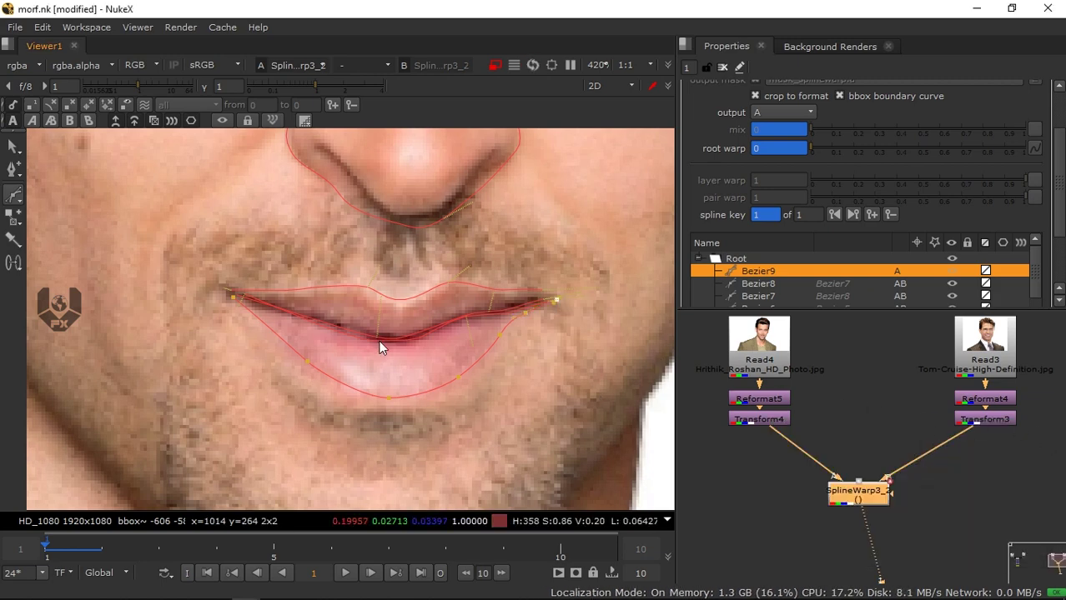
Duplicate the bottom-lip spline in B and join it, and set the output to B
{"action": "middle_click_drag", "start_coordinate": [381, 346], "coordinate": [386, 339]}
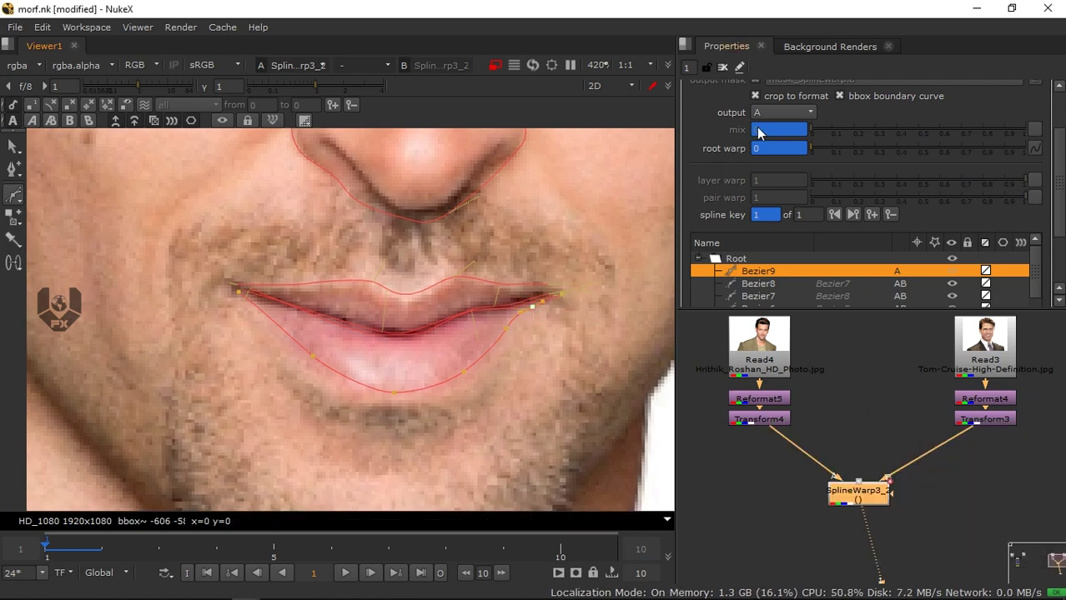
{"action": "right_click", "coordinate": [750, 270]}
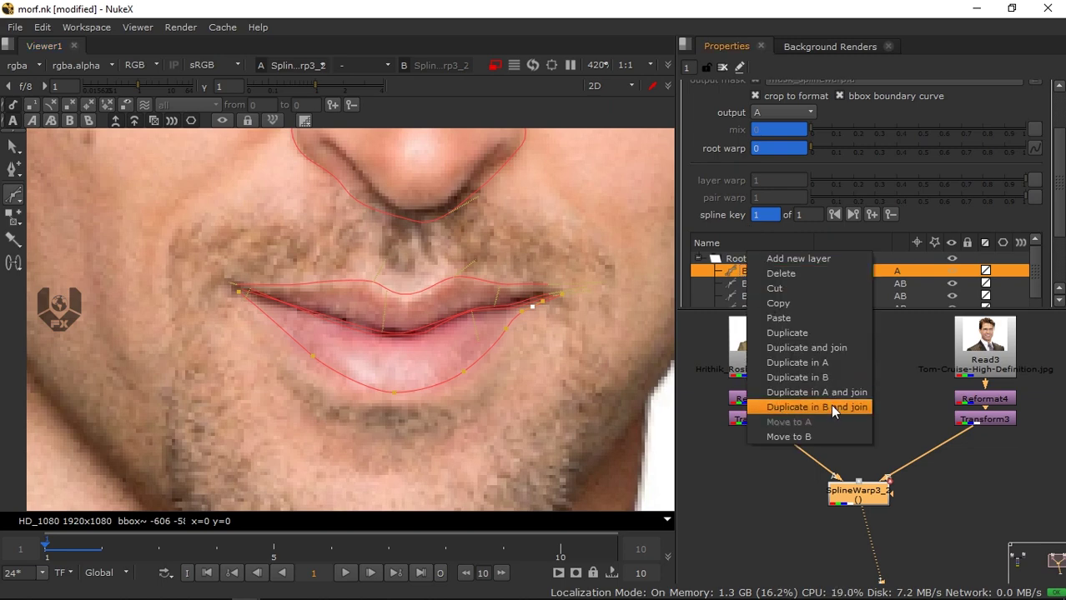
{"action": "left_click", "coordinate": [828, 407]}
{"action": "left_click", "coordinate": [784, 112]}
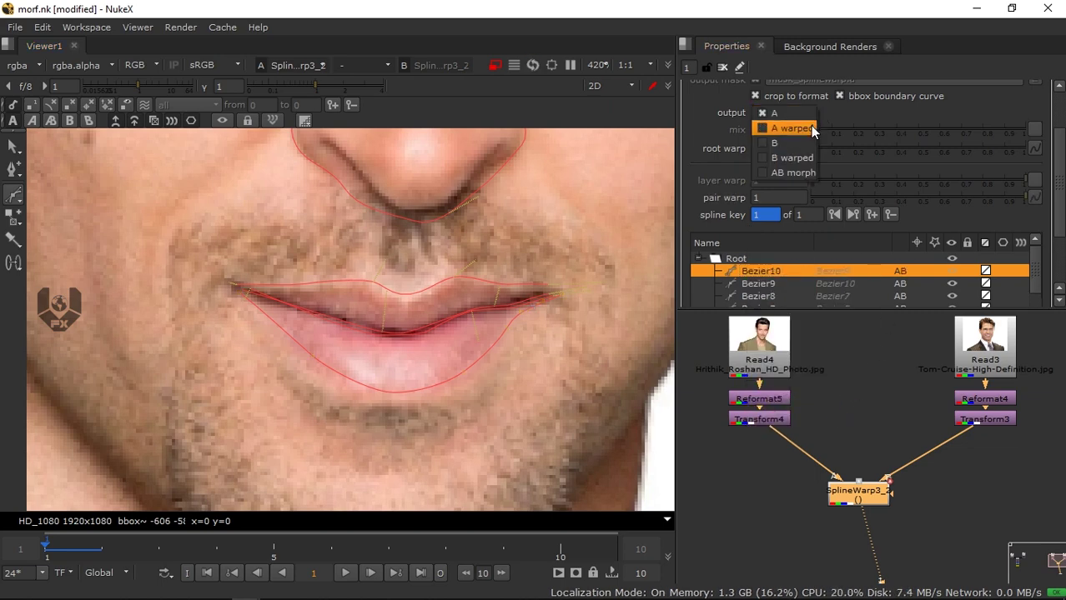
{"action": "left_click", "coordinate": [799, 144]}
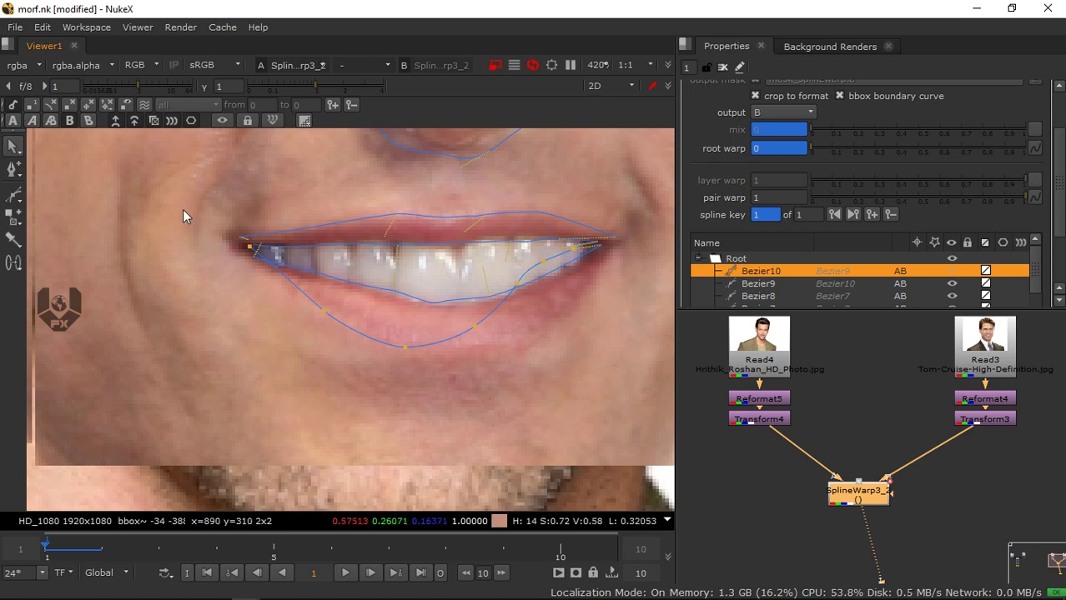
Shift the whole duplicated bottom-lip spline down toward the lower lip of the B face
{"action": "left_click_drag", "start_coordinate": [183, 209], "coordinate": [718, 418]}
{"action": "left_click_drag", "start_coordinate": [452, 278], "coordinate": [446, 298]}
{"action": "left_click_drag", "start_coordinate": [452, 400], "coordinate": [588, 247]}
{"action": "left_click_drag", "start_coordinate": [558, 288], "coordinate": [598, 279]}
{"action": "key", "text": "ctrl+z"}
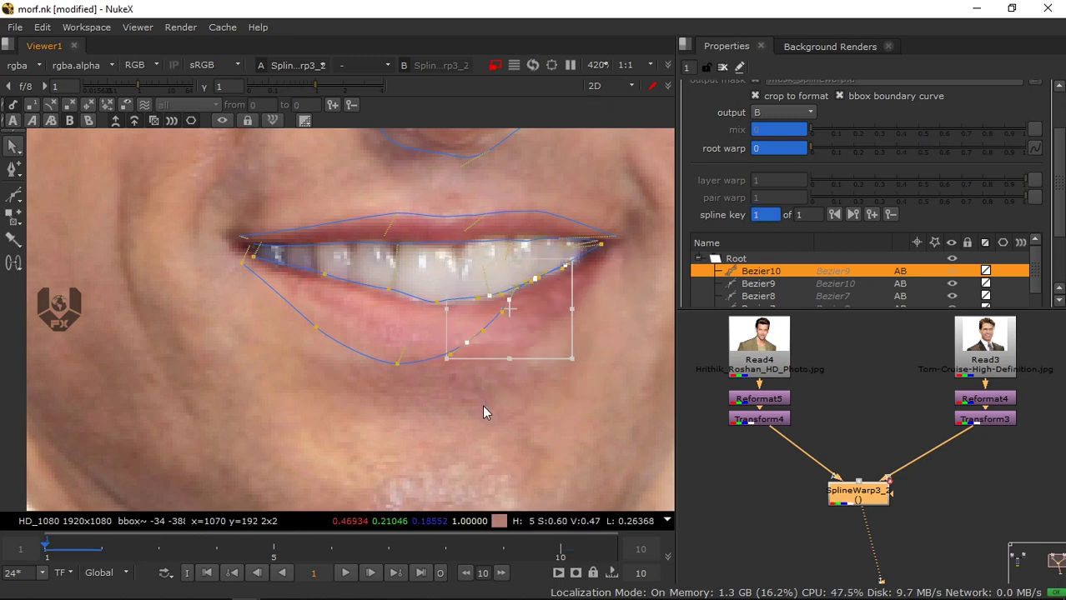
{"action": "left_click", "coordinate": [471, 397]}
Move the points of the duplicated bottom-lip spline onto the lower edge of the bottom lip on the B face, ending at the mouth corner
{"action": "left_click_drag", "start_coordinate": [456, 397], "coordinate": [569, 252]}
{"action": "left_click_drag", "start_coordinate": [528, 291], "coordinate": [594, 290]}
{"action": "left_click", "coordinate": [426, 412]}
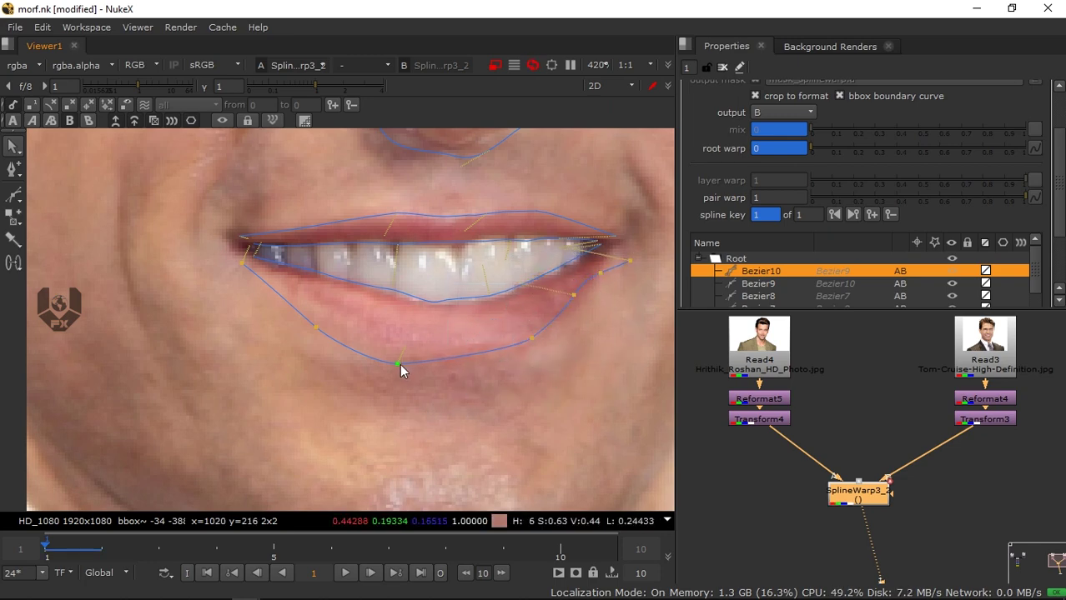
{"action": "left_click_drag", "start_coordinate": [400, 366], "coordinate": [435, 364]}
{"action": "left_click_drag", "start_coordinate": [318, 328], "coordinate": [323, 322]}
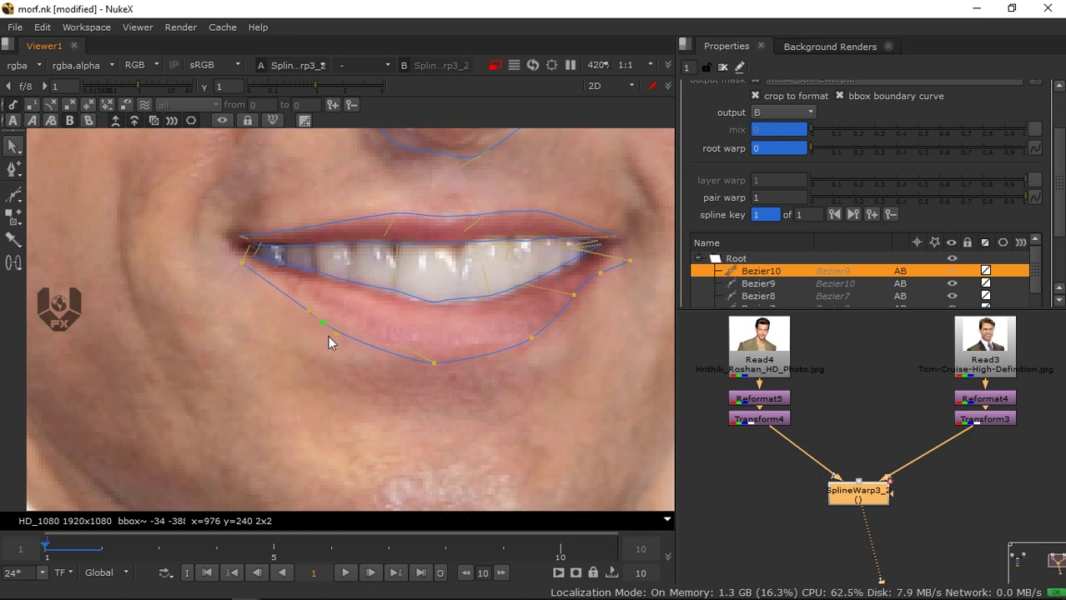
{"action": "left_click_drag", "start_coordinate": [629, 261], "coordinate": [621, 242]}
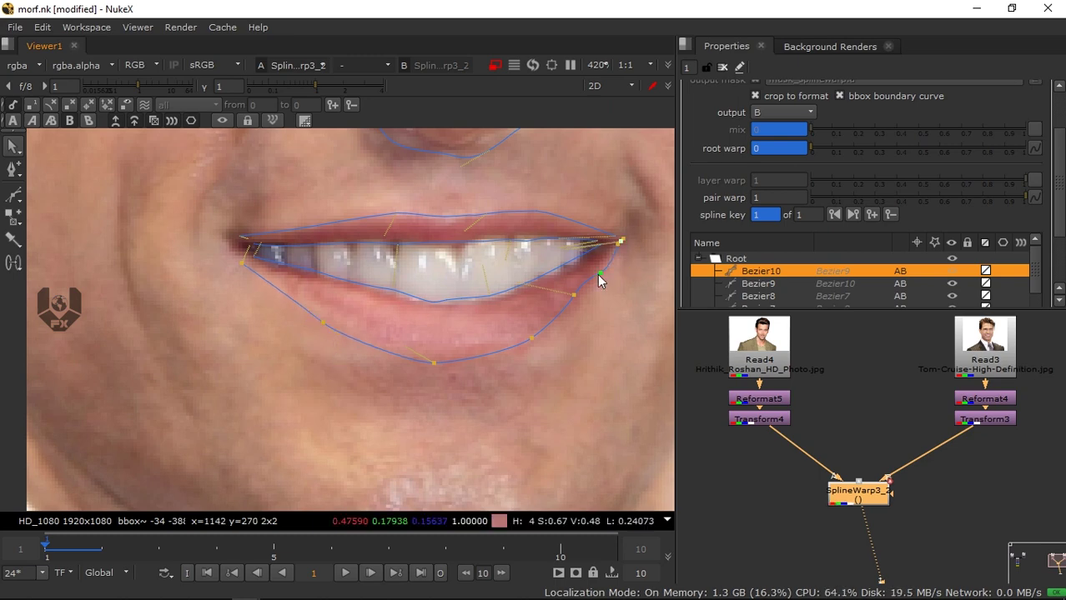
{"action": "left_click", "coordinate": [572, 308], "text": "ctrl+alt"}
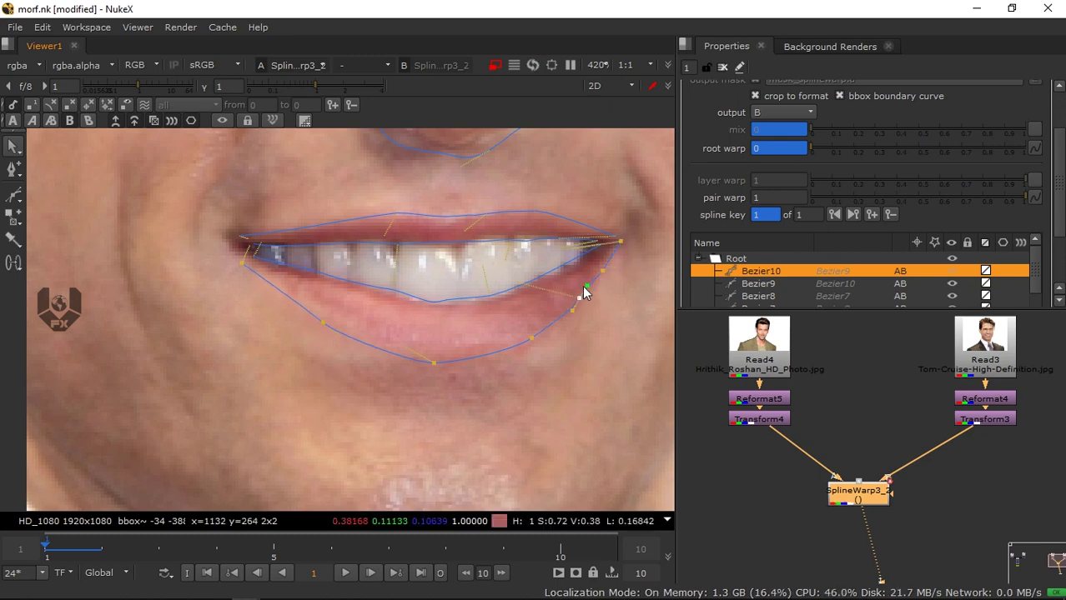
Set the output of the SplineWarp node to AB morph
{"action": "scroll", "coordinate": [590, 295], "scroll_direction": "down", "scroll_amount": 5}
{"action": "key", "text": "b"}
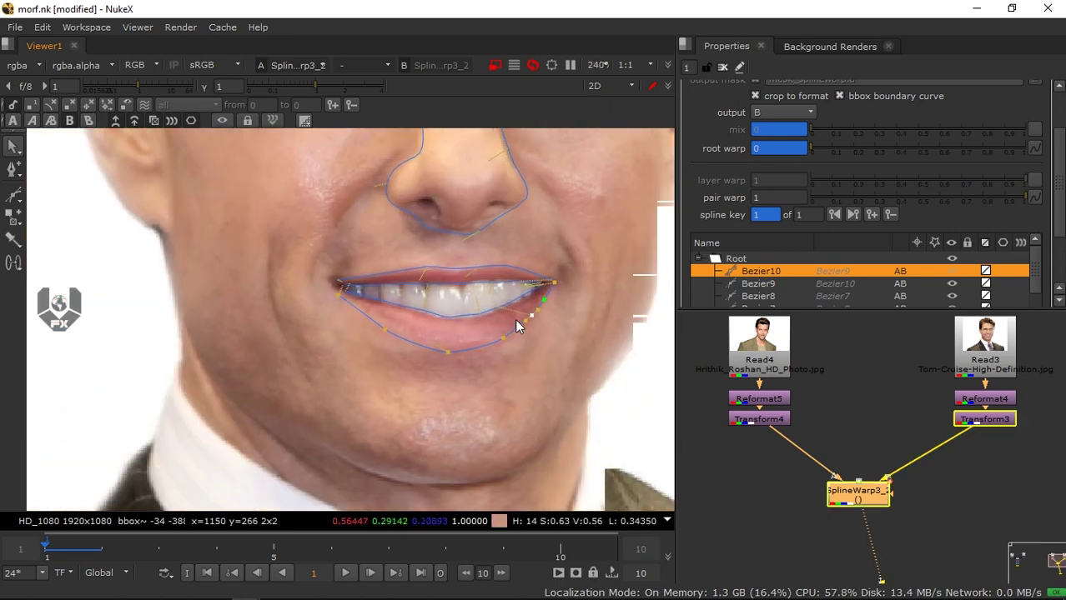
{"action": "left_click", "coordinate": [782, 113]}
{"action": "left_click", "coordinate": [788, 145]}
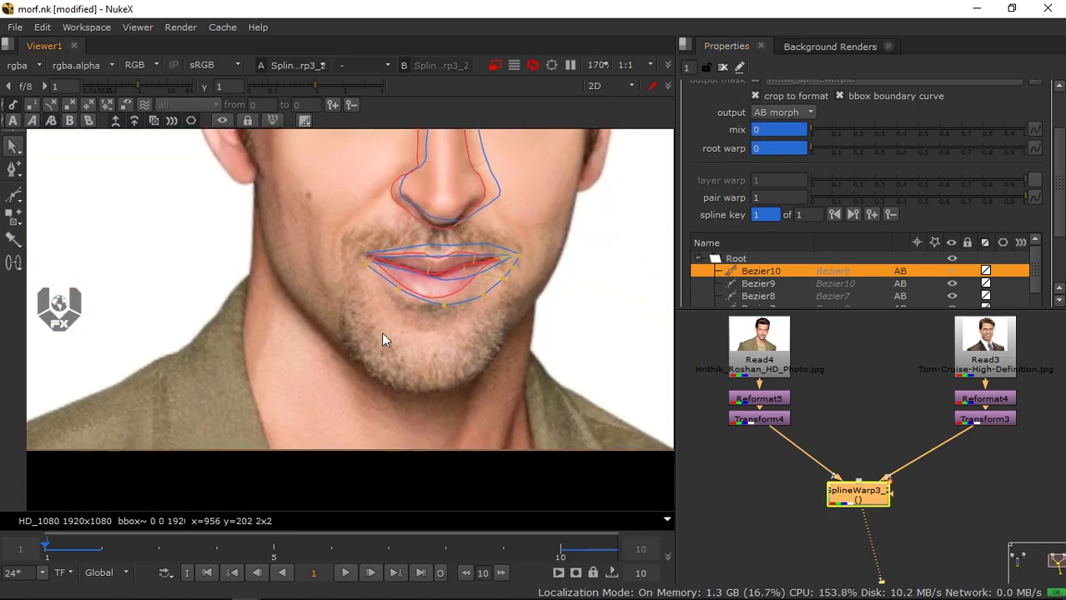
{"action": "middle_click_drag", "start_coordinate": [381, 332], "coordinate": [362, 397]}
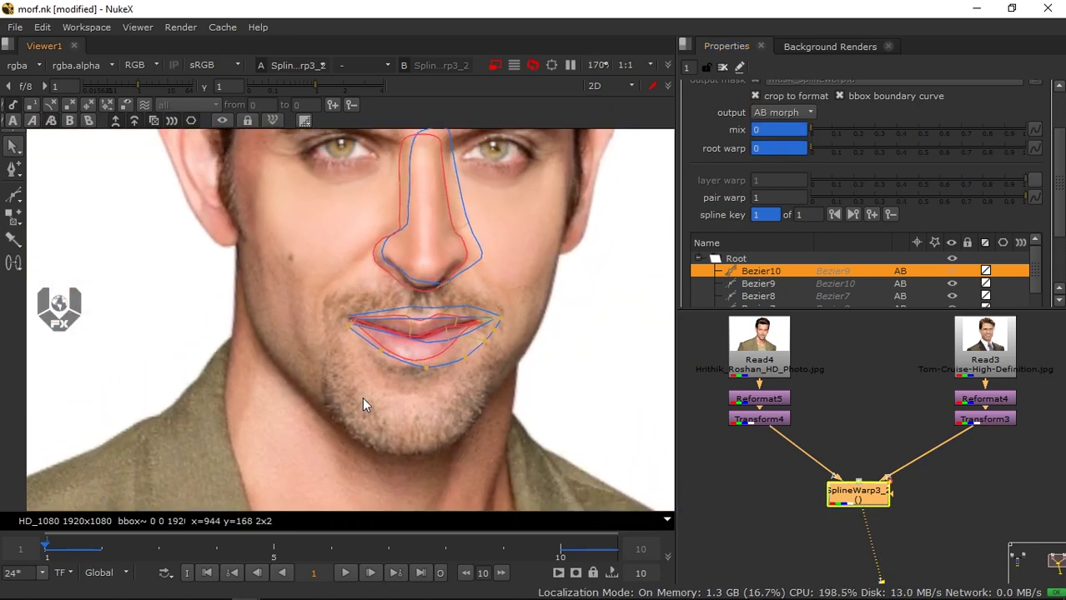
{"action": "key", "text": "o"}
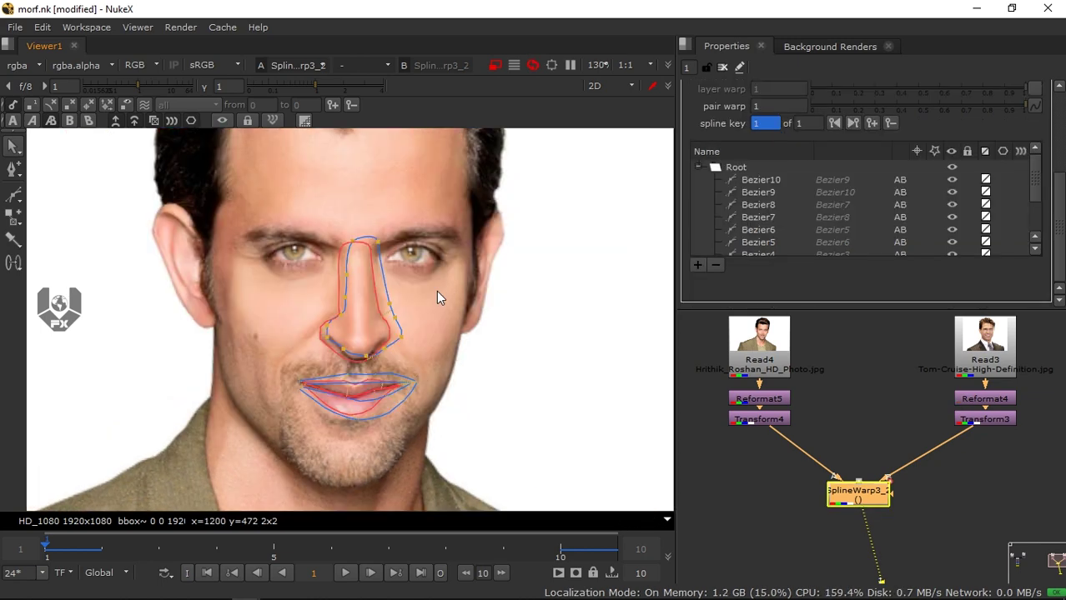
Turn off the visibility of the joined nose splines Bezier1 and Bezier2
{"action": "middle_click_drag", "start_coordinate": [437, 290], "coordinate": [500, 270]}
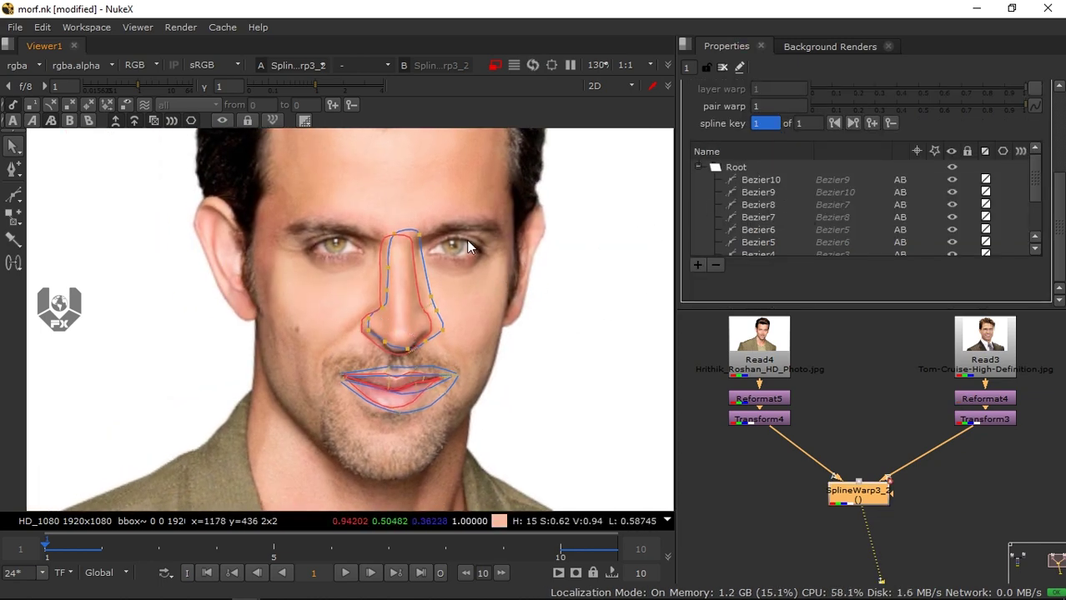
{"action": "scroll", "coordinate": [429, 274], "scroll_direction": "up", "scroll_amount": 4}
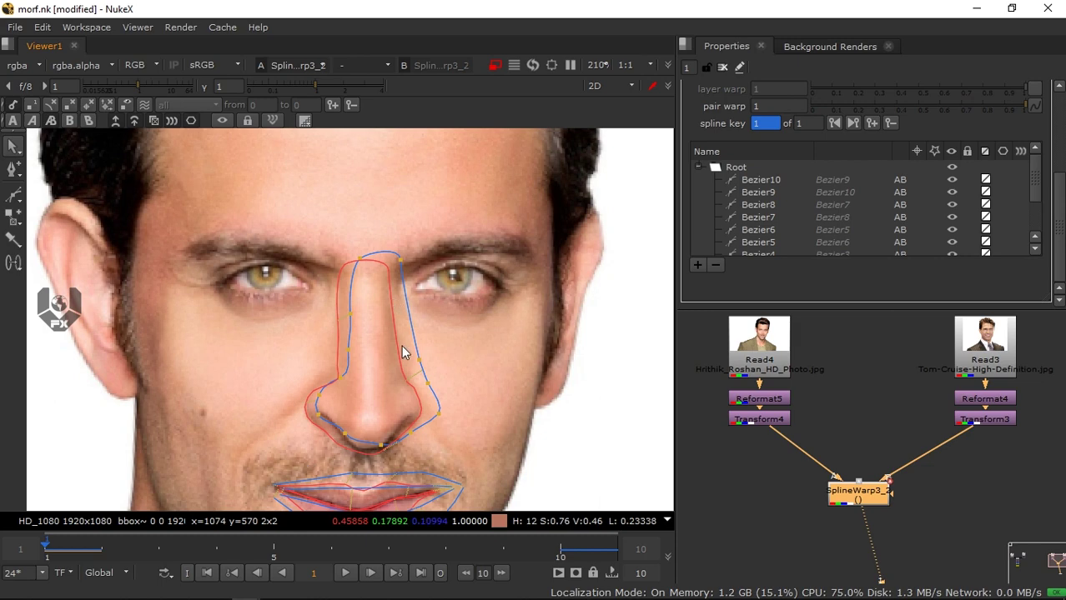
{"action": "middle_click_drag", "start_coordinate": [359, 480], "coordinate": [397, 338]}
{"action": "middle_click_drag", "start_coordinate": [475, 311], "coordinate": [454, 379]}
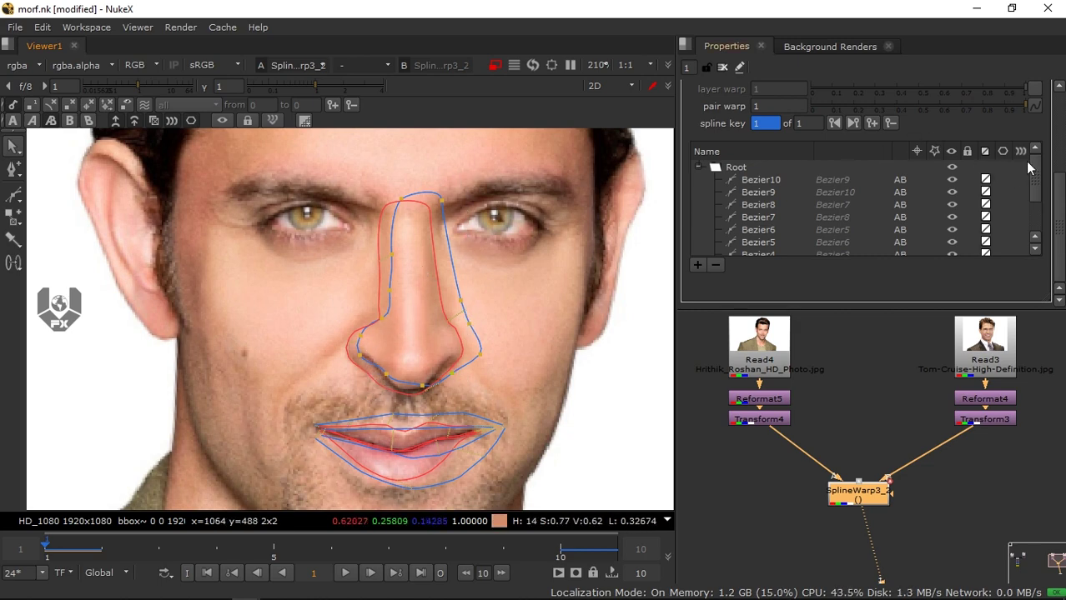
{"action": "left_click_drag", "start_coordinate": [1032, 167], "coordinate": [1036, 195]}
{"action": "left_click", "coordinate": [953, 240]}
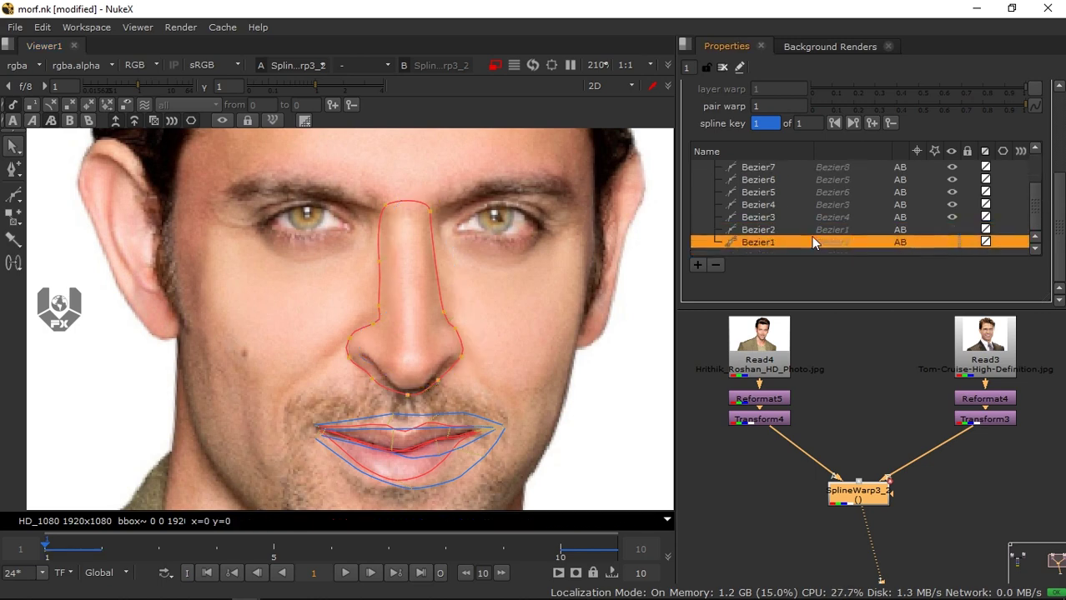
{"action": "left_click", "coordinate": [444, 287]}
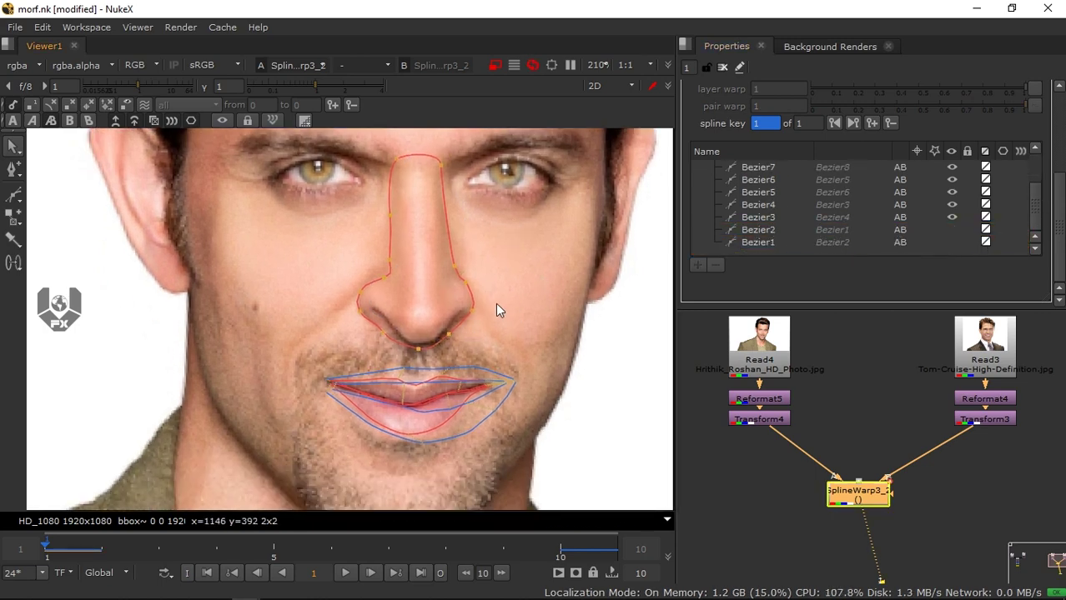
Play the morph with the overlay hidden, examine the lips closely around frame 5, and return to frame 1
{"action": "key", "text": "o"}
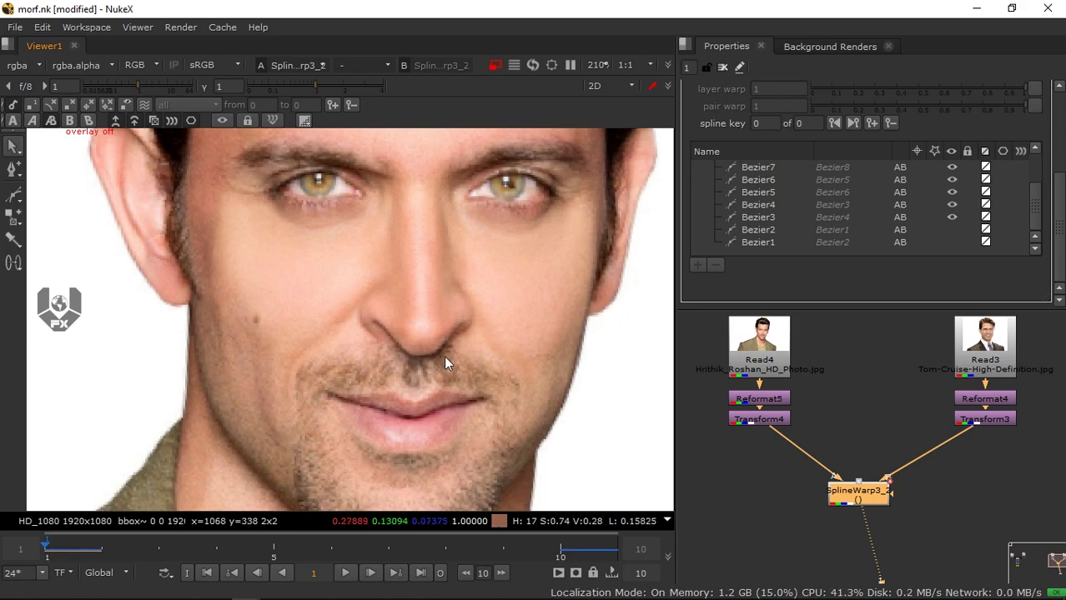
{"action": "left_click", "coordinate": [344, 573]}
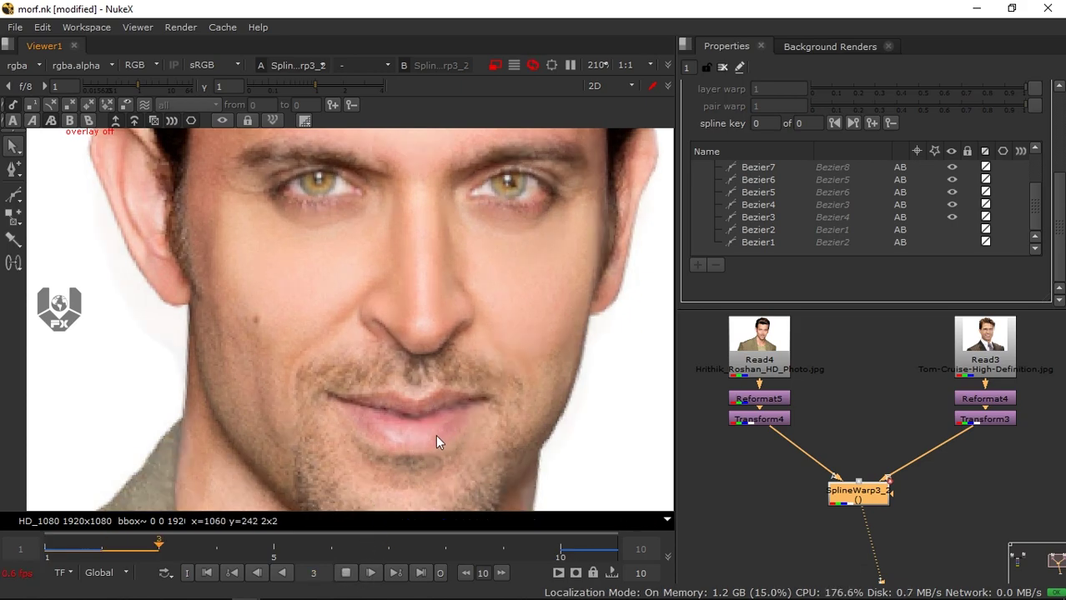
{"action": "scroll", "coordinate": [437, 438], "scroll_direction": "up", "scroll_amount": 3}
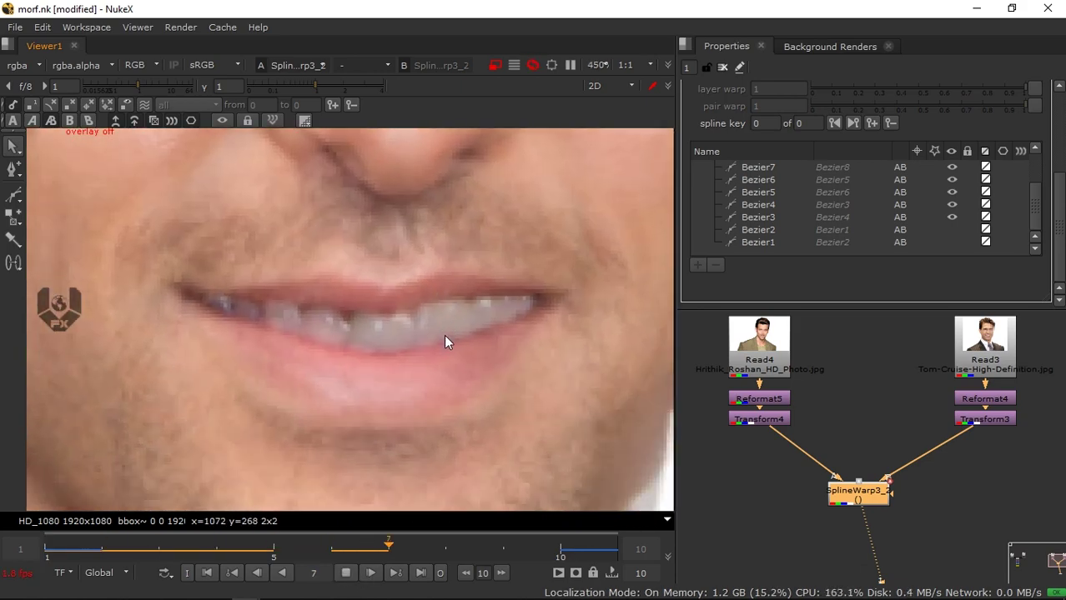
{"action": "scroll", "coordinate": [472, 382], "scroll_direction": "up", "scroll_amount": 1}
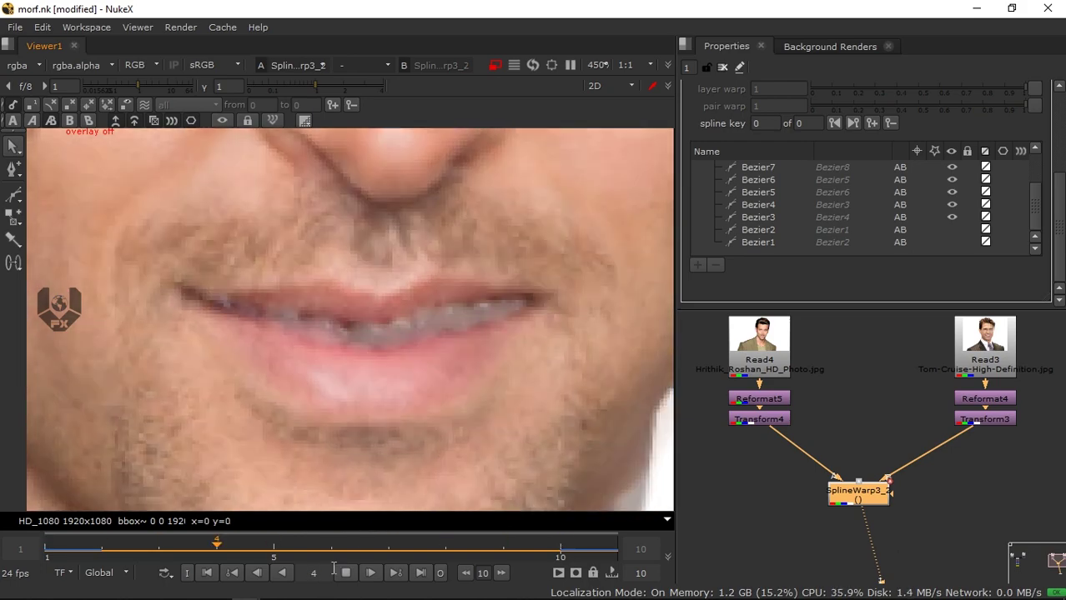
{"action": "left_click", "coordinate": [264, 552]}
{"action": "left_click_drag", "start_coordinate": [264, 557], "coordinate": [258, 532]}
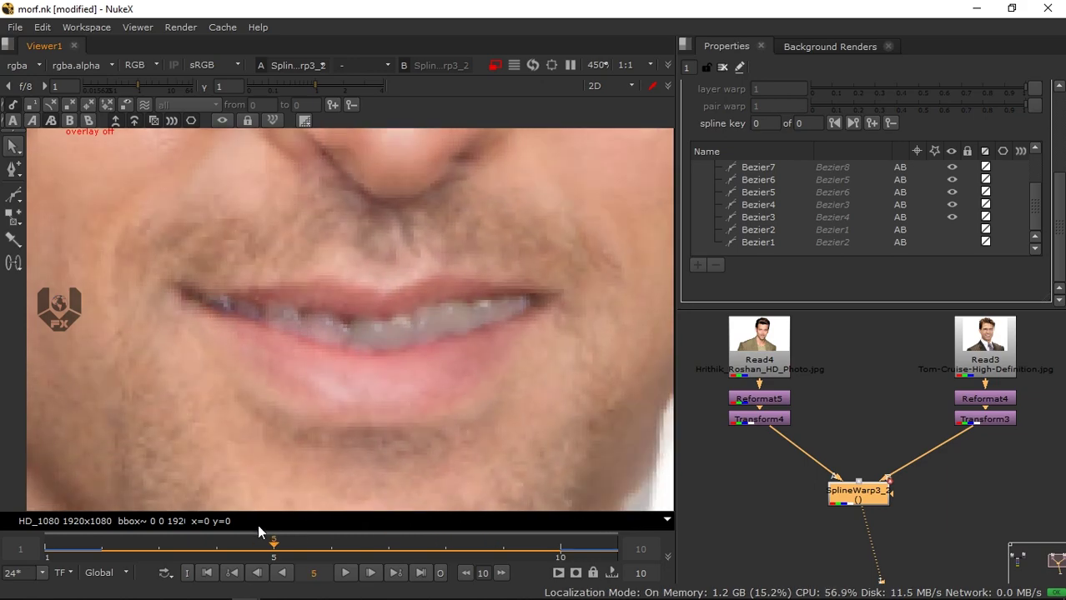
{"action": "left_click", "coordinate": [208, 577]}
Turn the viewer overlay back on and activate the Bezier tool for the left-hand eye
{"action": "middle_click_drag", "start_coordinate": [265, 185], "coordinate": [365, 336]}
{"action": "middle_click_drag", "start_coordinate": [355, 197], "coordinate": [341, 367]}
{"action": "scroll", "coordinate": [371, 320], "scroll_direction": "down", "scroll_amount": 3}
{"action": "scroll", "coordinate": [339, 338], "scroll_direction": "down", "scroll_amount": 8}
{"action": "key", "text": "o"}
{"action": "scroll", "coordinate": [339, 339], "scroll_direction": "up", "scroll_amount": 8}
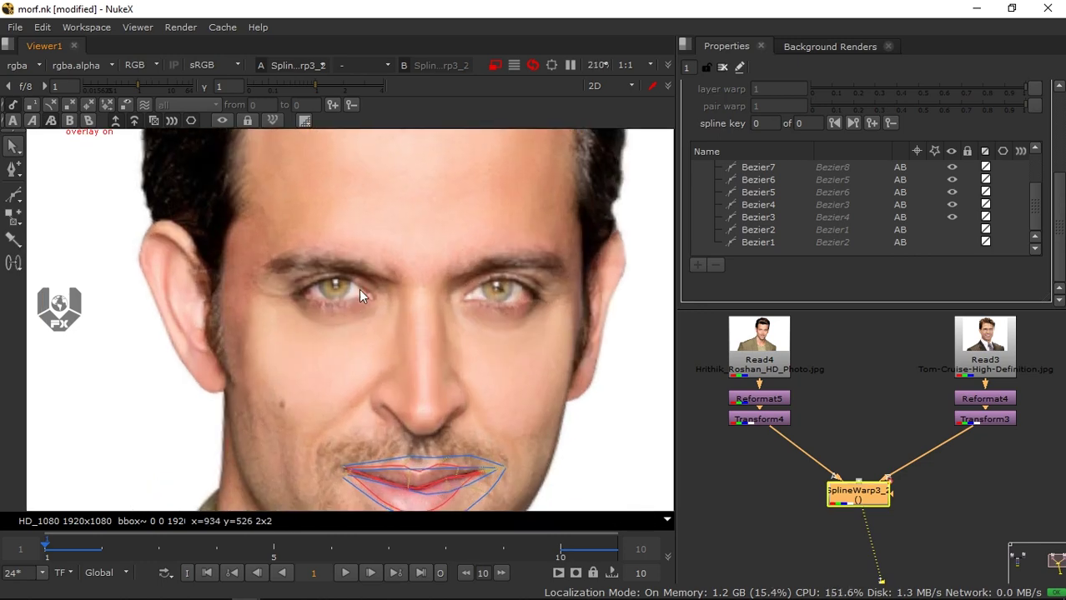
{"action": "middle_click_drag", "start_coordinate": [357, 291], "coordinate": [334, 308]}
{"action": "left_click", "coordinate": [17, 198]}
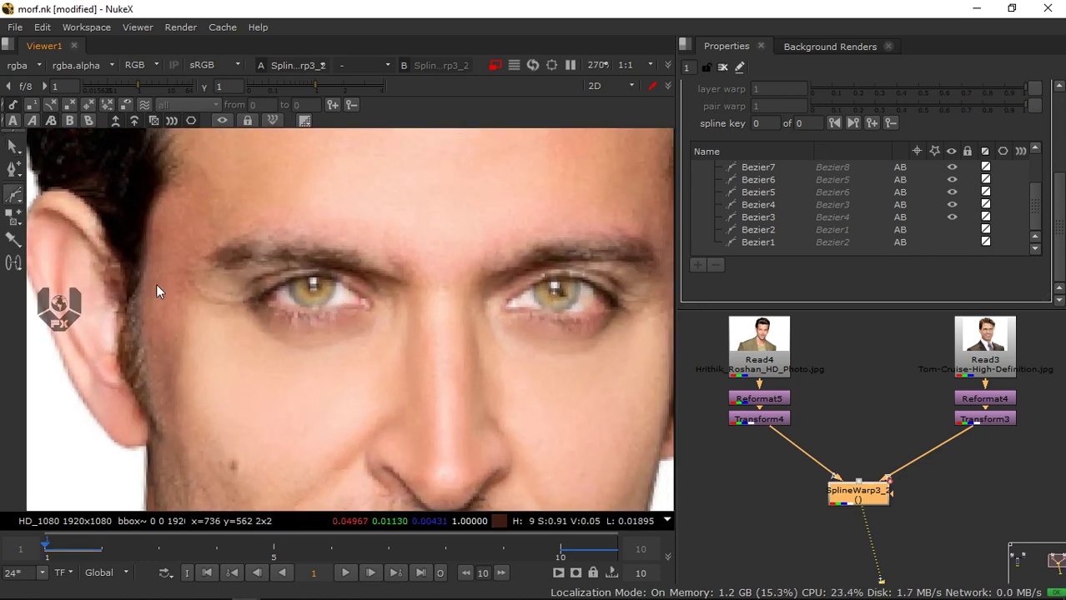
{"action": "scroll", "coordinate": [281, 302], "scroll_direction": "up", "scroll_amount": 2}
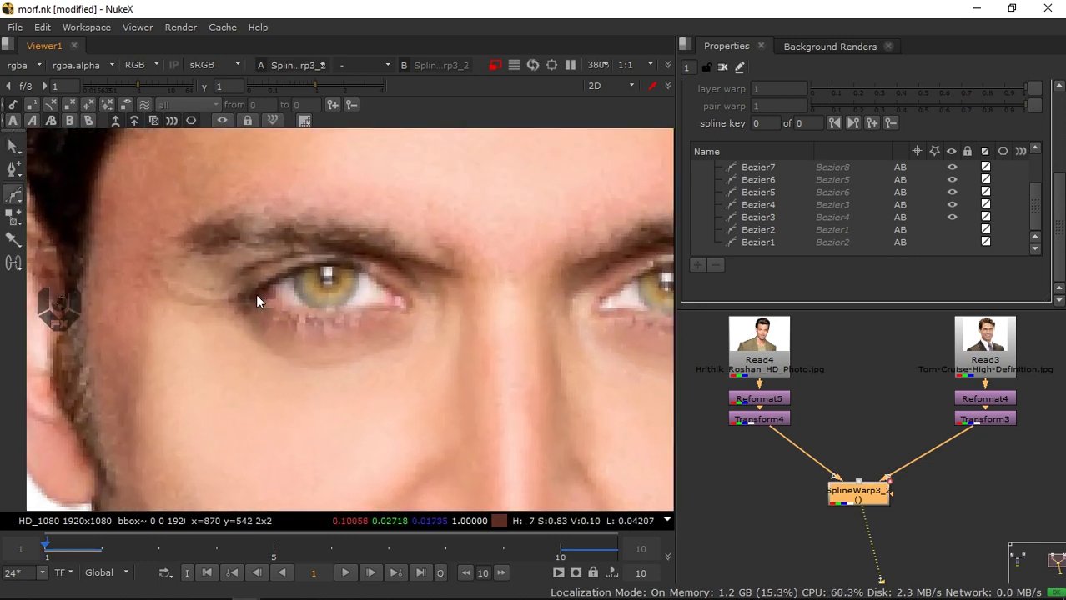
Discard the Bezier point started at the outer eye corner and set the SplineWarp output to A
{"action": "left_click_drag", "start_coordinate": [258, 295], "coordinate": [271, 305]}
{"action": "key", "text": "ctrl+z"}
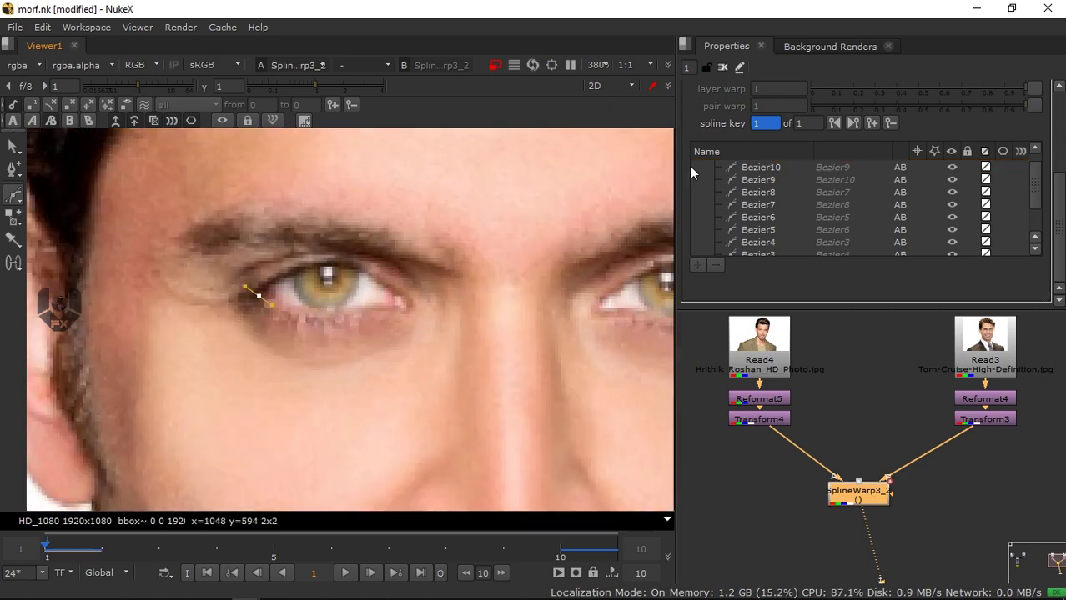
{"action": "scroll", "coordinate": [838, 167], "scroll_direction": "up", "scroll_amount": 4}
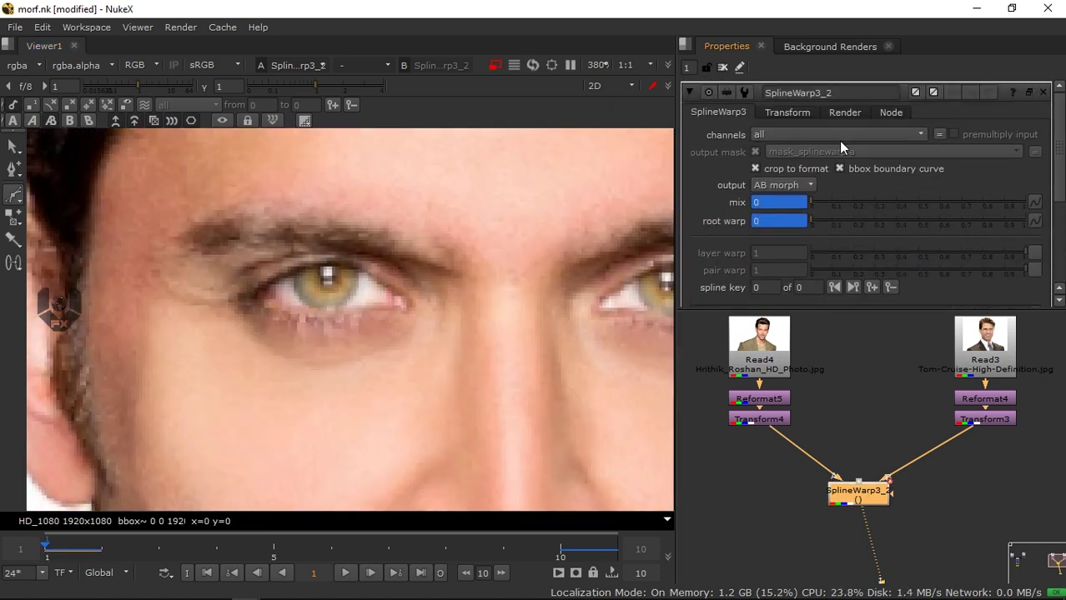
{"action": "left_click", "coordinate": [775, 184]}
{"action": "left_click", "coordinate": [780, 126]}
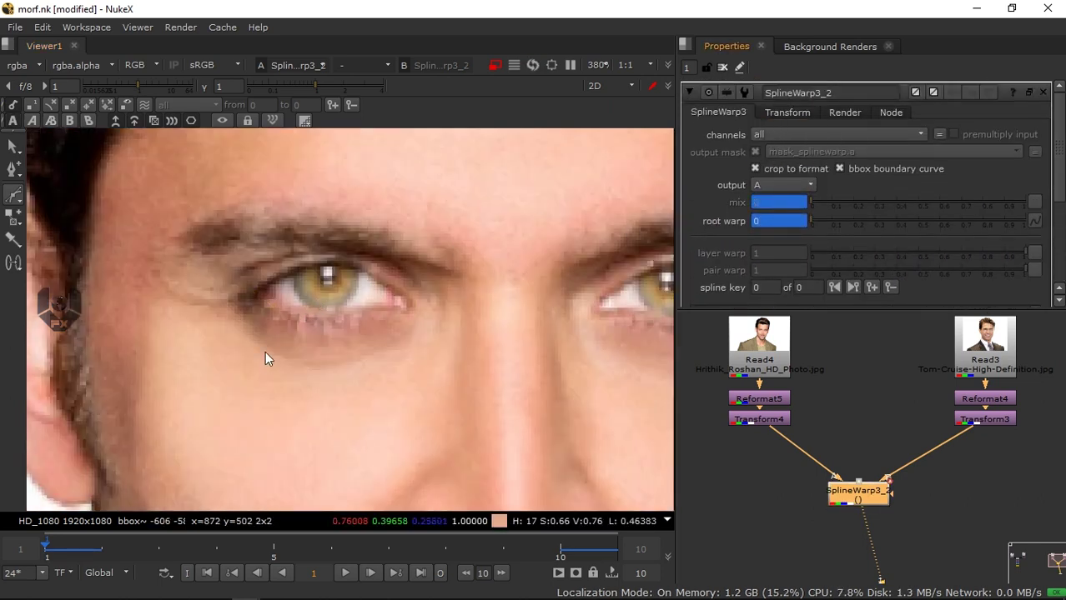
Draw an open Bezier along the lower eyelid of the left-hand eye on the A face, from outer to inner corner
{"action": "left_click", "coordinate": [257, 301]}
{"action": "left_click_drag", "start_coordinate": [322, 312], "coordinate": [424, 304]}
{"action": "middle_click_drag", "start_coordinate": [480, 252], "coordinate": [468, 255]}
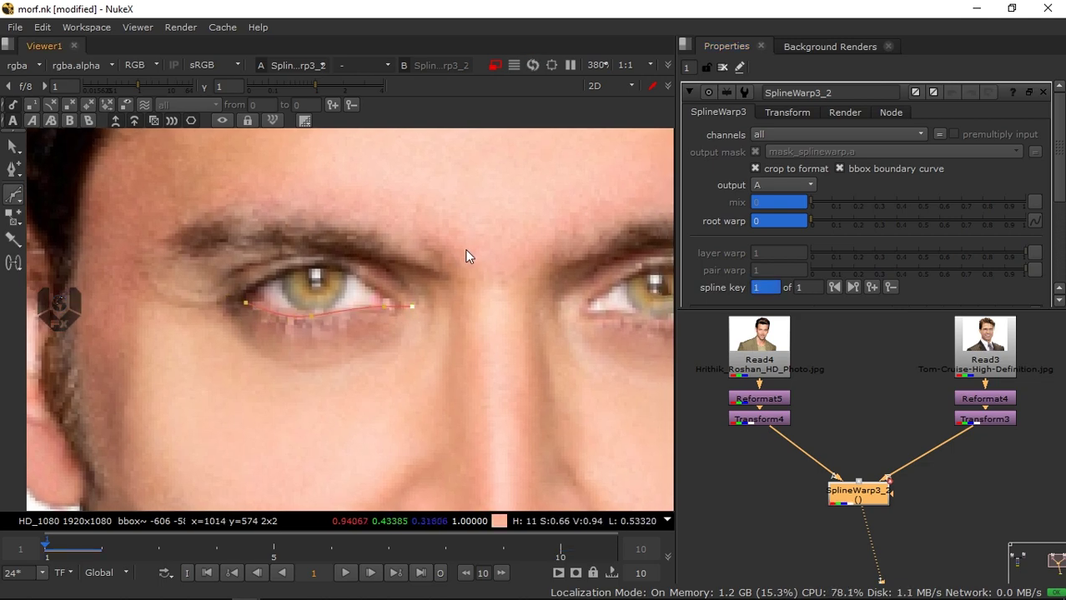
{"action": "key", "text": "Escape"}
Duplicate the lower-eyelid spline Bezier11 as a joined B spline and set the SplineWarp output to B
{"action": "scroll", "coordinate": [1042, 147], "scroll_direction": "down", "scroll_amount": 5}
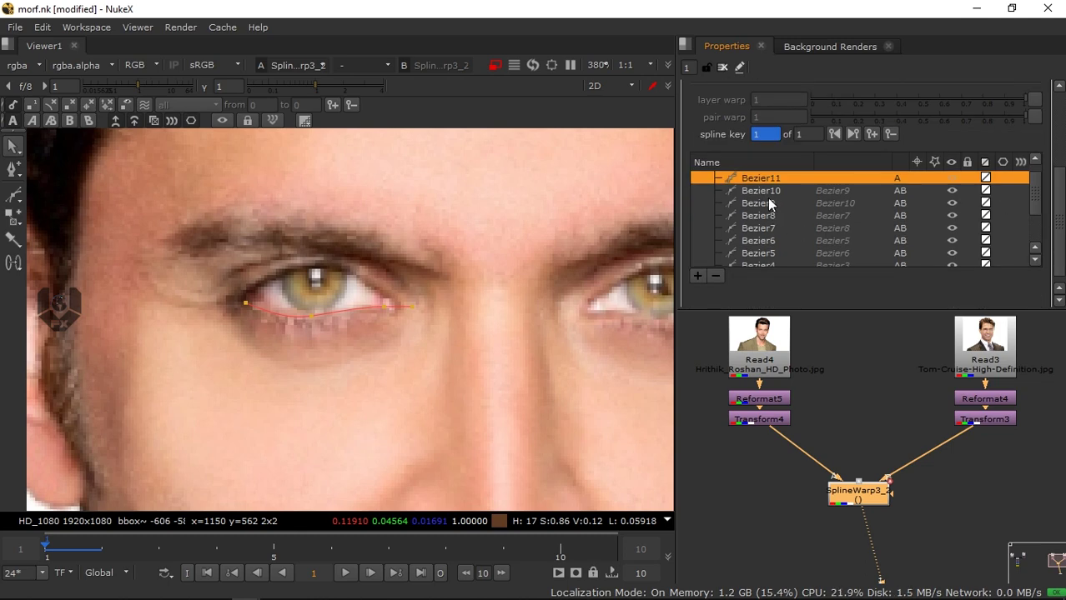
{"action": "right_click", "coordinate": [773, 178]}
{"action": "left_click", "coordinate": [838, 314]}
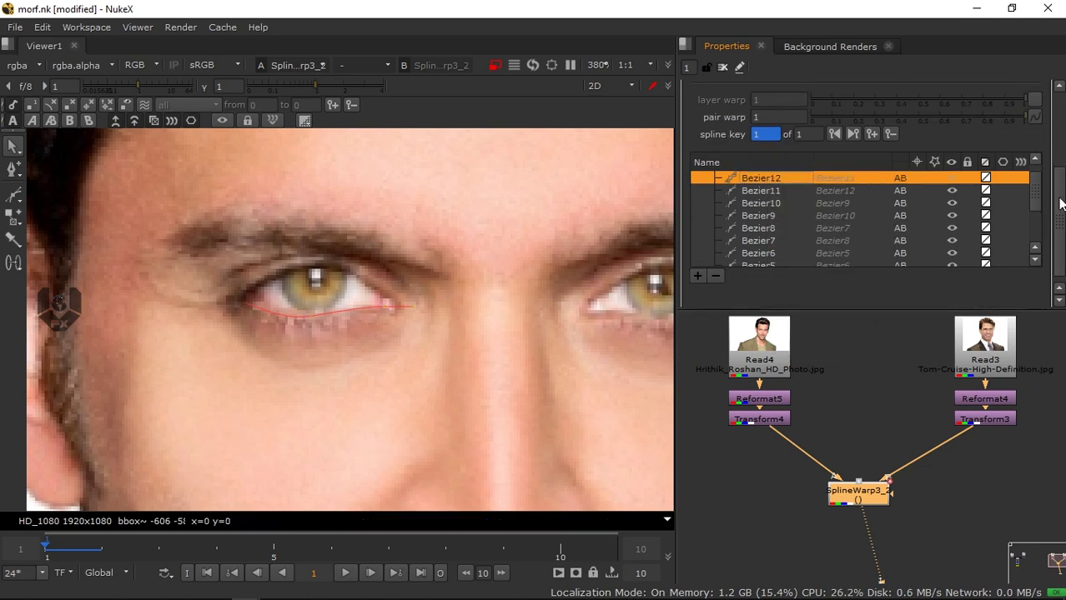
{"action": "scroll", "coordinate": [1063, 112], "scroll_direction": "up", "scroll_amount": 5}
{"action": "left_click", "coordinate": [755, 175]}
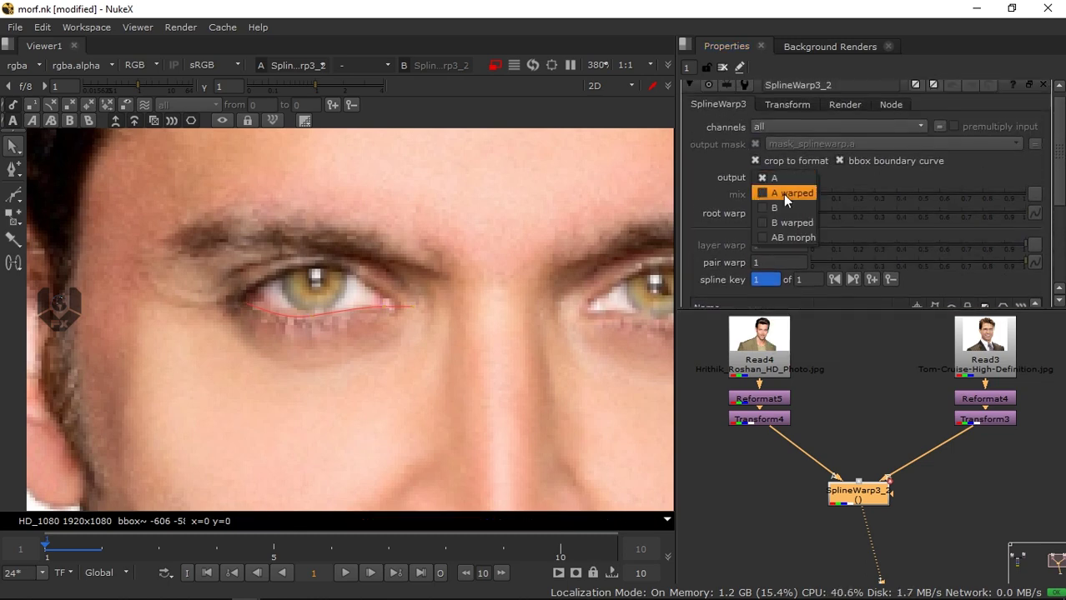
{"action": "left_click", "coordinate": [769, 213]}
Move the points of the duplicated lower-eyelid spline onto the lower eyelid of the B face
{"action": "left_click", "coordinate": [313, 314]}
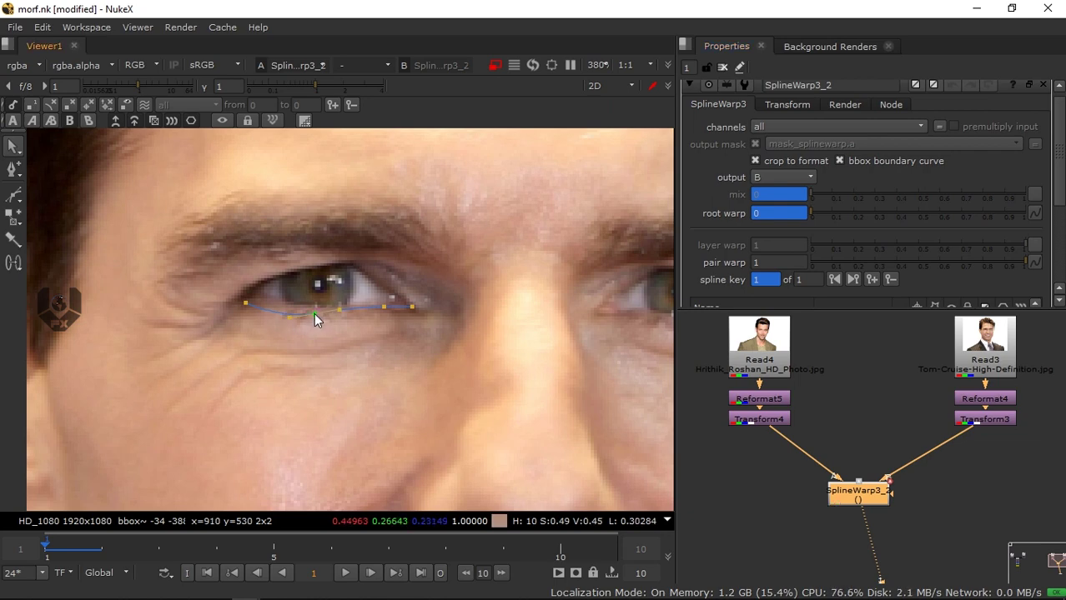
{"action": "left_click_drag", "start_coordinate": [253, 303], "coordinate": [251, 293]}
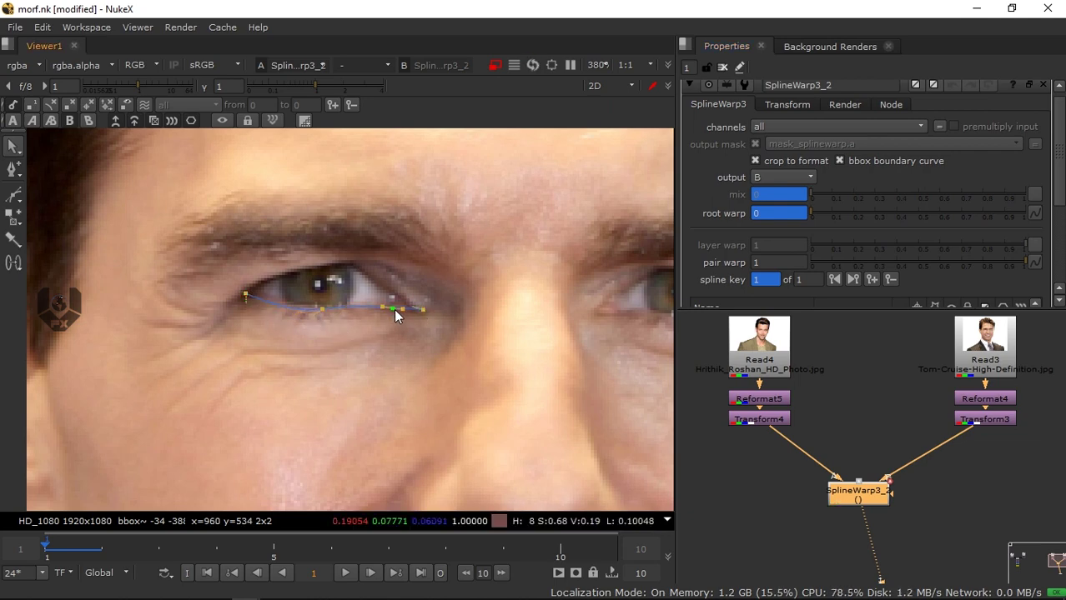
{"action": "left_click", "coordinate": [321, 309]}
{"action": "left_click_drag", "start_coordinate": [296, 312], "coordinate": [294, 309]}
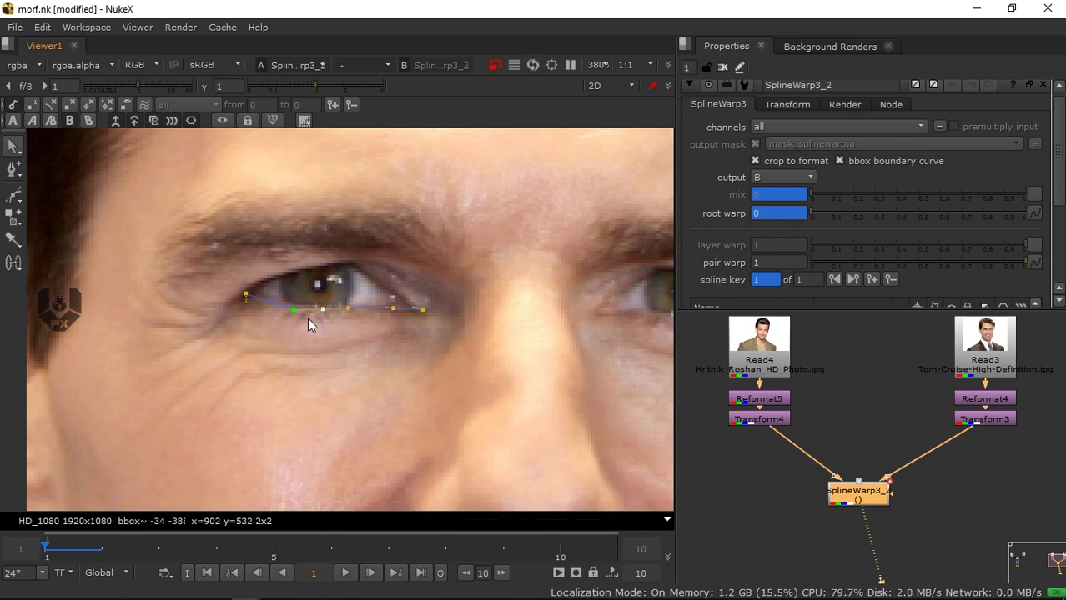
Set the output to A and draw an open Bezier around the sides and bottom of the left-hand iris
{"action": "left_click", "coordinate": [775, 177]}
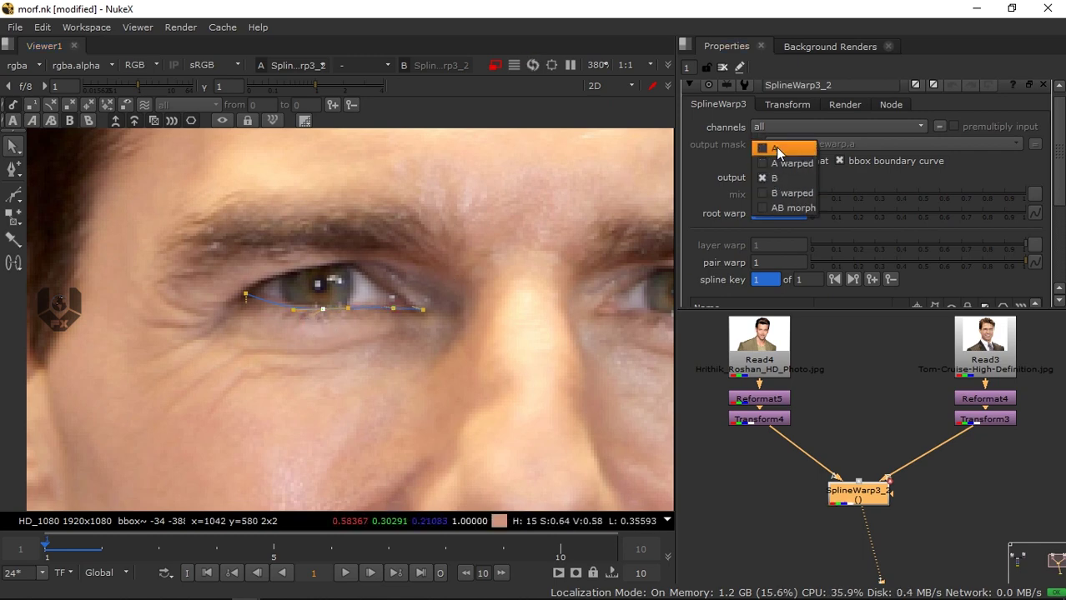
{"action": "left_click", "coordinate": [782, 149]}
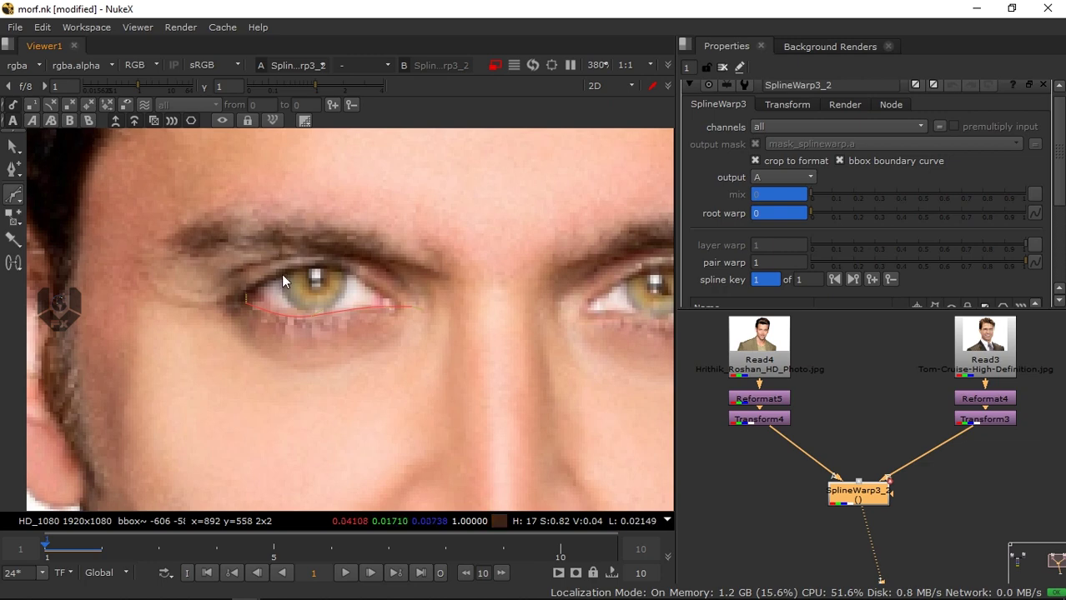
{"action": "left_click", "coordinate": [282, 275]}
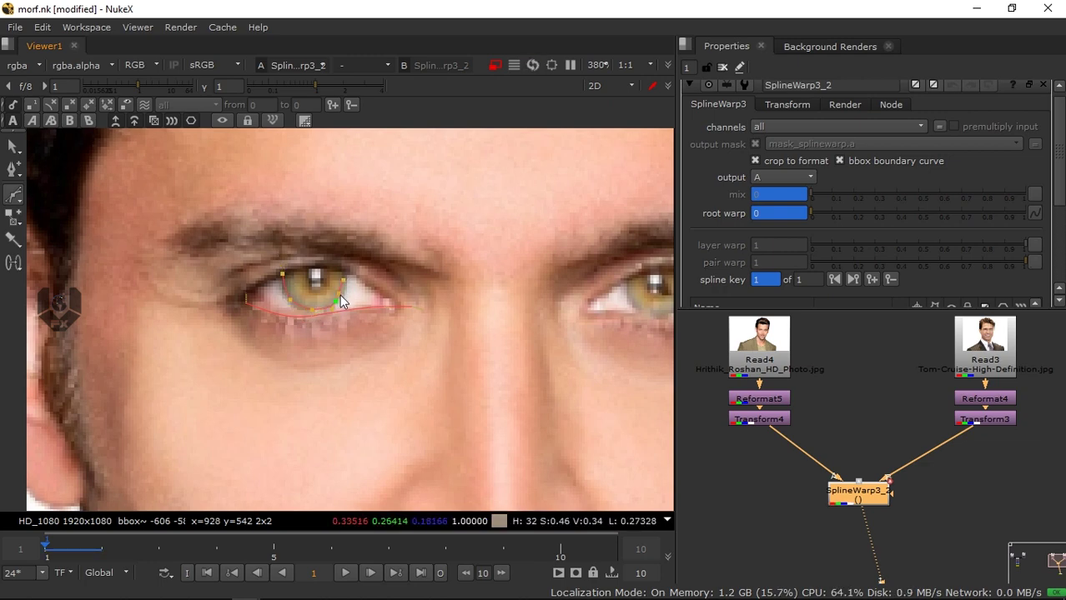
{"action": "left_click", "coordinate": [346, 273]}
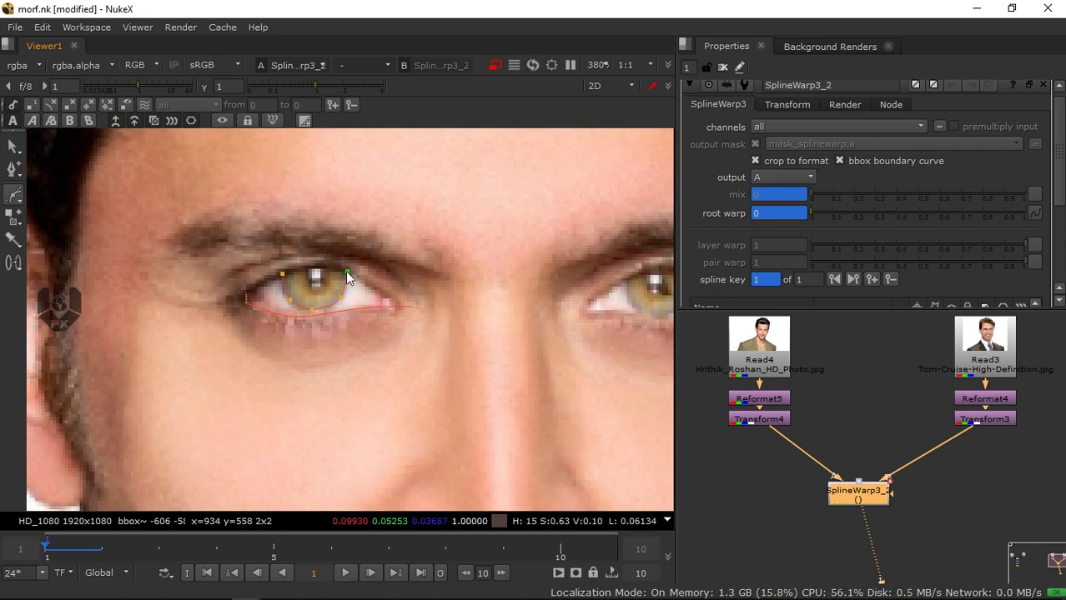
{"action": "left_click", "coordinate": [283, 274]}
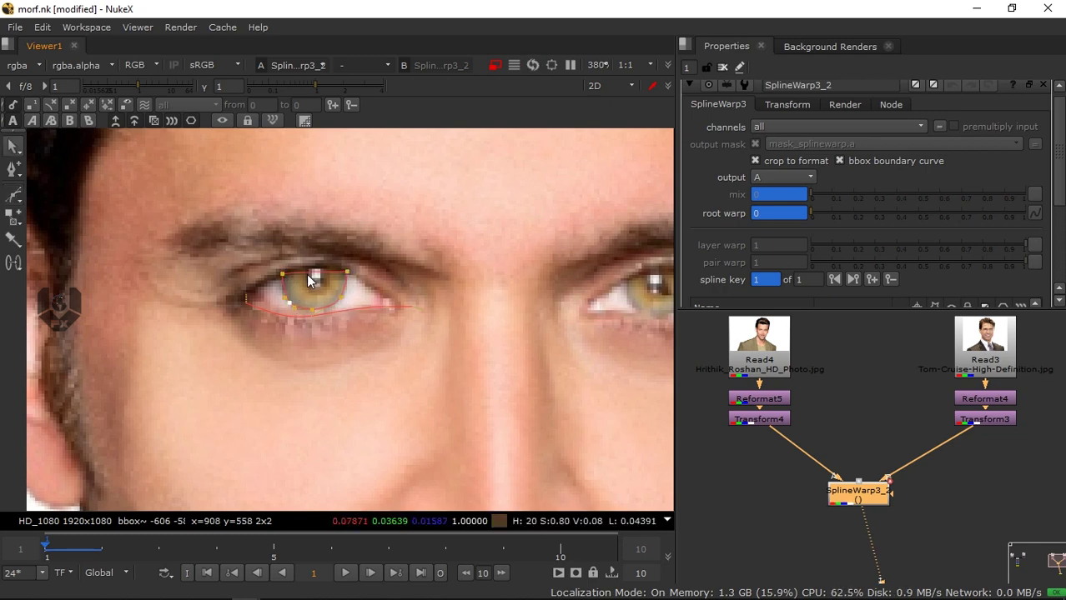
{"action": "key", "text": "v"}
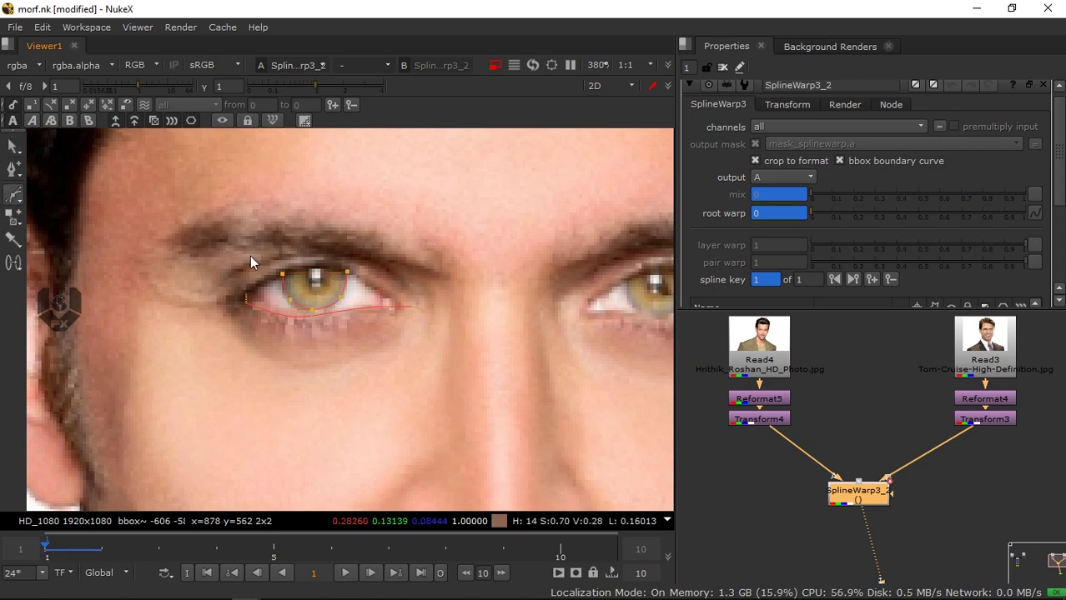
{"action": "key", "text": "q"}
Duplicate the iris spline Bezier13 as a joined B spline and set the SplineWarp output to B
{"action": "scroll", "coordinate": [1040, 149], "scroll_direction": "down", "scroll_amount": 3}
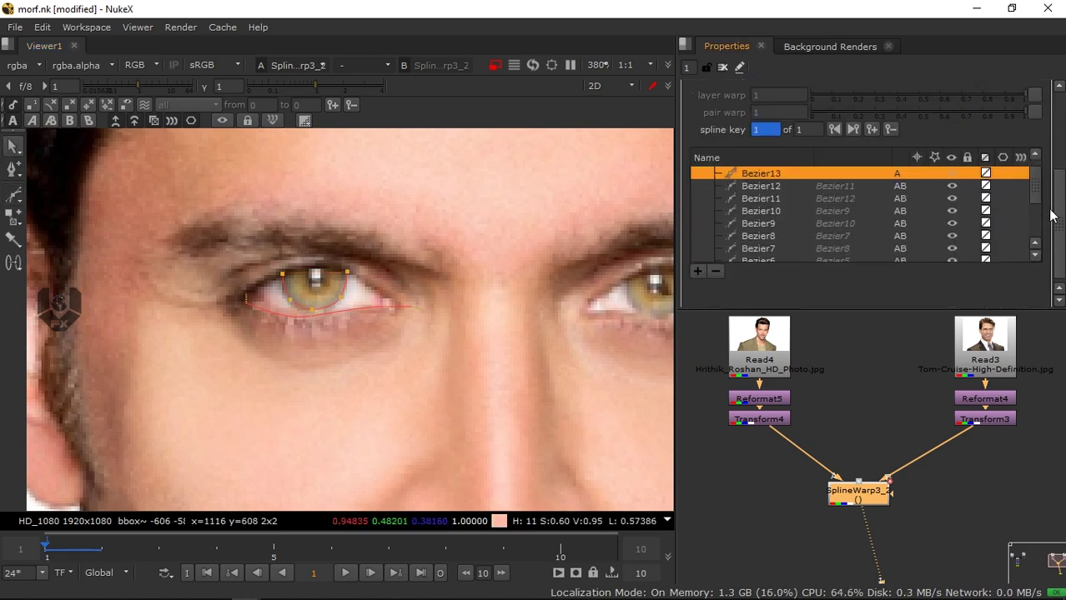
{"action": "right_click", "coordinate": [762, 181]}
{"action": "left_click", "coordinate": [817, 312]}
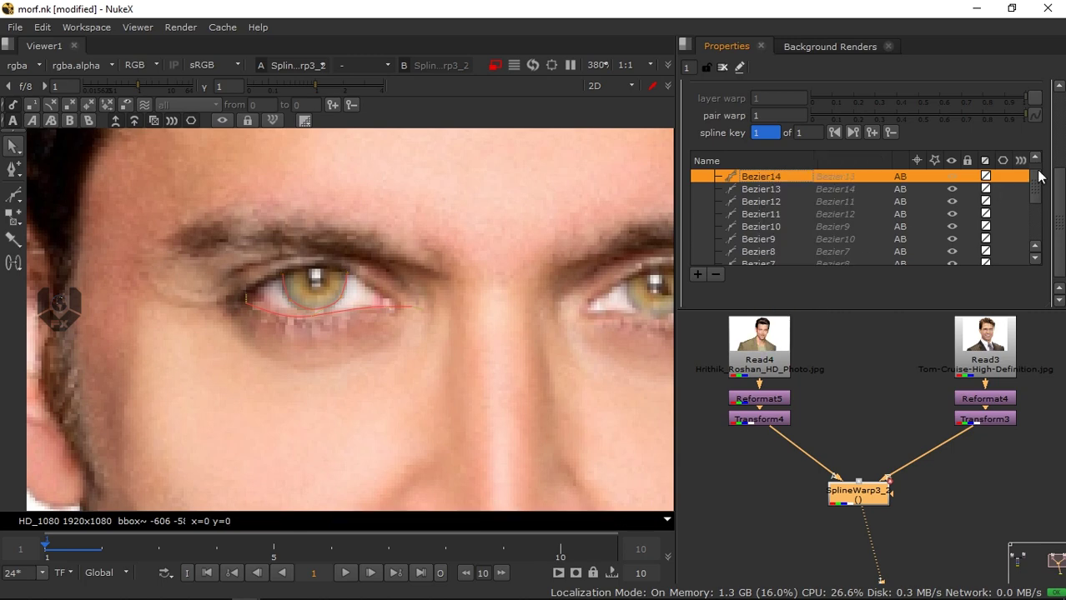
{"action": "scroll", "coordinate": [813, 175], "scroll_direction": "up", "scroll_amount": 5}
{"action": "left_click", "coordinate": [788, 185]}
{"action": "left_click", "coordinate": [775, 215]}
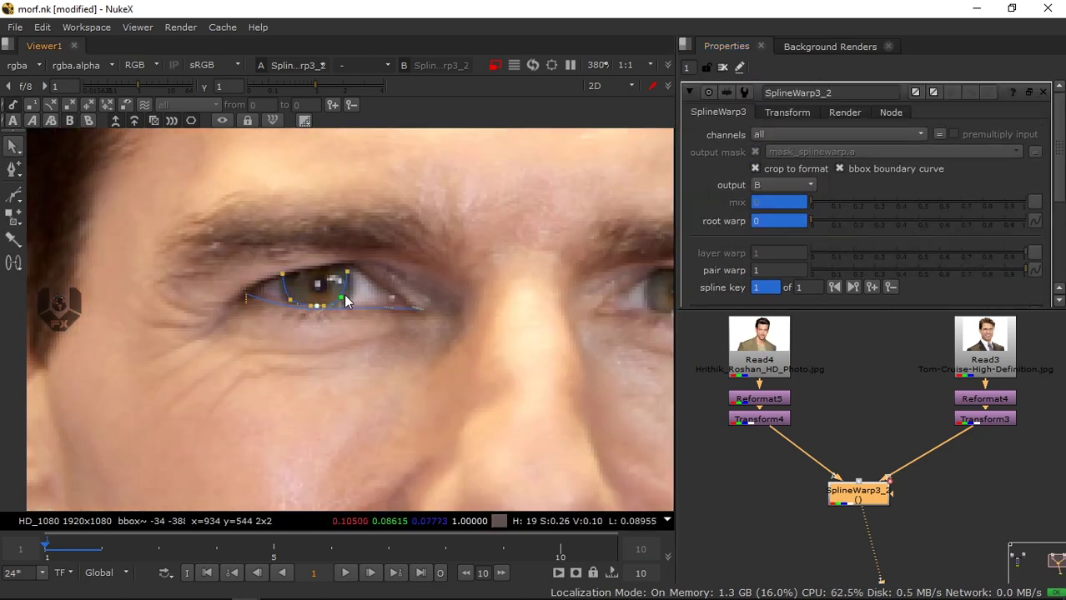
Move the points of the duplicated iris spline onto the edge of the left-hand iris on the B face
{"action": "left_click_drag", "start_coordinate": [347, 271], "coordinate": [350, 266]}
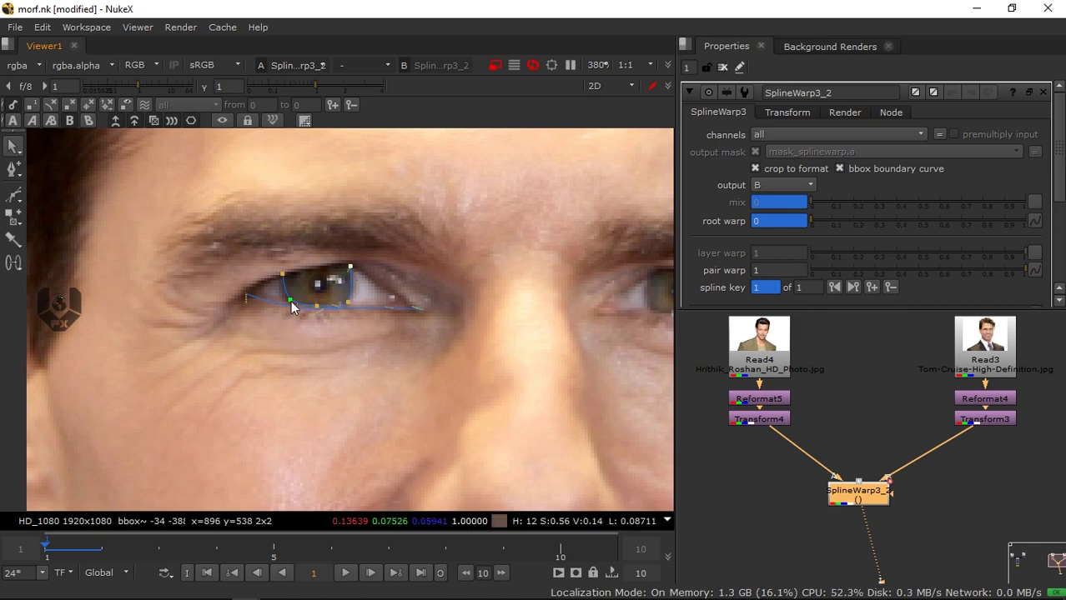
{"action": "left_click_drag", "start_coordinate": [290, 300], "coordinate": [282, 277]}
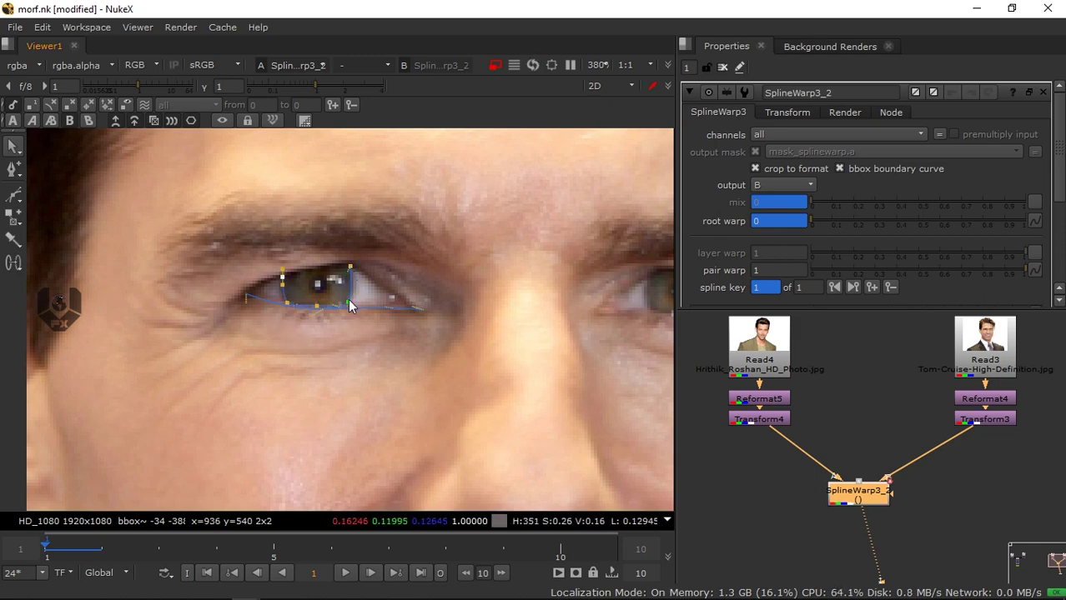
{"action": "left_click_drag", "start_coordinate": [348, 300], "coordinate": [352, 296]}
{"action": "left_click", "coordinate": [345, 308]}
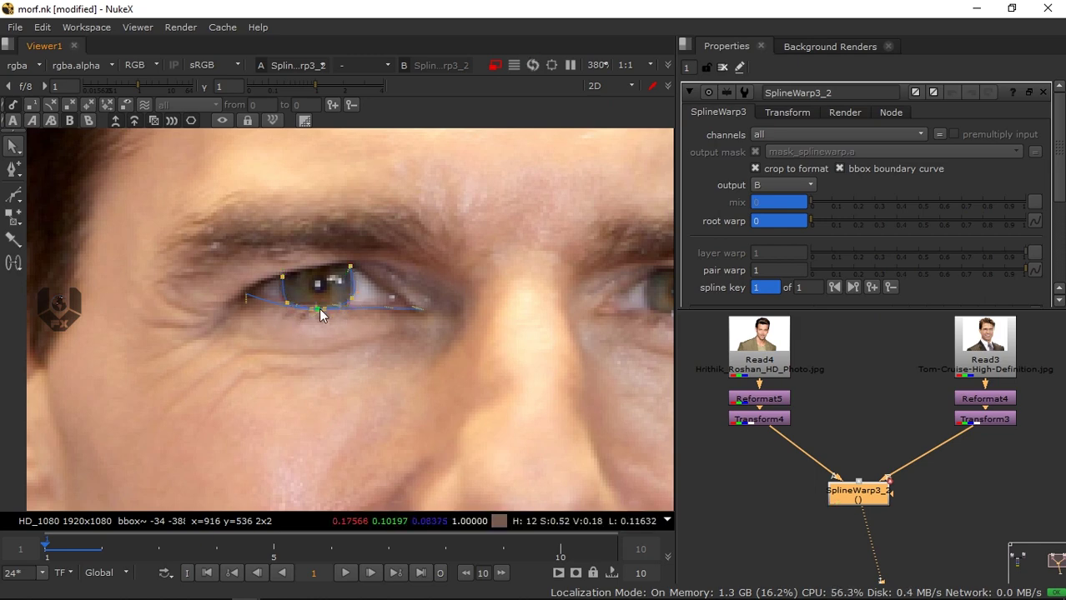
{"action": "left_click", "coordinate": [350, 265]}
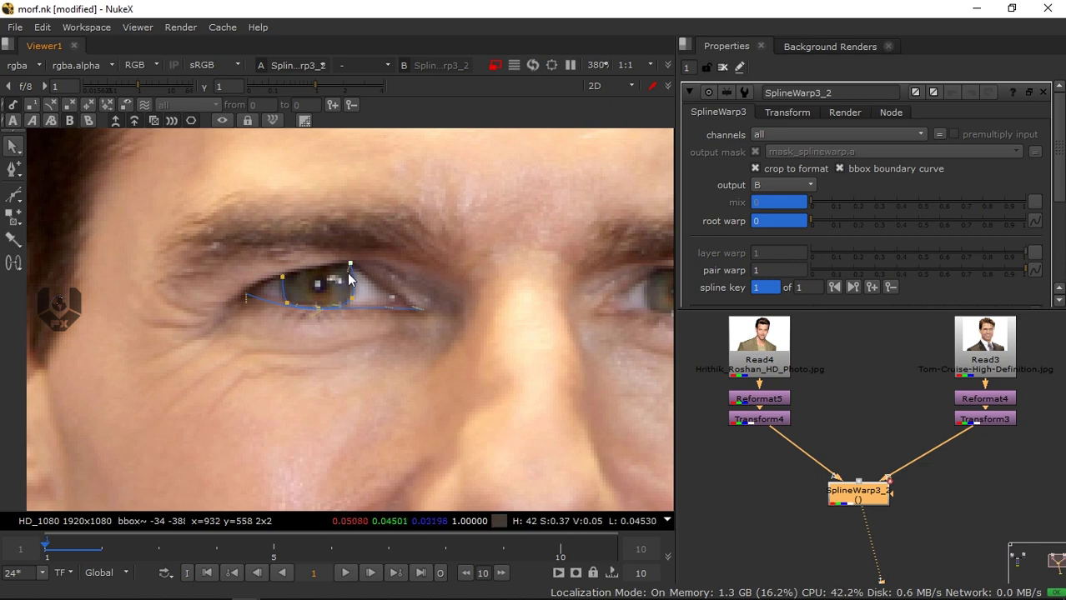
Set the output to A and draw an open Bezier along the left-hand eye's upper eyelid, from outer to inner corner
{"action": "left_click", "coordinate": [784, 184]}
{"action": "left_click", "coordinate": [776, 152]}
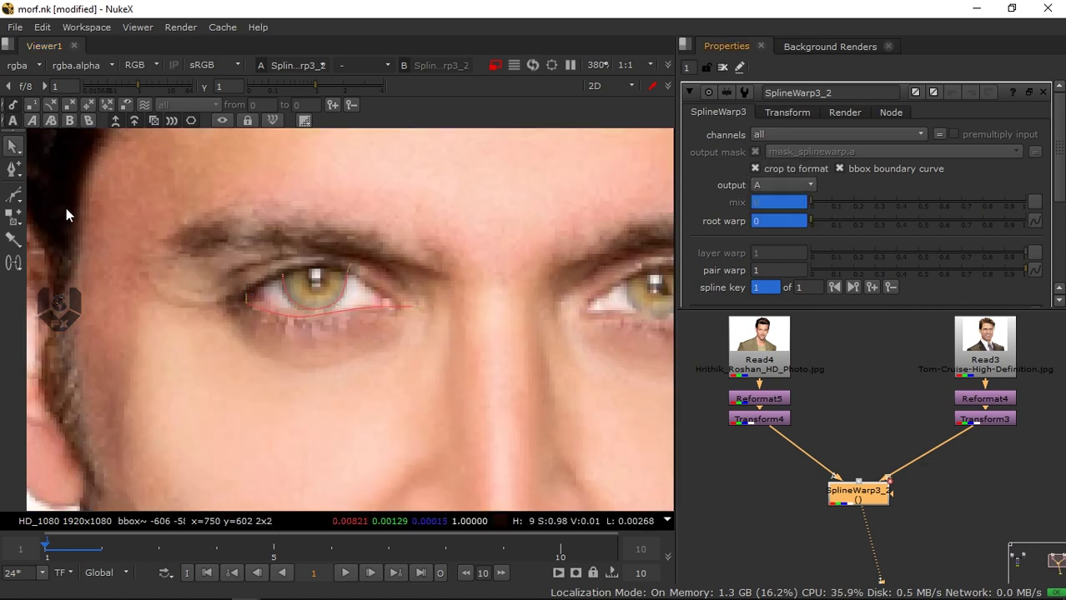
{"action": "left_click", "coordinate": [14, 195]}
{"action": "left_click", "coordinate": [239, 296]}
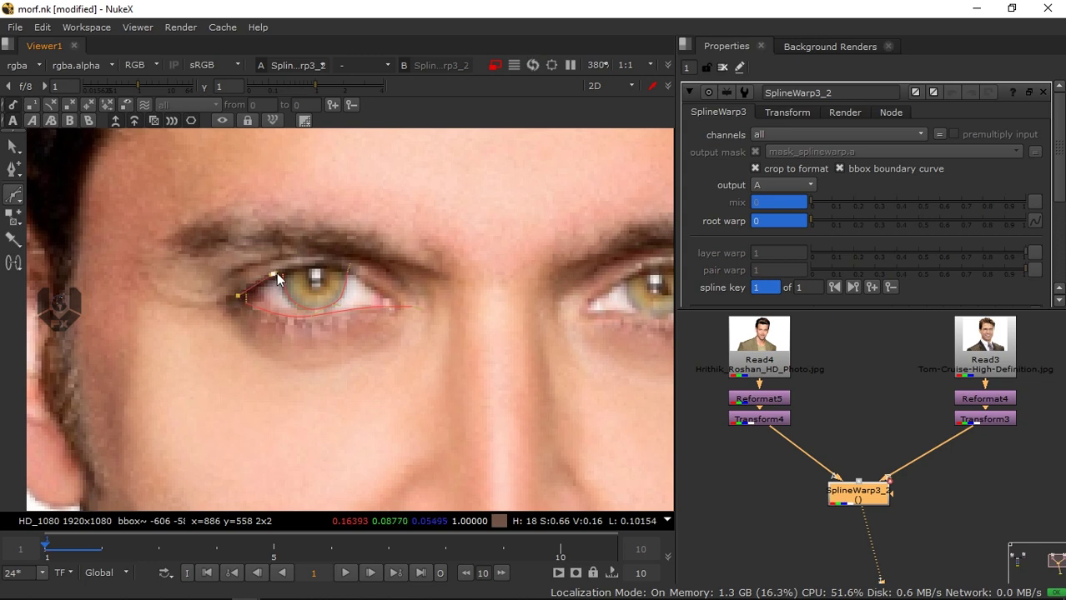
{"action": "left_click", "coordinate": [274, 274]}
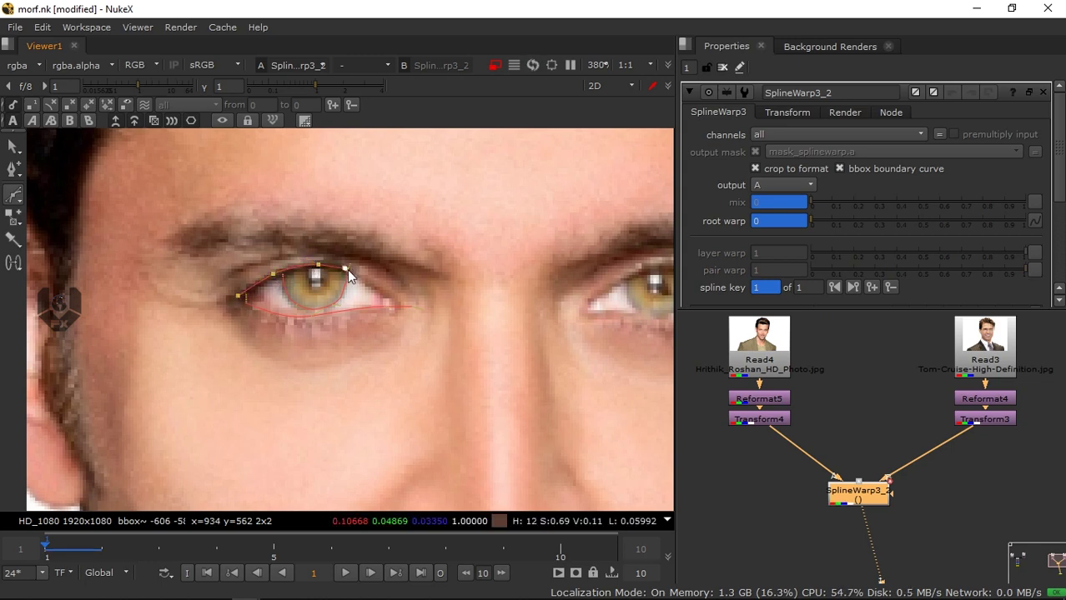
{"action": "left_click", "coordinate": [400, 305]}
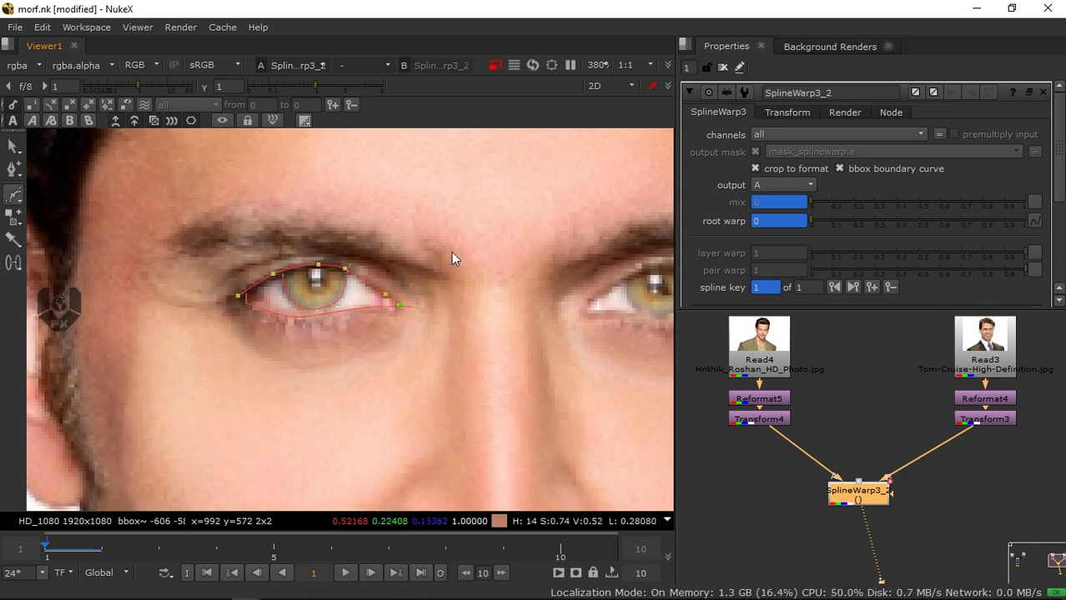
Duplicate the upper eyelid spline Bezier15 as a joined B spline and set the SplineWarp output to B
{"action": "scroll", "coordinate": [959, 192], "scroll_direction": "down", "scroll_amount": 3}
{"action": "right_click", "coordinate": [781, 220]}
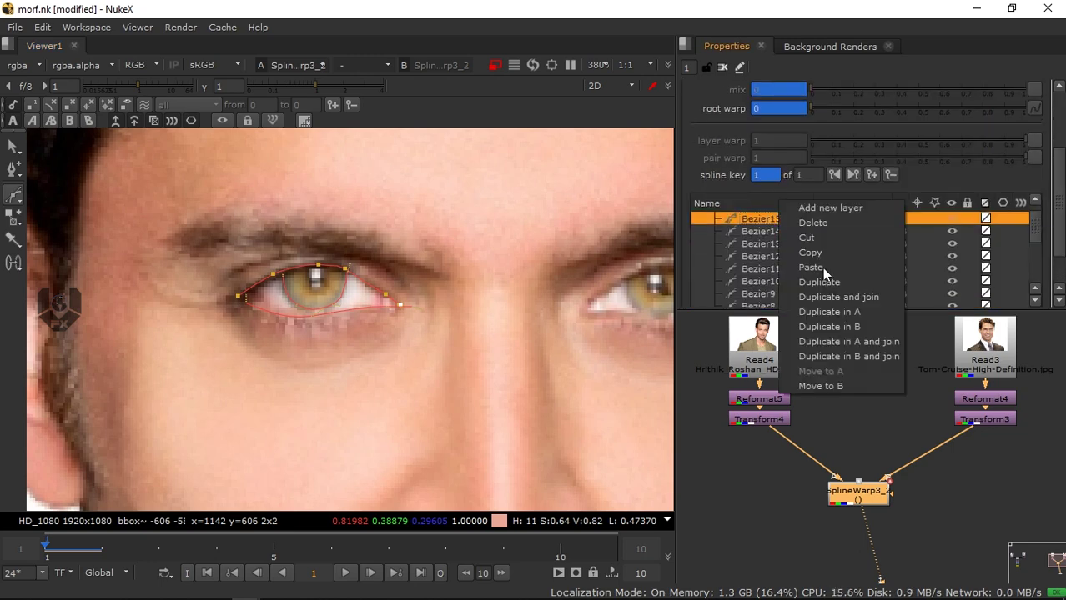
{"action": "left_click", "coordinate": [836, 358]}
{"action": "scroll", "coordinate": [1062, 219], "scroll_direction": "up", "scroll_amount": 5}
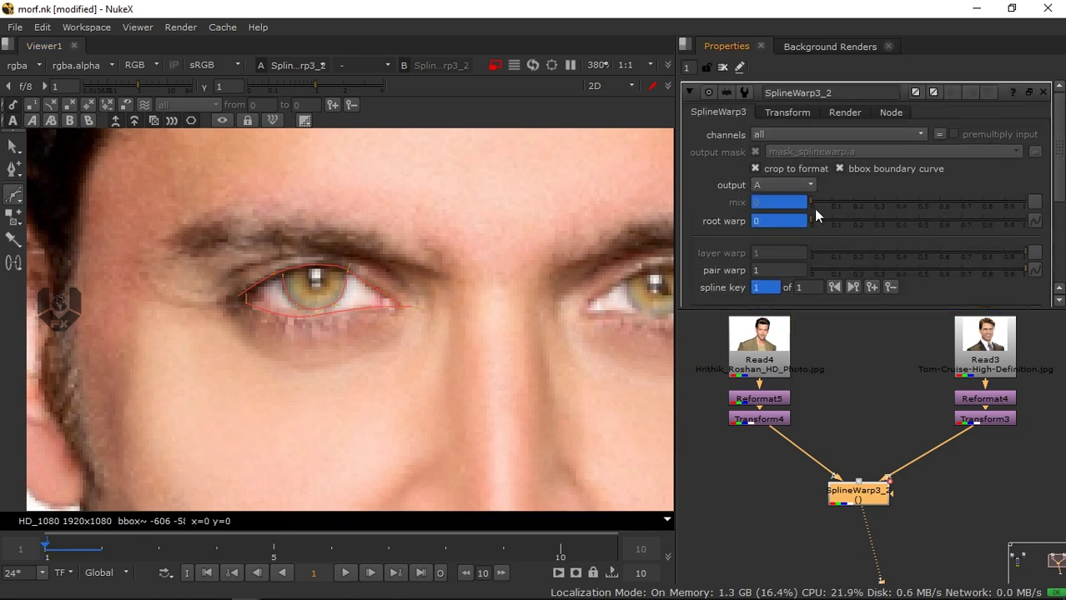
{"action": "left_click", "coordinate": [784, 185]}
{"action": "left_click", "coordinate": [780, 210]}
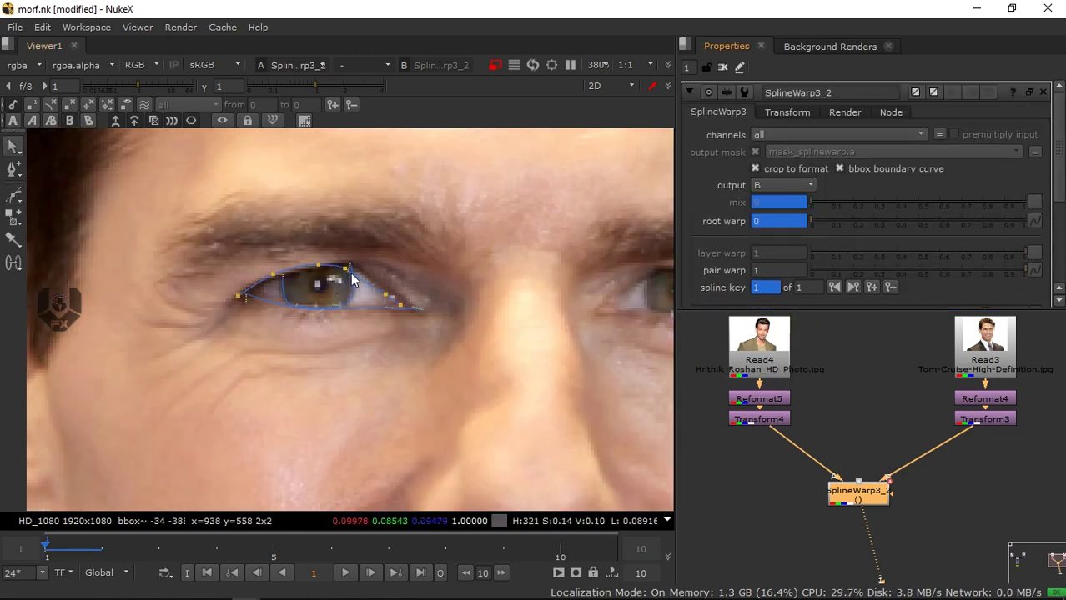
Move the points of the duplicated eyelid spline onto the left-hand eye's upper lid and inner corner on the B face
{"action": "left_click_drag", "start_coordinate": [350, 267], "coordinate": [356, 267]}
{"action": "left_click", "coordinate": [389, 294]}
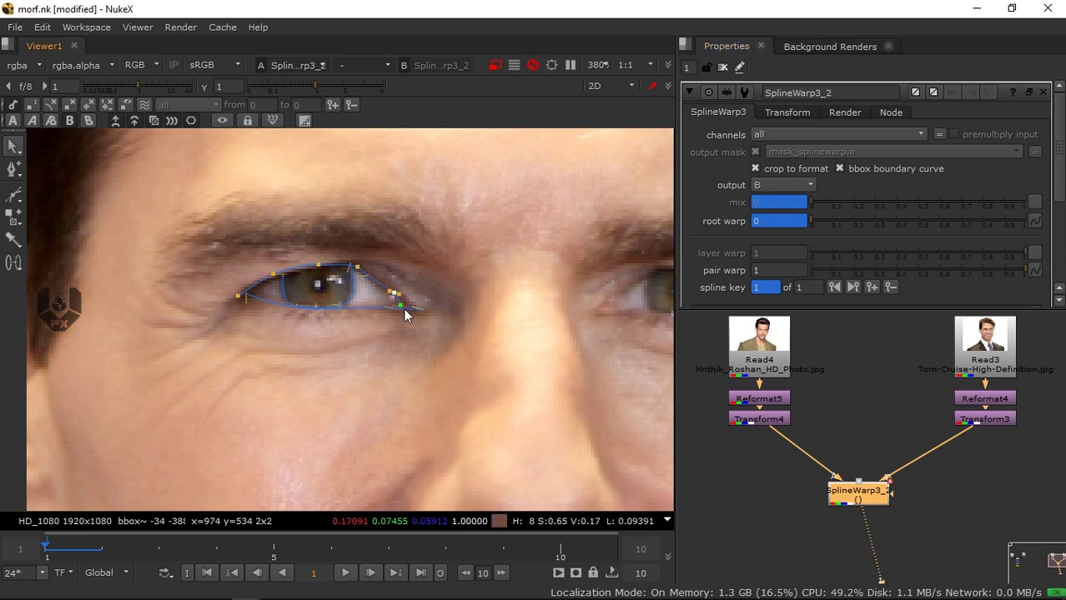
{"action": "left_click_drag", "start_coordinate": [402, 306], "coordinate": [413, 306]}
{"action": "left_click", "coordinate": [325, 269]}
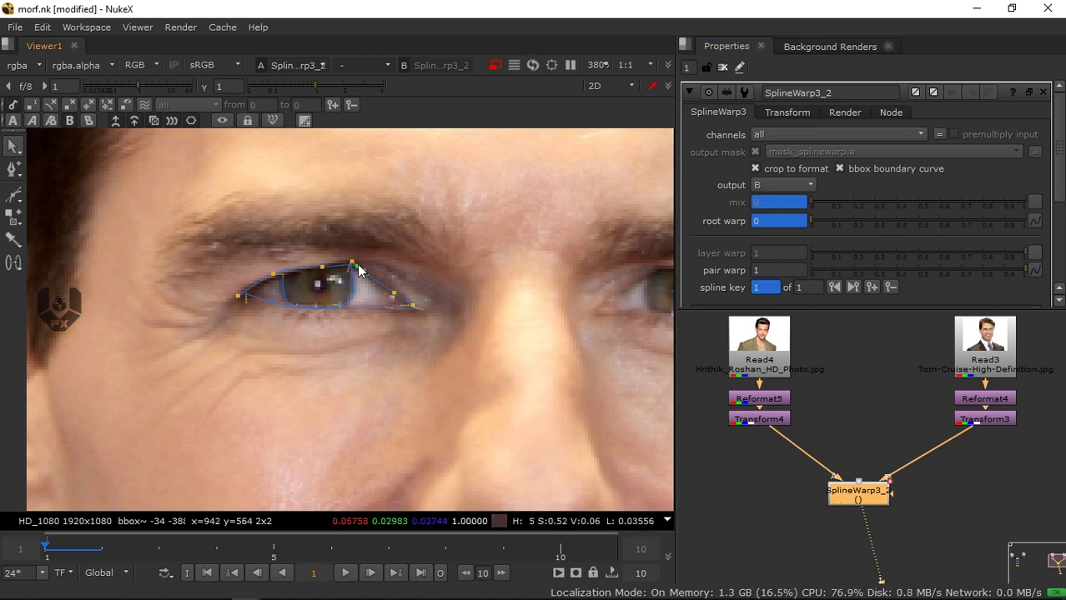
{"action": "left_click_drag", "start_coordinate": [272, 274], "coordinate": [276, 275]}
Set the SplineWarp output to AB morph and hide the viewer overlay
{"action": "left_click", "coordinate": [778, 185]}
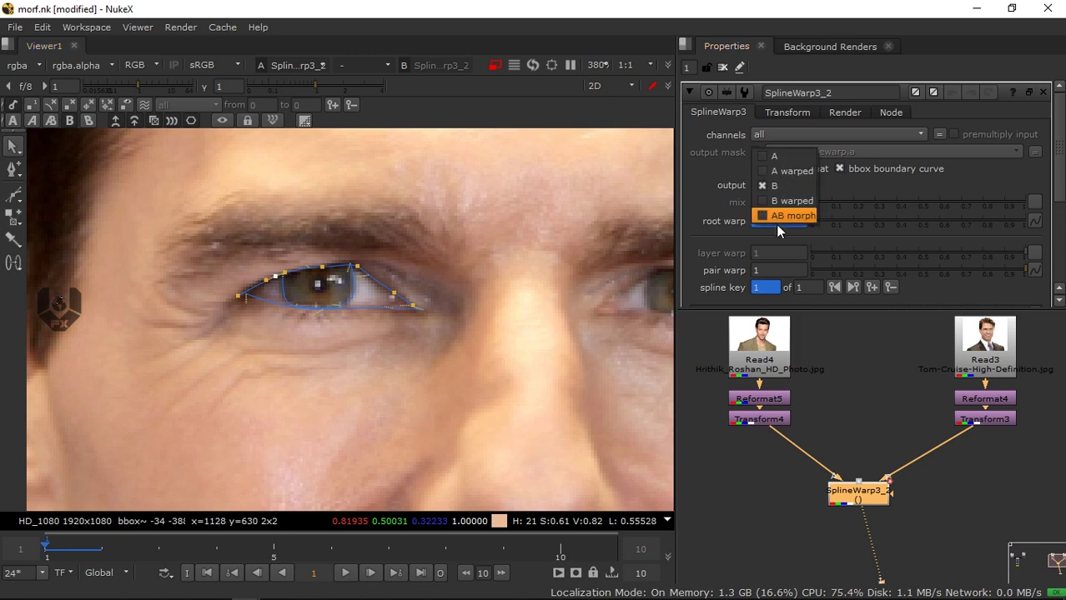
{"action": "left_click", "coordinate": [784, 216]}
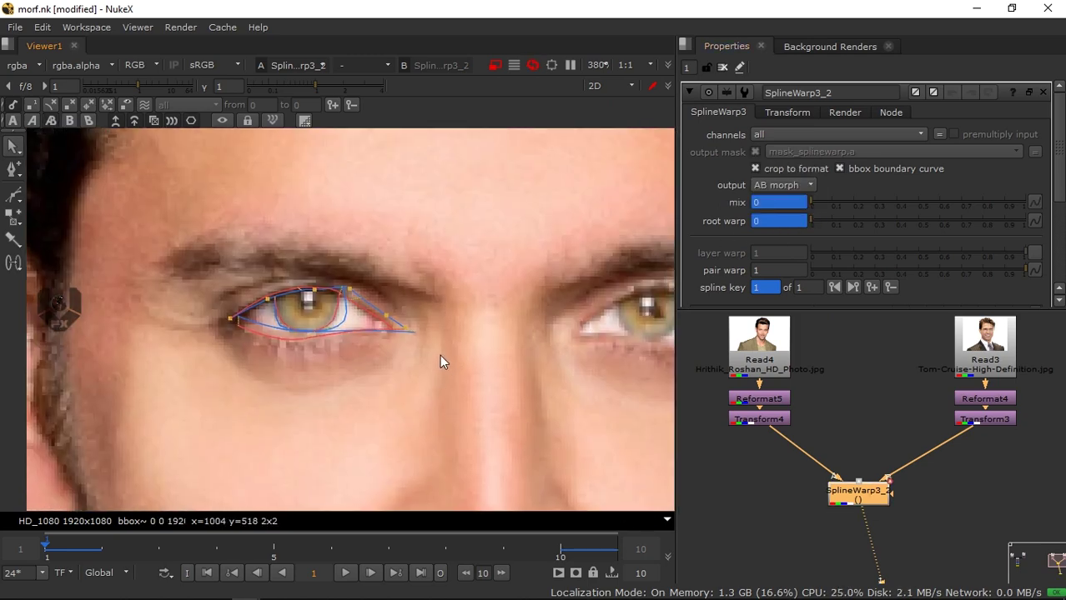
{"action": "key", "text": "o"}
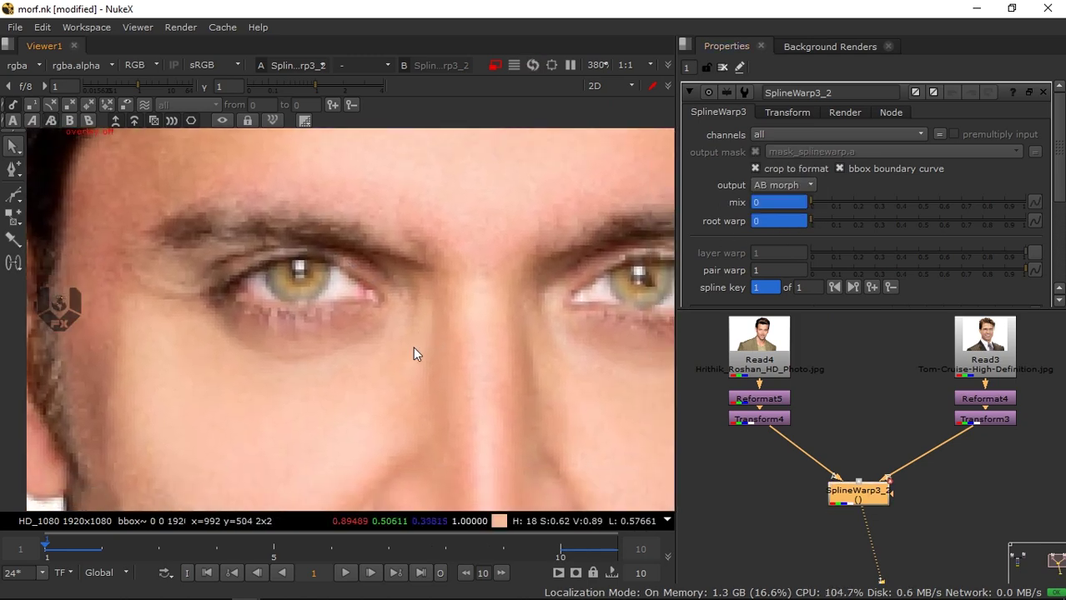
Play the morph and scrub through its frames to check the left-hand eye and the whole face
{"action": "left_click", "coordinate": [347, 573]}
{"action": "scroll", "coordinate": [272, 314], "scroll_direction": "up", "scroll_amount": 3}
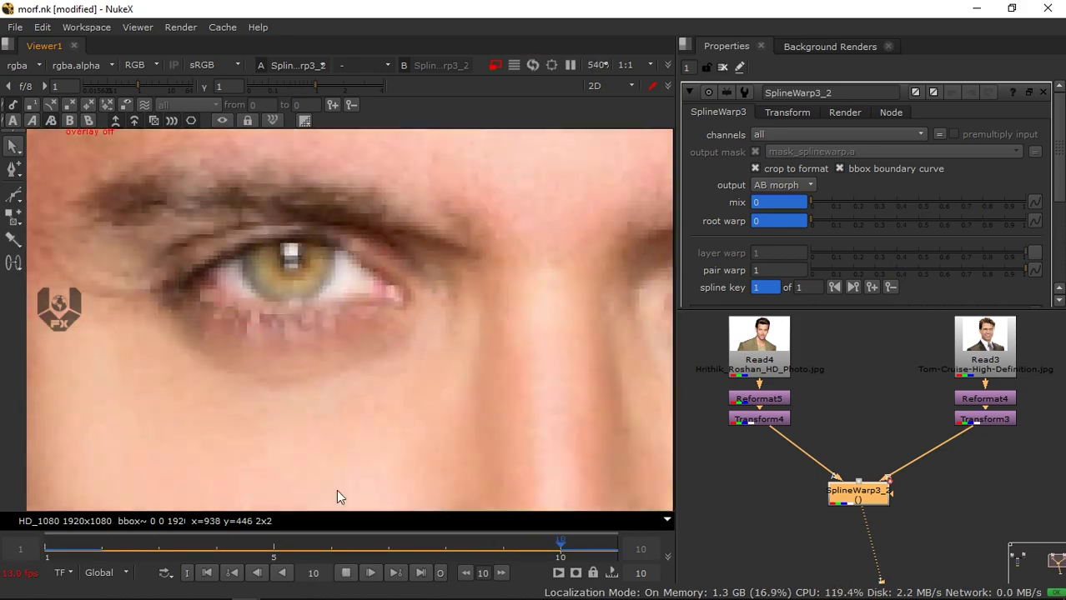
{"action": "left_click", "coordinate": [346, 573]}
{"action": "left_click", "coordinate": [348, 546]}
{"action": "left_click_drag", "start_coordinate": [348, 546], "coordinate": [503, 543]}
{"action": "left_click_drag", "start_coordinate": [508, 464], "coordinate": [195, 474]}
{"action": "scroll", "coordinate": [368, 357], "scroll_direction": "down", "scroll_amount": 5}
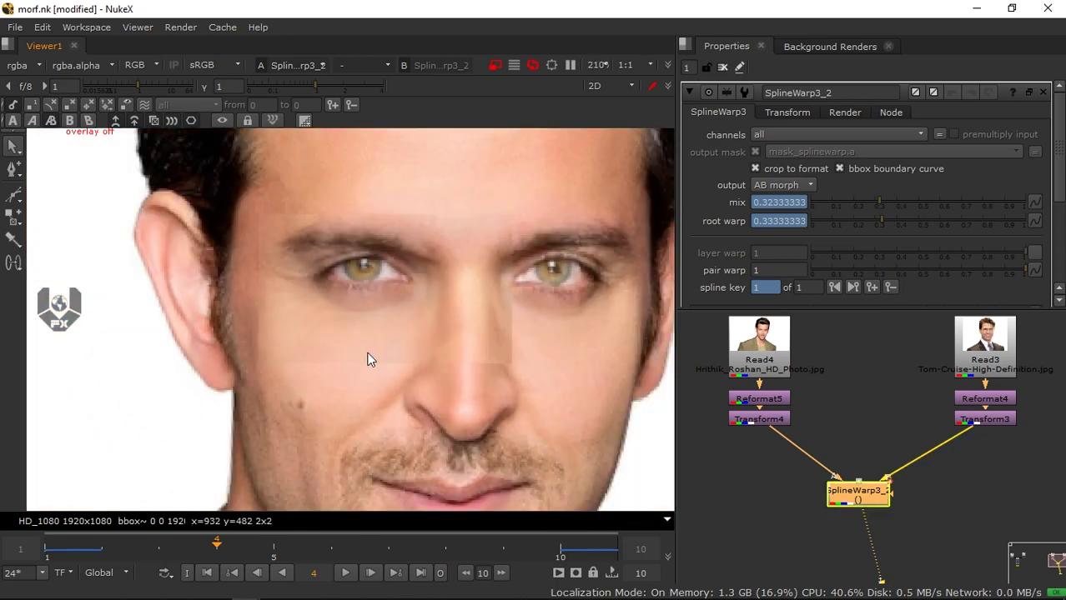
Select all nodes of the other, disabled morph tree around SplineWarp3_1, from Read1 and Read2 down to Write1, and enable them
{"action": "middle_click_drag", "start_coordinate": [789, 437], "coordinate": [951, 393]}
{"action": "scroll", "coordinate": [951, 393], "scroll_direction": "down", "scroll_amount": 3}
{"action": "middle_click_drag", "start_coordinate": [759, 414], "coordinate": [887, 406]}
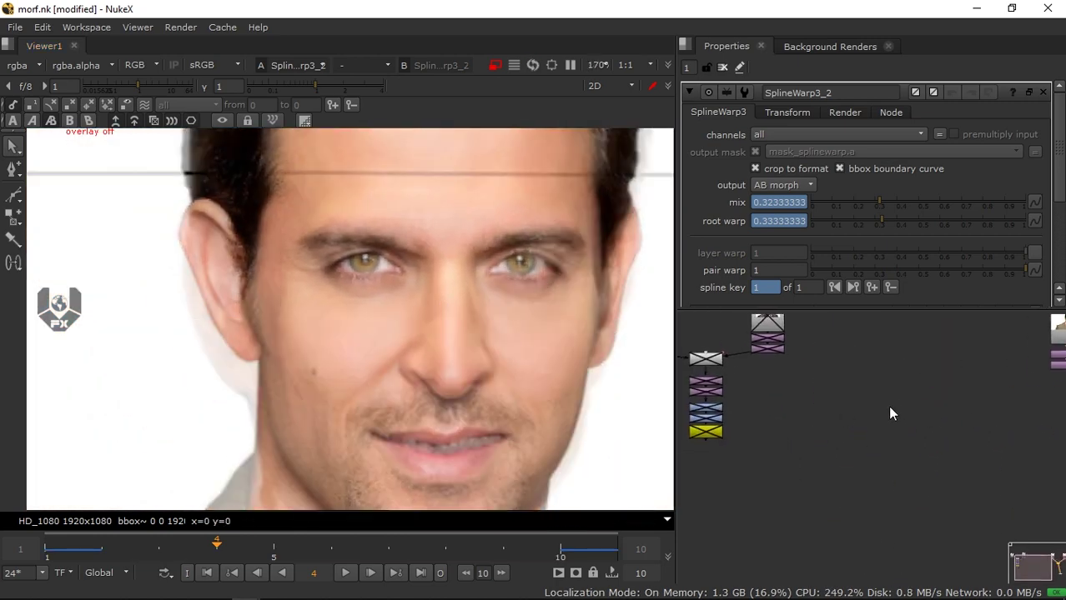
{"action": "scroll", "coordinate": [887, 405], "scroll_direction": "down", "scroll_amount": 3}
{"action": "scroll", "coordinate": [806, 389], "scroll_direction": "up", "scroll_amount": 4}
{"action": "middle_click_drag", "start_coordinate": [815, 401], "coordinate": [843, 415]}
{"action": "left_click", "coordinate": [801, 385]}
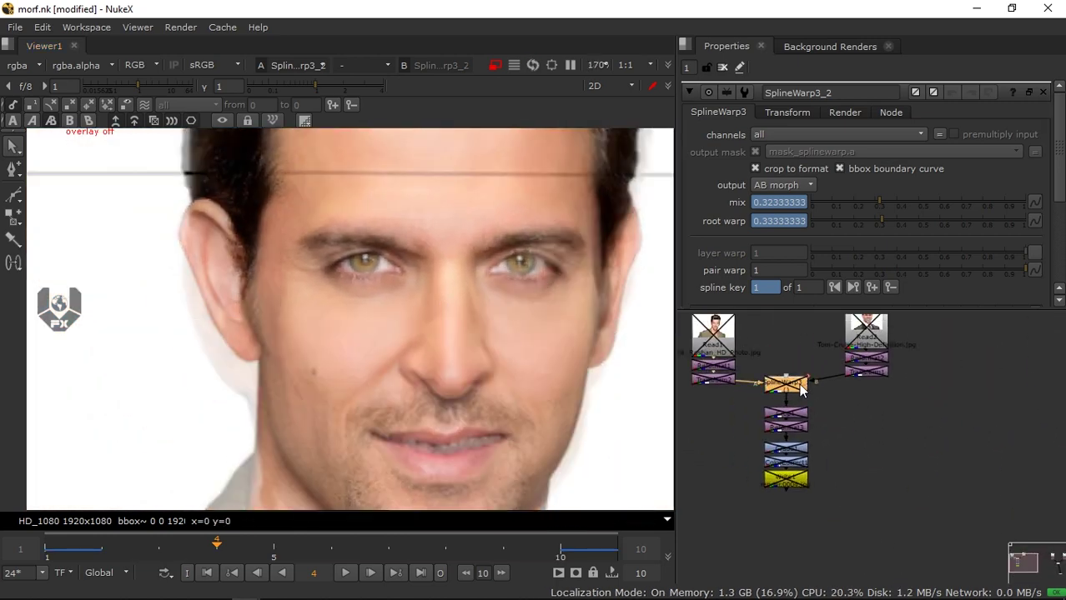
{"action": "scroll", "coordinate": [807, 412], "scroll_direction": "down", "scroll_amount": 1}
{"action": "left_click_drag", "start_coordinate": [701, 323], "coordinate": [918, 511]}
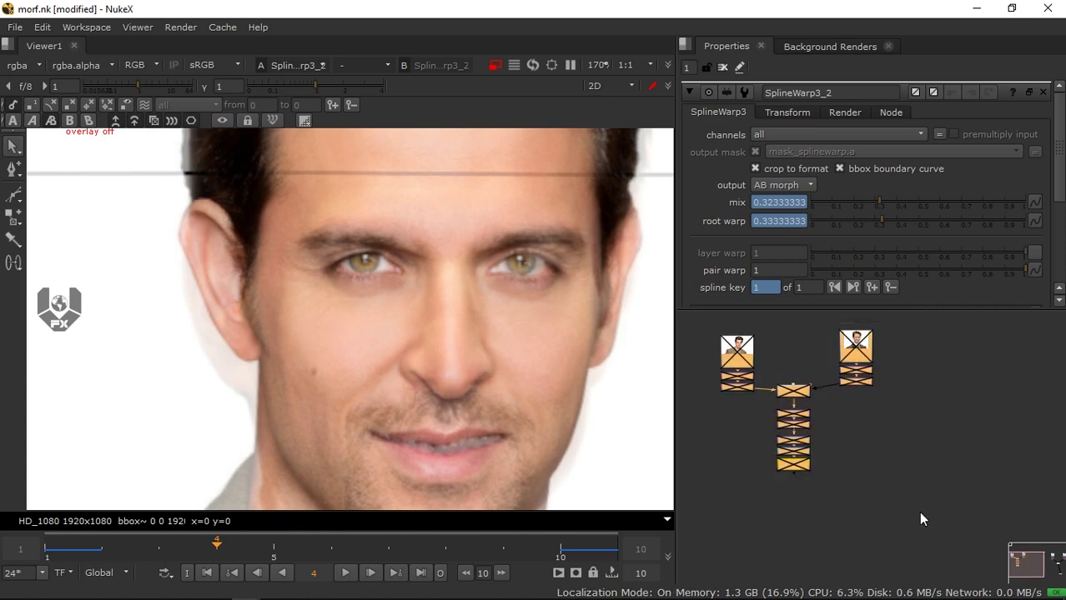
{"action": "scroll", "coordinate": [834, 412], "scroll_direction": "up", "scroll_amount": 2}
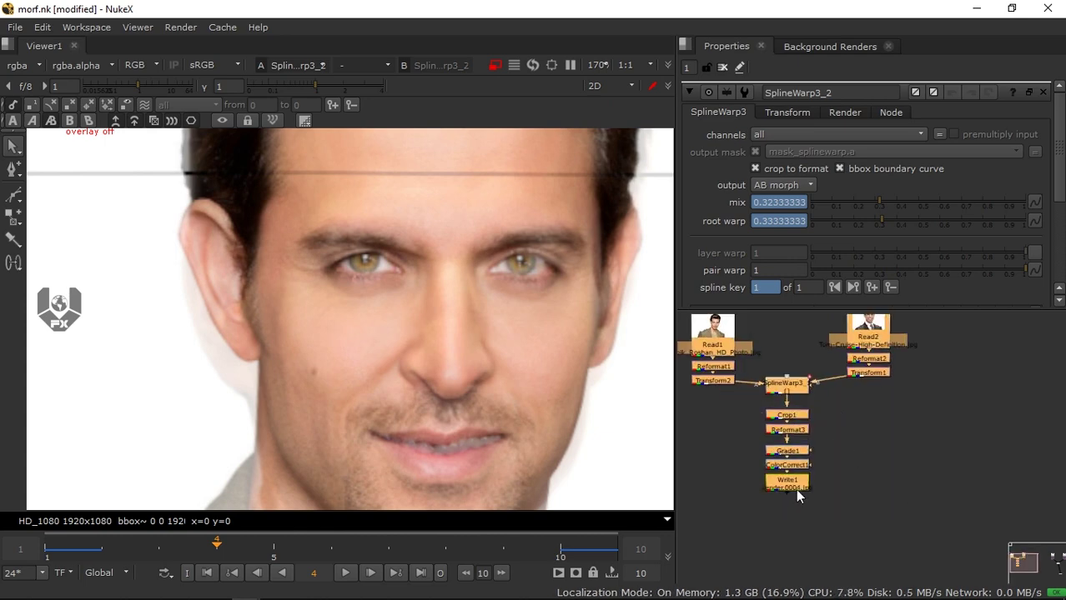
Display the output of the SplineWarp3_1 node in the viewer with the whole portrait in view
{"action": "left_click", "coordinate": [796, 489]}
{"action": "left_click", "coordinate": [798, 389]}
{"action": "key", "text": "1"}
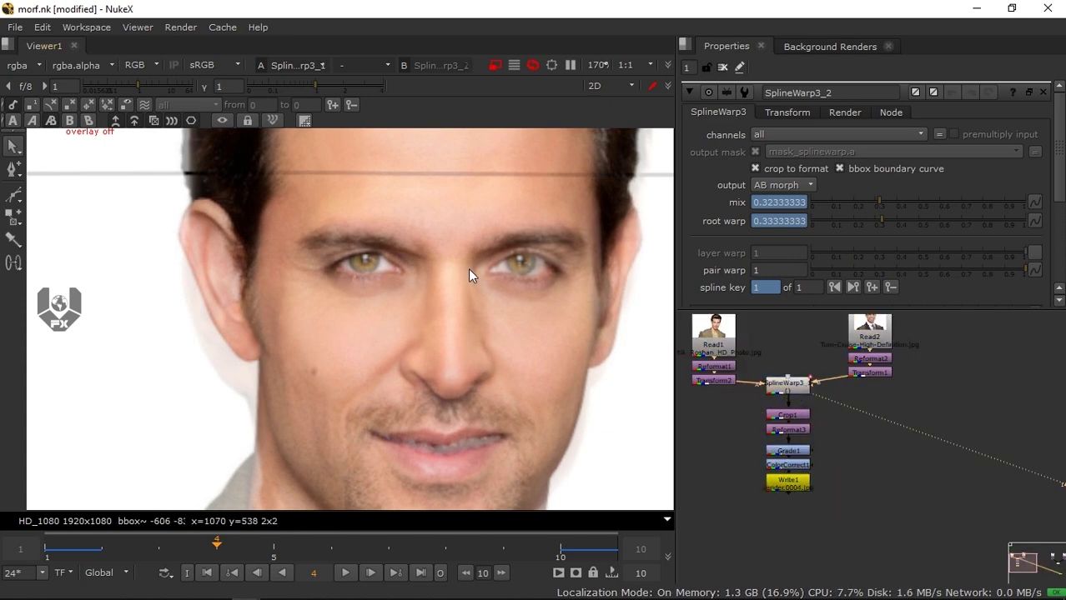
{"action": "scroll", "coordinate": [434, 315], "scroll_direction": "down", "scroll_amount": 4}
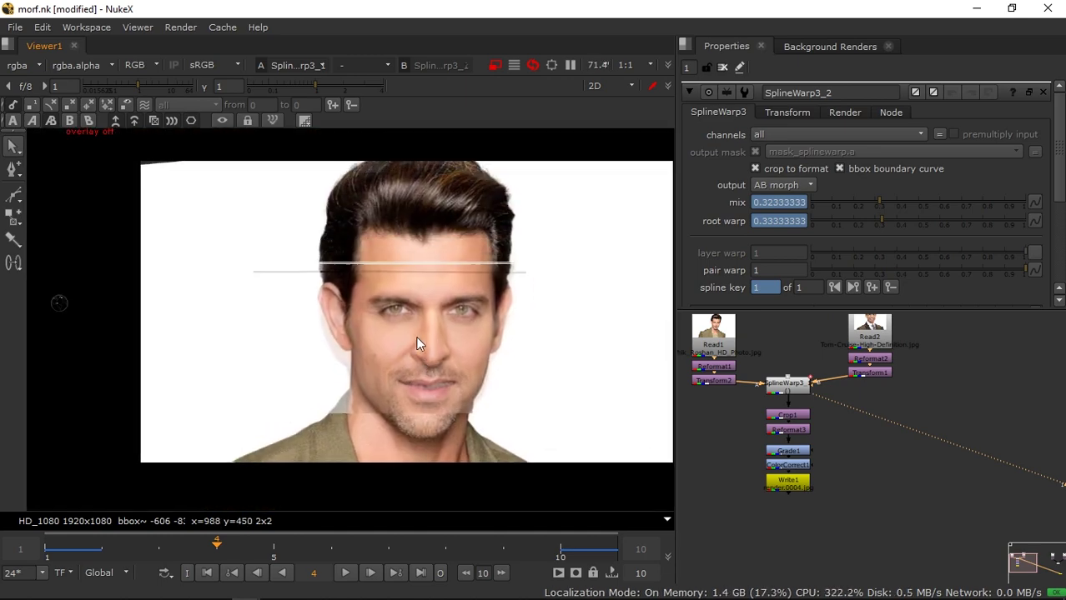
Open the SplineWarp3_1 properties with the viewer overlay on to examine its full set of splines at the first frame
{"action": "key", "text": "o"}
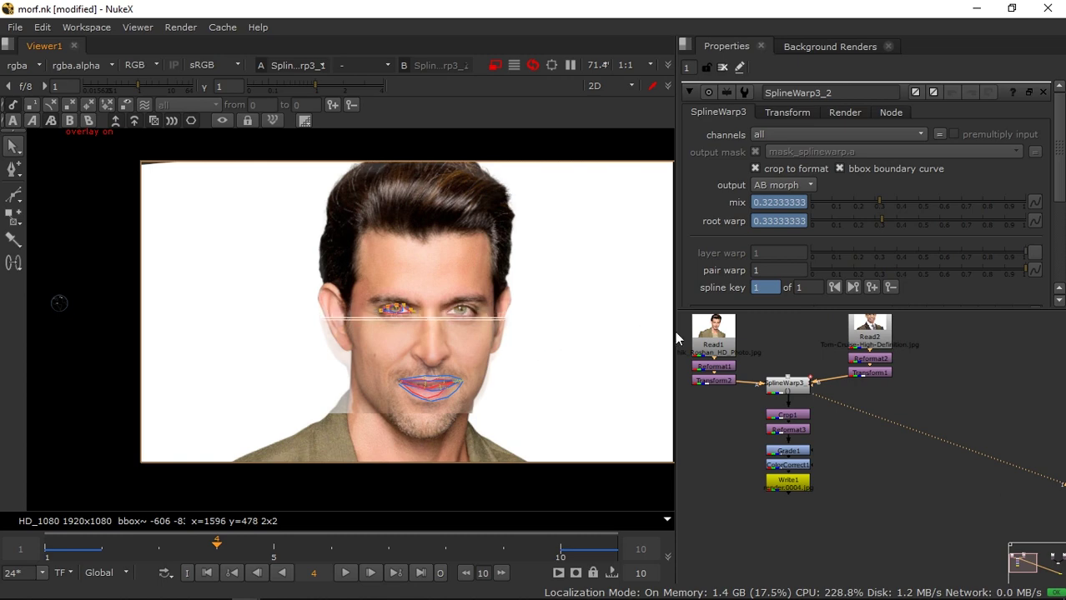
{"action": "double_click", "coordinate": [785, 383]}
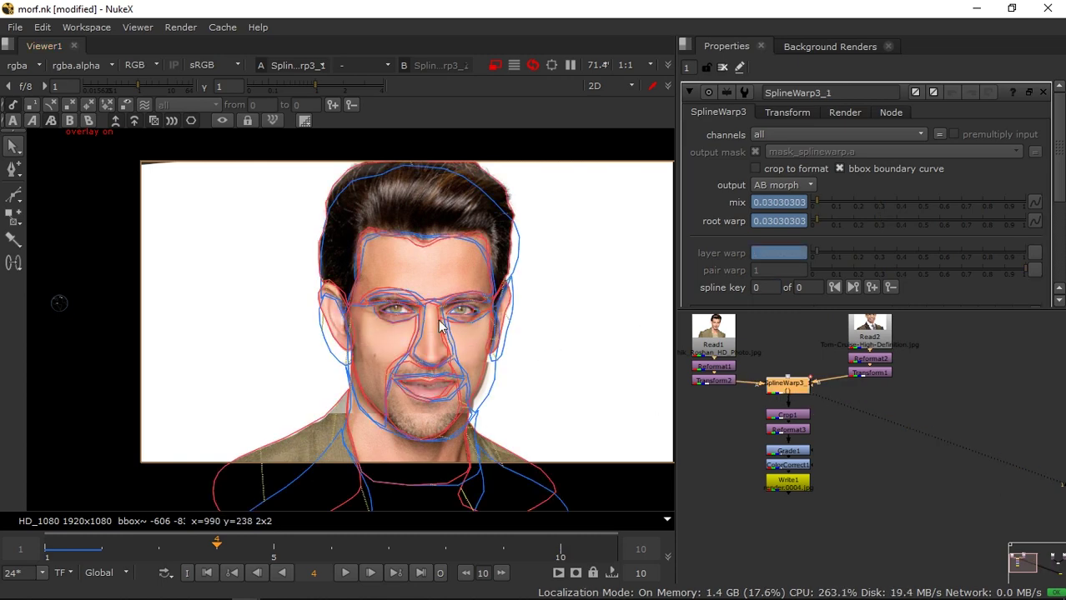
{"action": "left_click", "coordinate": [207, 574]}
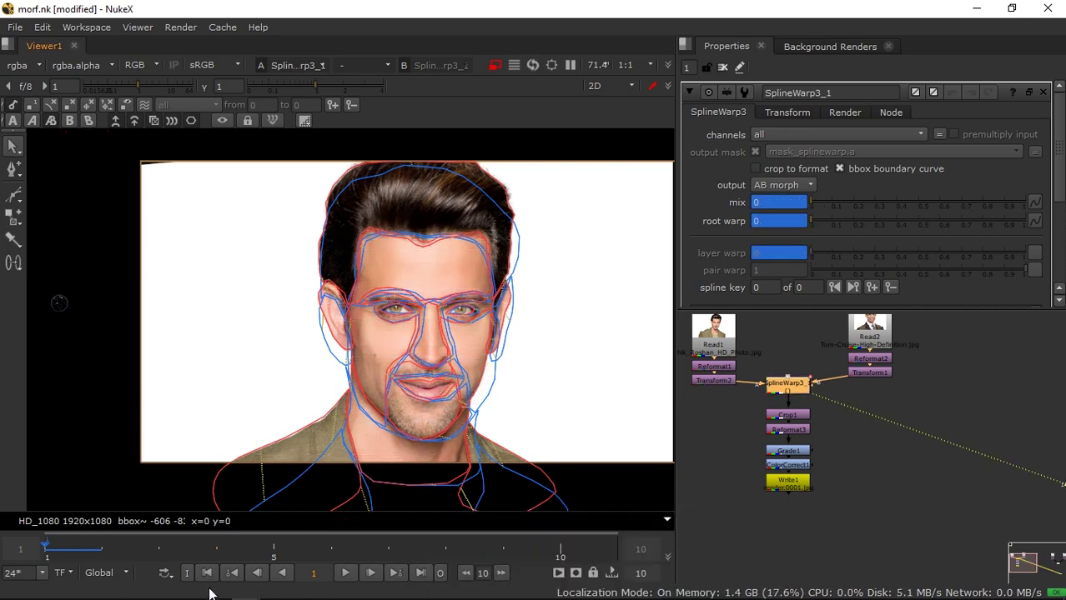
Return to the node tree with Read4 and Read3 and select its SplineWarp3_2 node
{"action": "middle_click_drag", "start_coordinate": [829, 412], "coordinate": [755, 407]}
{"action": "scroll", "coordinate": [792, 404], "scroll_direction": "down", "scroll_amount": 3}
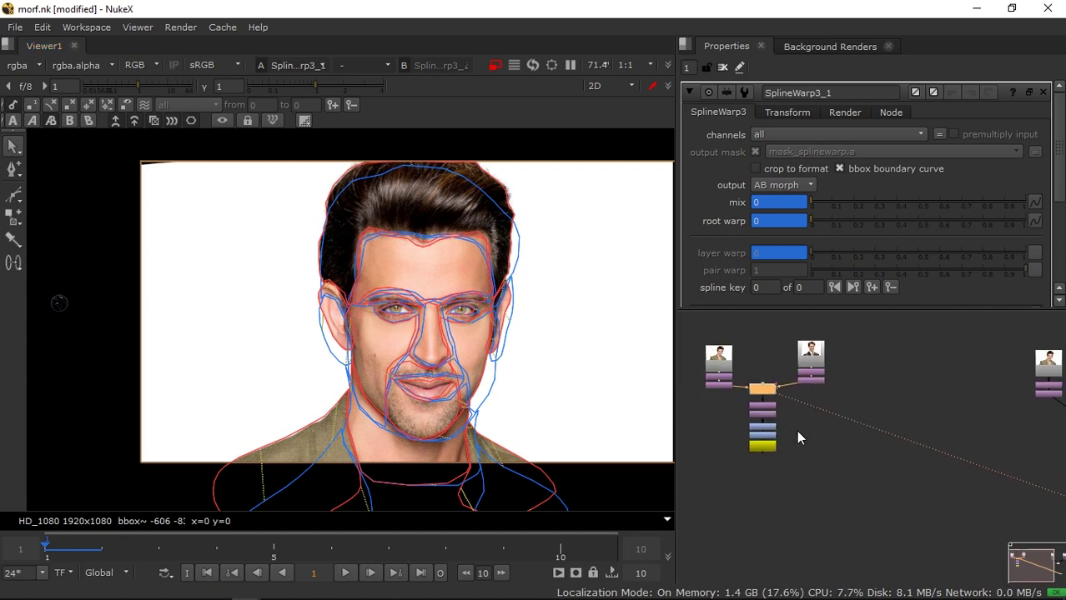
{"action": "mouse_move", "coordinate": [837, 404]}
{"action": "middle_mouse_down"}
{"action": "mouse_move", "coordinate": [775, 415]}
{"action": "mouse_move", "coordinate": [812, 395]}
{"action": "mouse_move", "coordinate": [779, 394]}
{"action": "middle_mouse_up"}
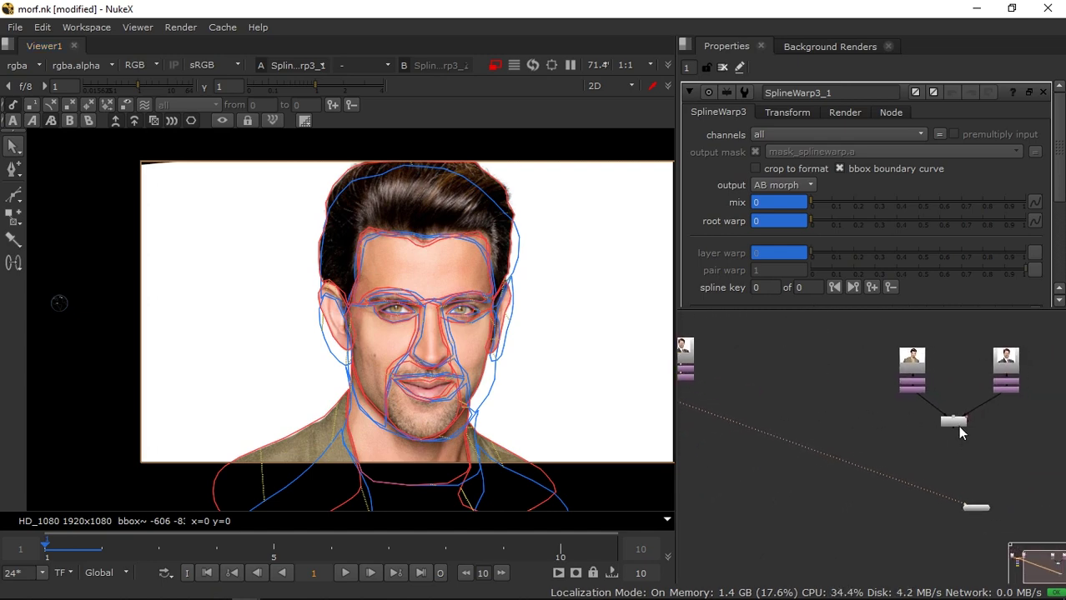
{"action": "left_click_drag", "start_coordinate": [959, 432], "coordinate": [955, 428]}
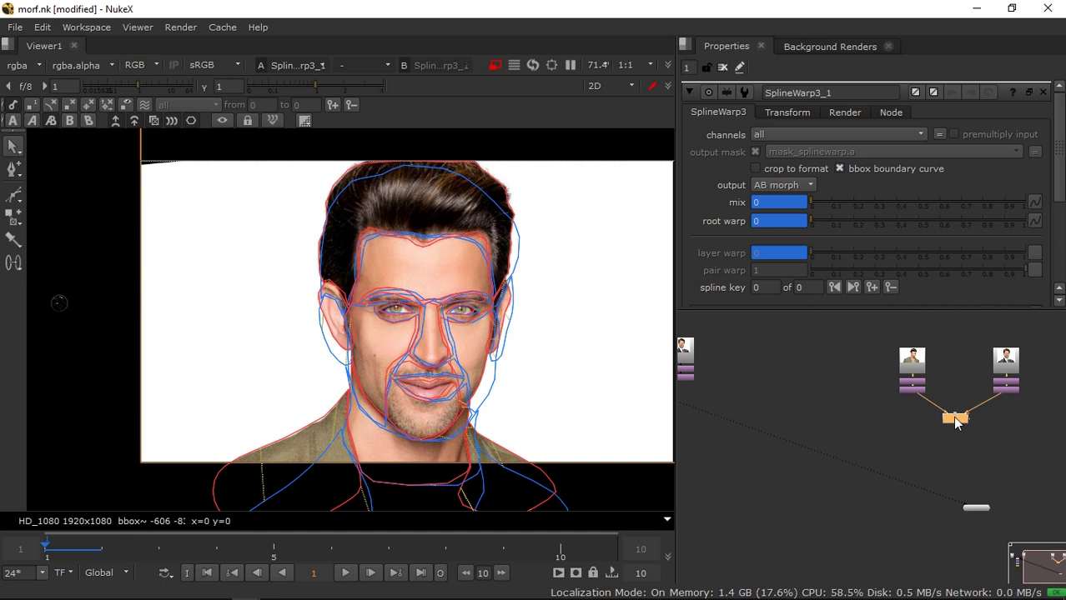